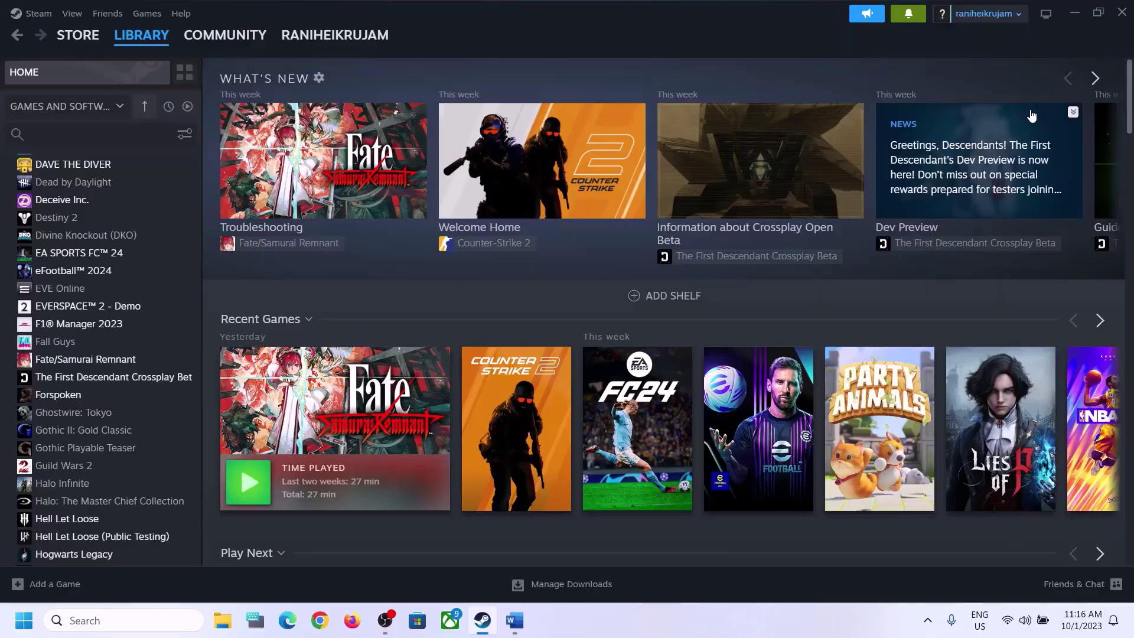
Step: Open Xbox Game Bar and choose Speakers (Realtek(R) Audio) as the Windows default output, reviewing the app volumes in the audio mix
key(super+g)
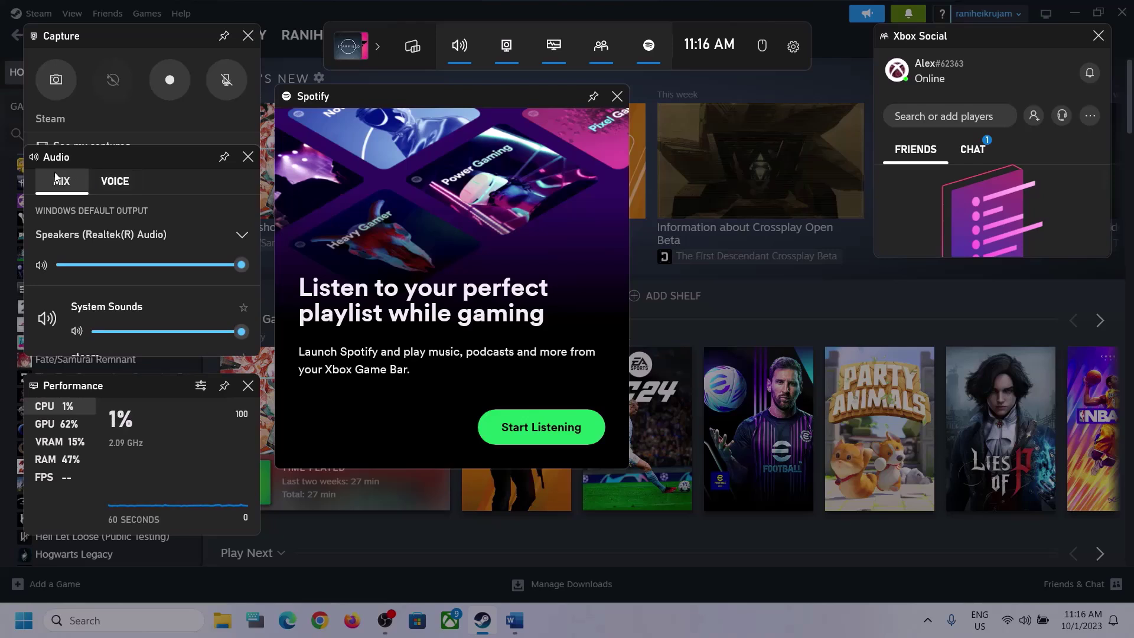
click(241, 237)
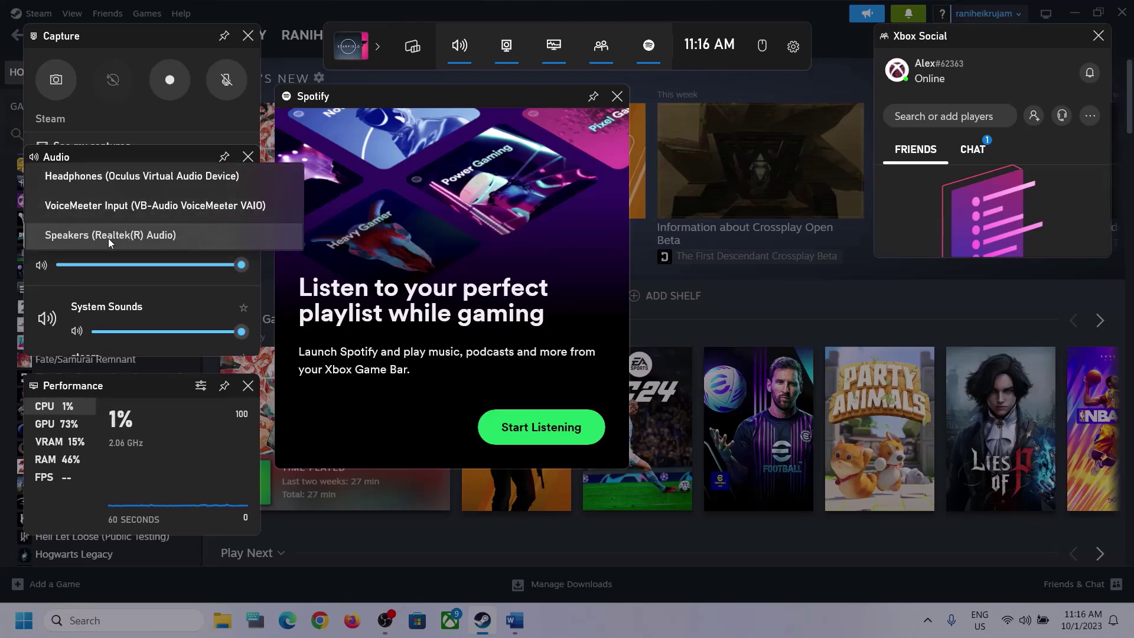
click(161, 235)
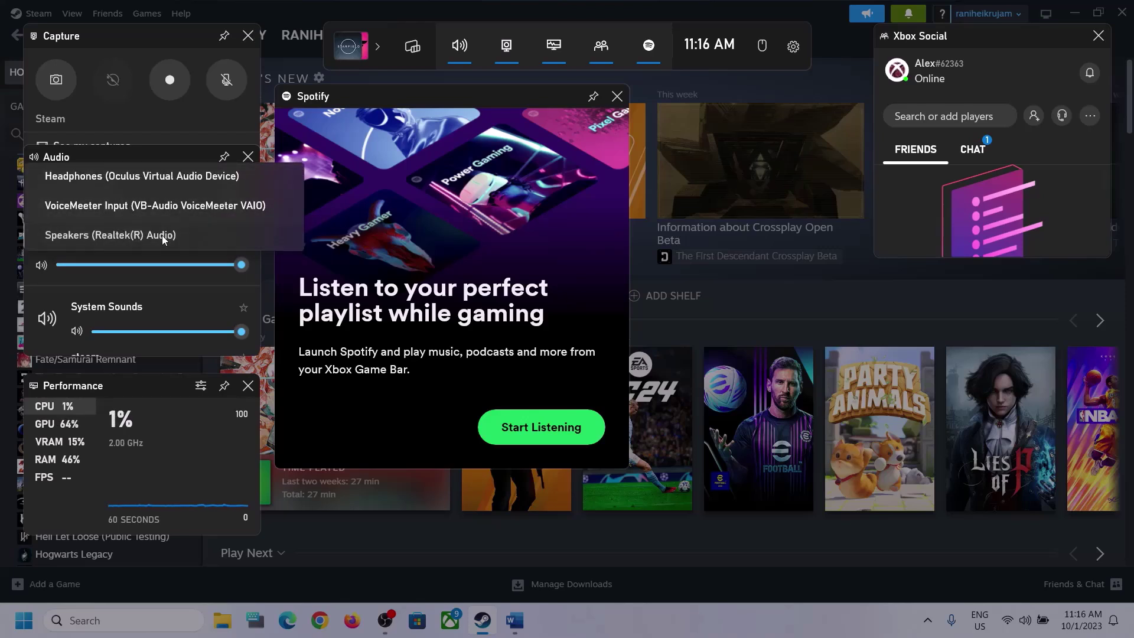
scroll(174, 291, down, 1)
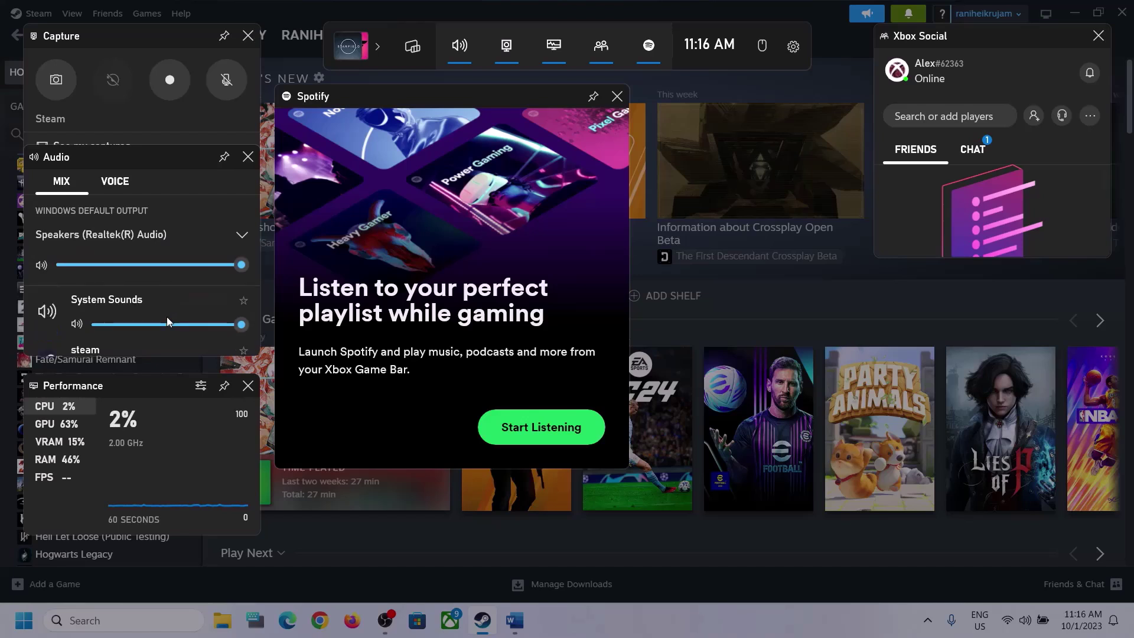
scroll(152, 318, down, 1)
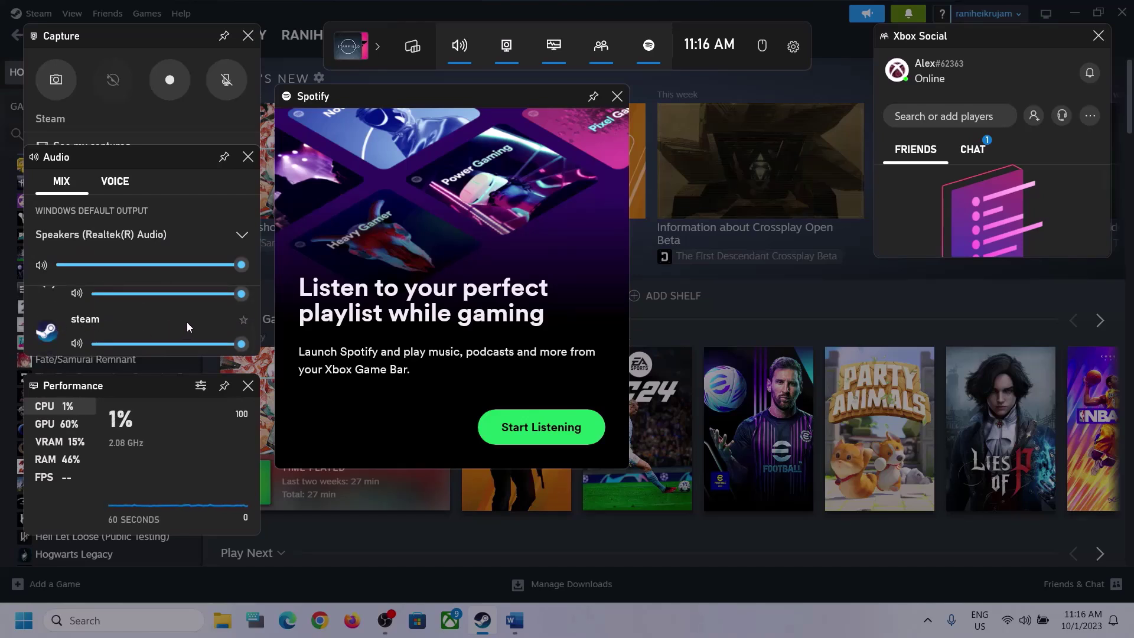
scroll(186, 322, up, 1)
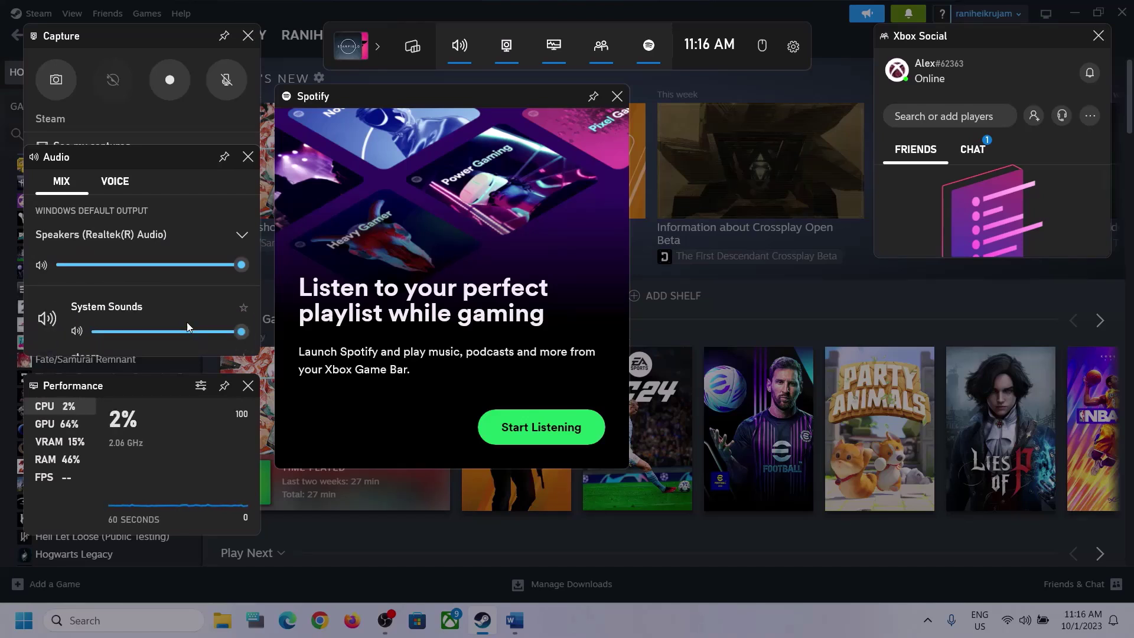
Step: Examine the microphones available as the Windows default input in the voice audio settings
click(113, 186)
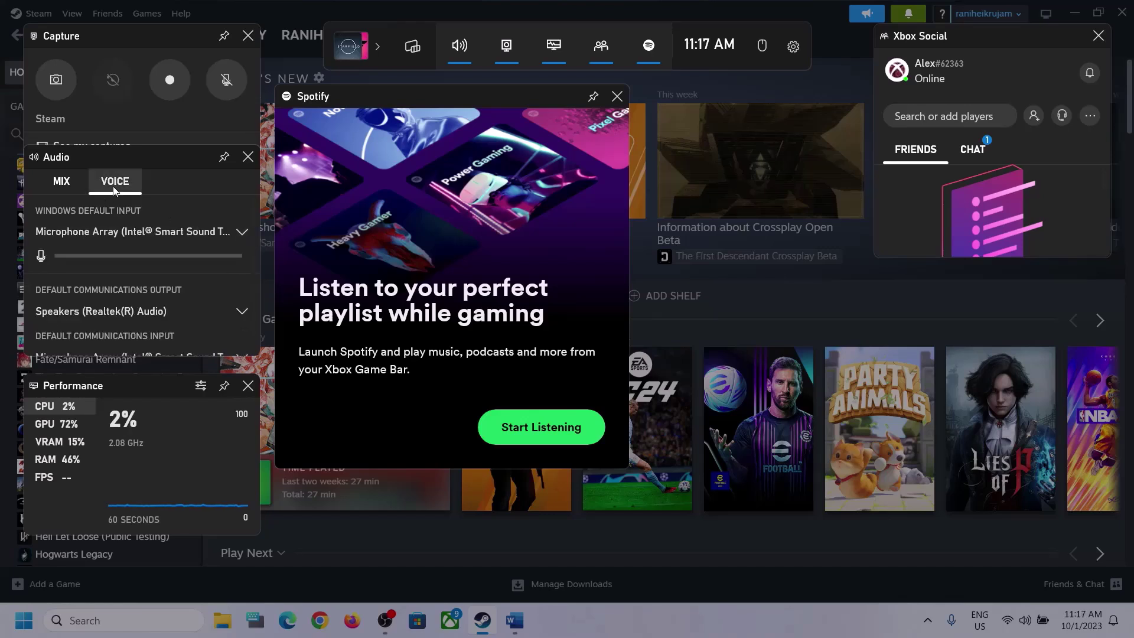
click(239, 231)
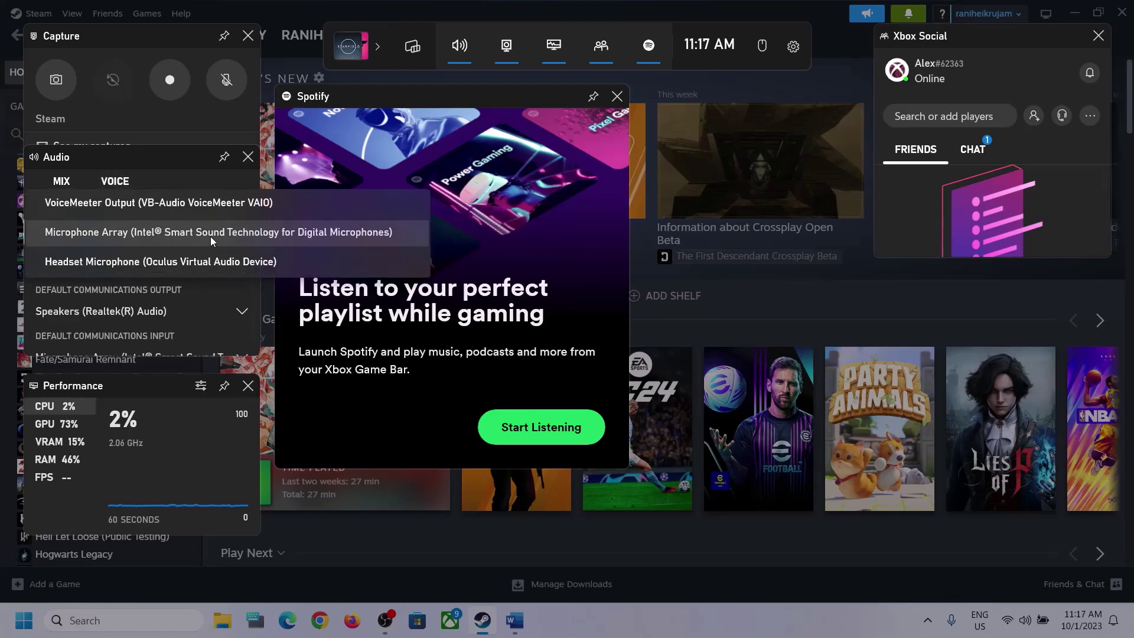
click(167, 160)
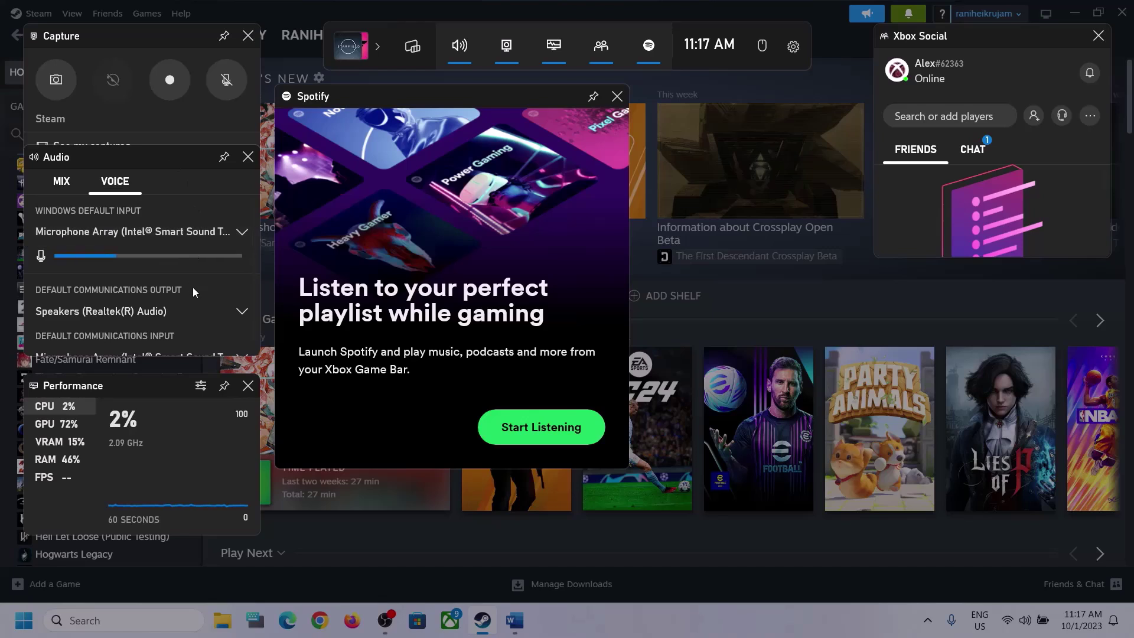
Step: Set the default communications output to Speakers (Realtek(R) Audio) and check the default communications input before leaving Game Bar
scroll(177, 290, down, 1)
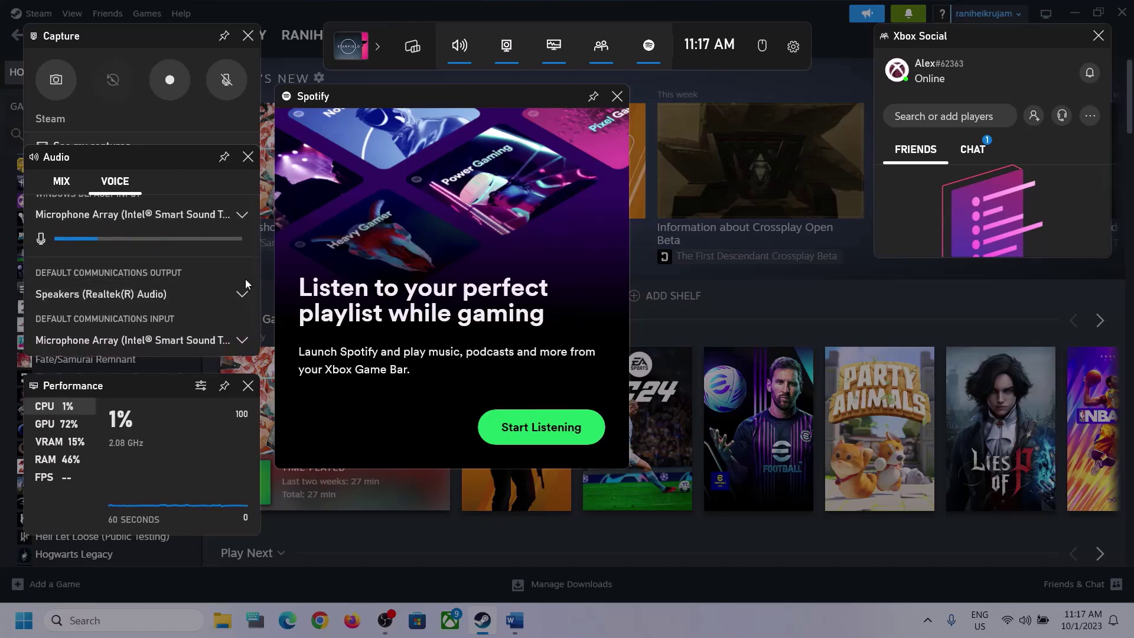
click(243, 293)
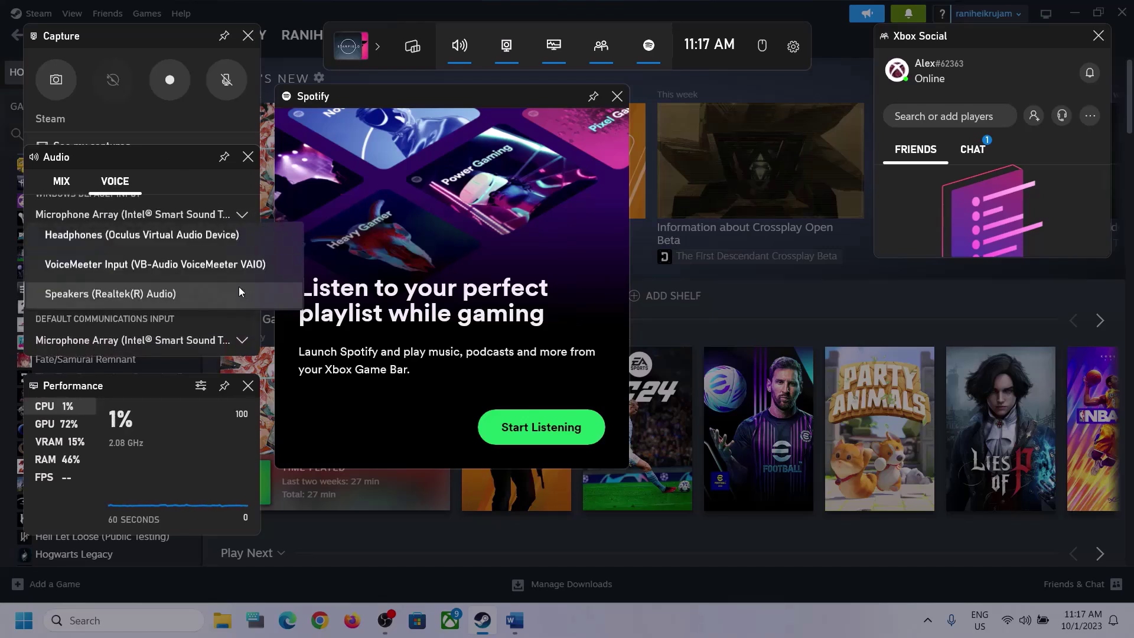
click(184, 295)
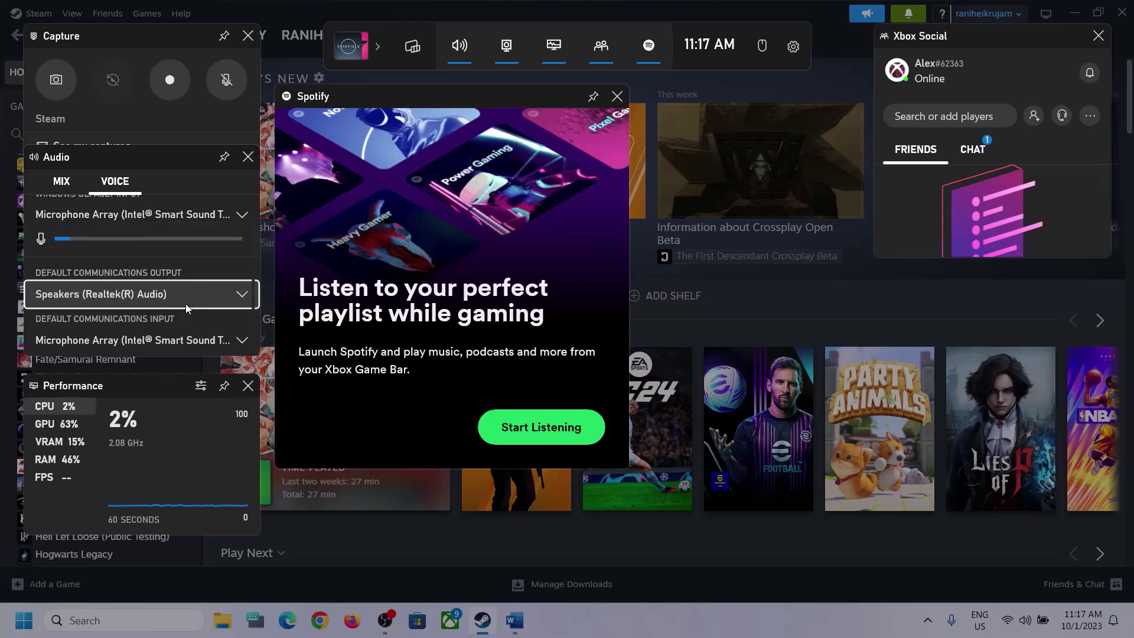
click(199, 349)
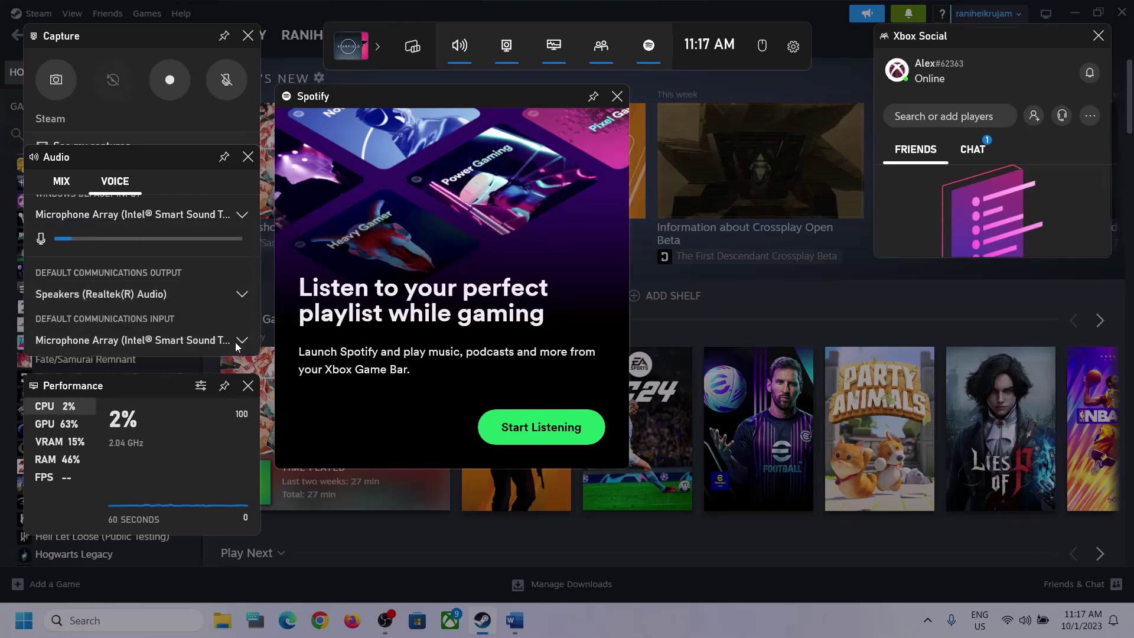
click(208, 275)
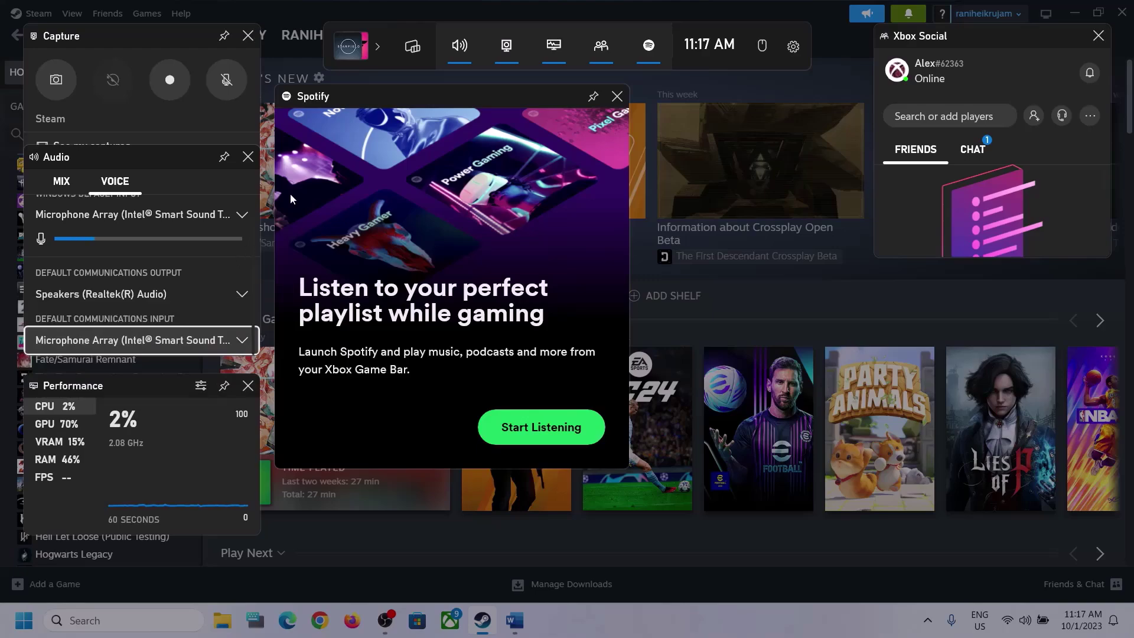
click(654, 176)
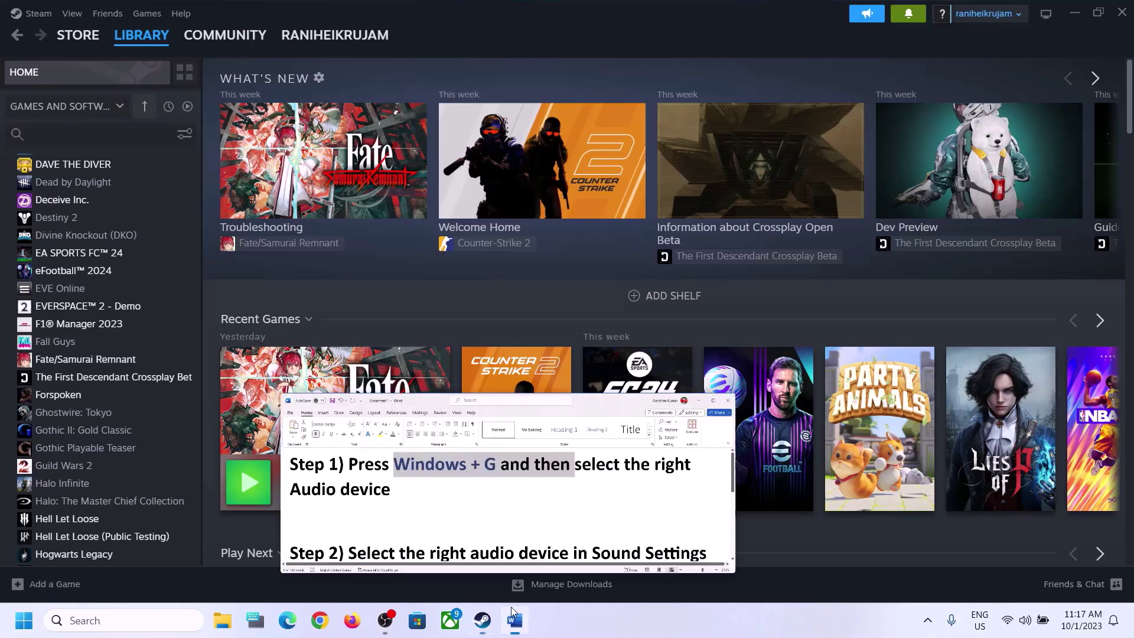
Step: Switch to the Word notes and highlight the Step 2 instruction about selecting the right audio device, then minimize the document
click(514, 620)
scroll(303, 425, down, 3)
scroll(333, 389, up, 1)
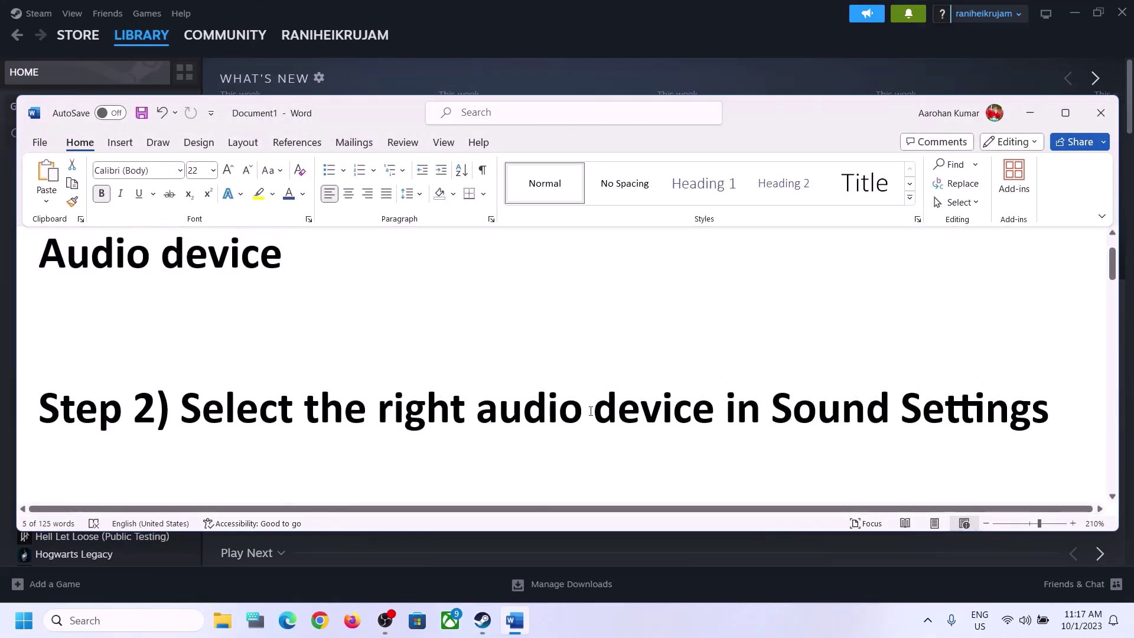
drag(178, 406, 899, 408)
click(1040, 115)
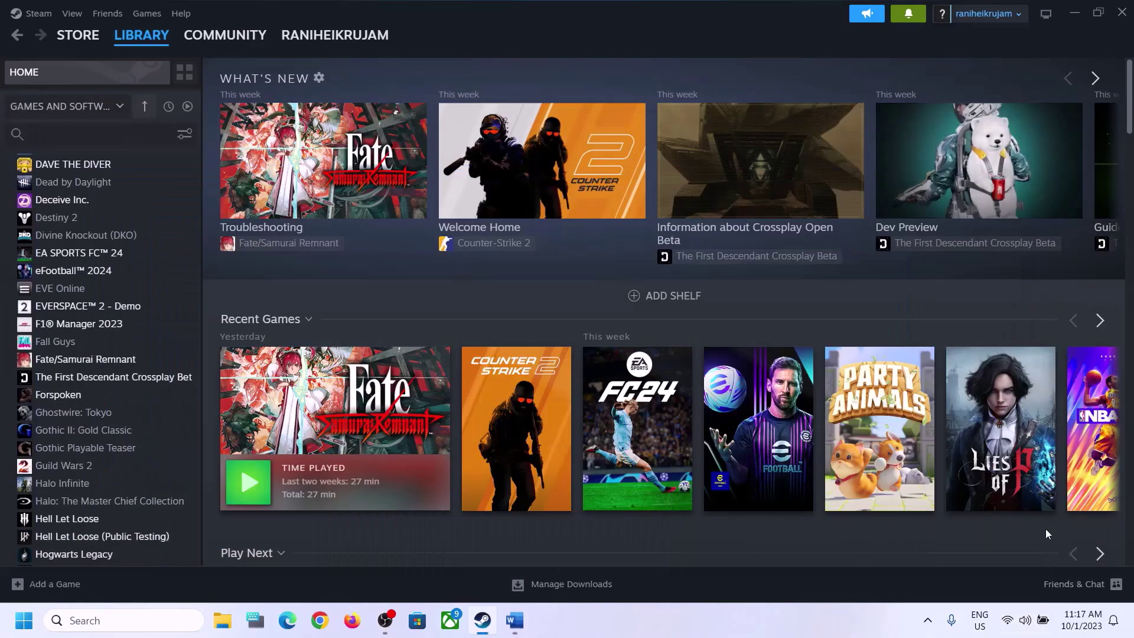
Step: Examine the output devices, spatial sound options and volume mixer in the Windows quick sound output list
click(1025, 623)
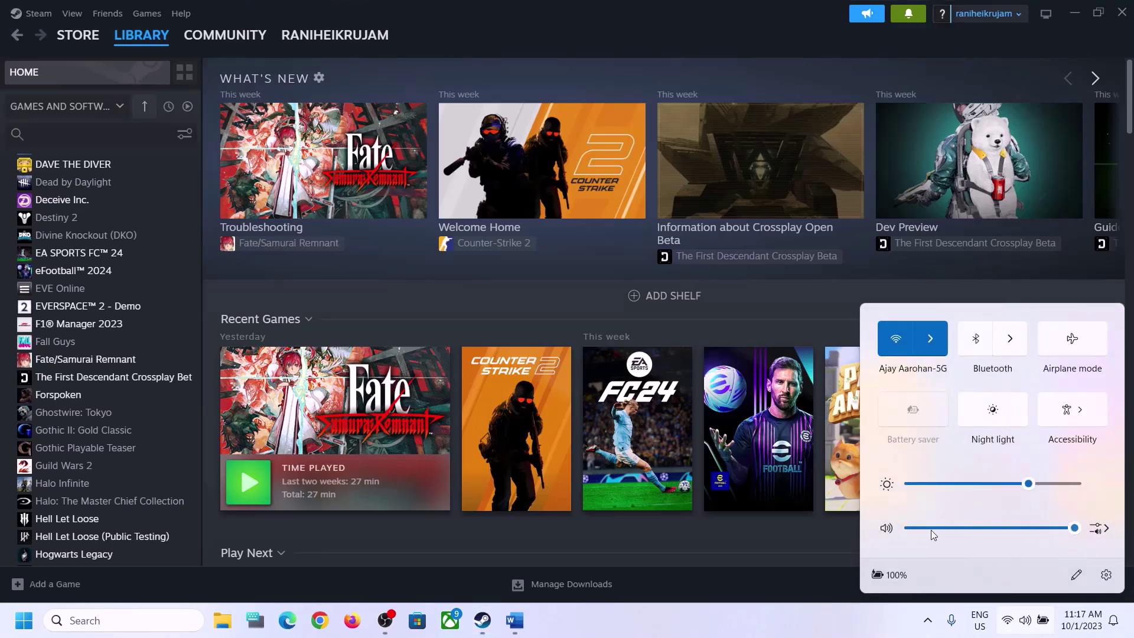
click(1106, 529)
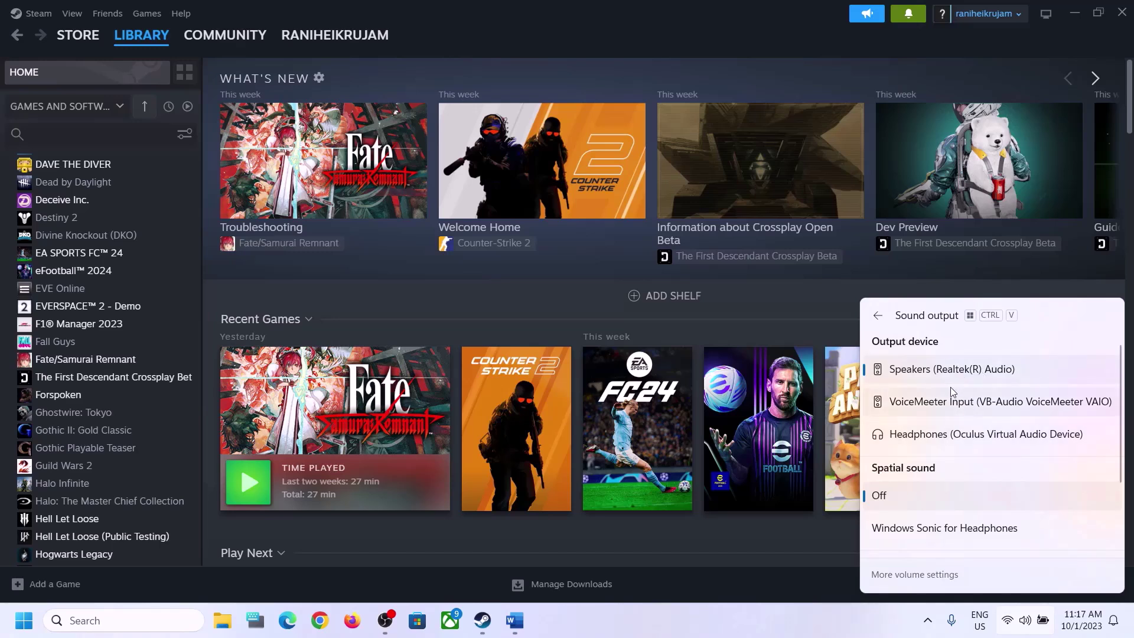
scroll(1004, 472, down, 3)
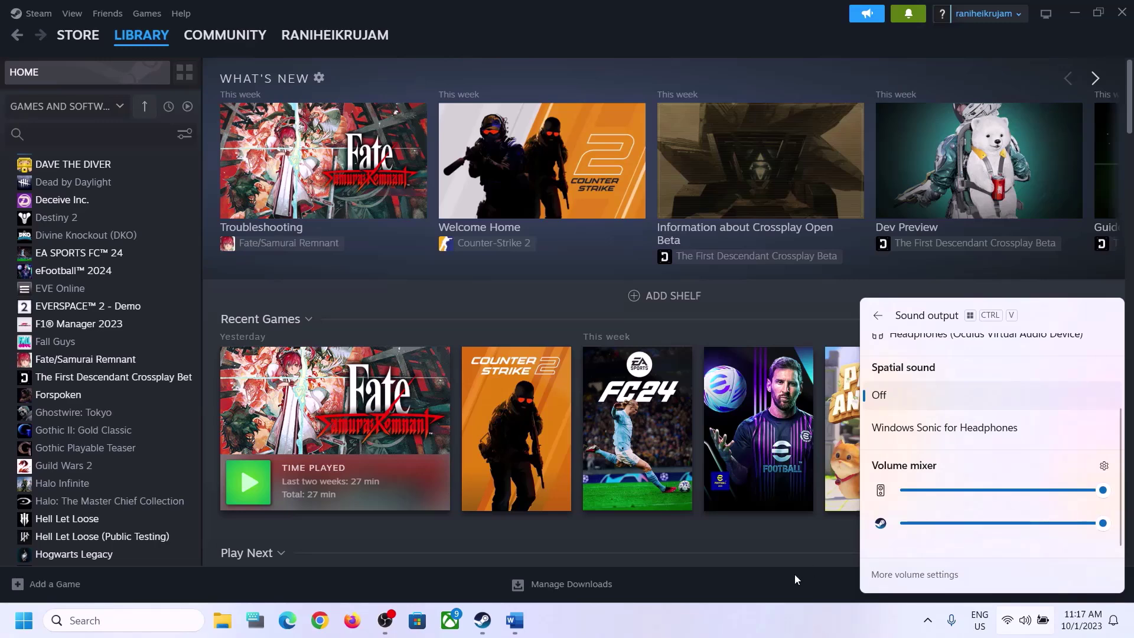
click(895, 620)
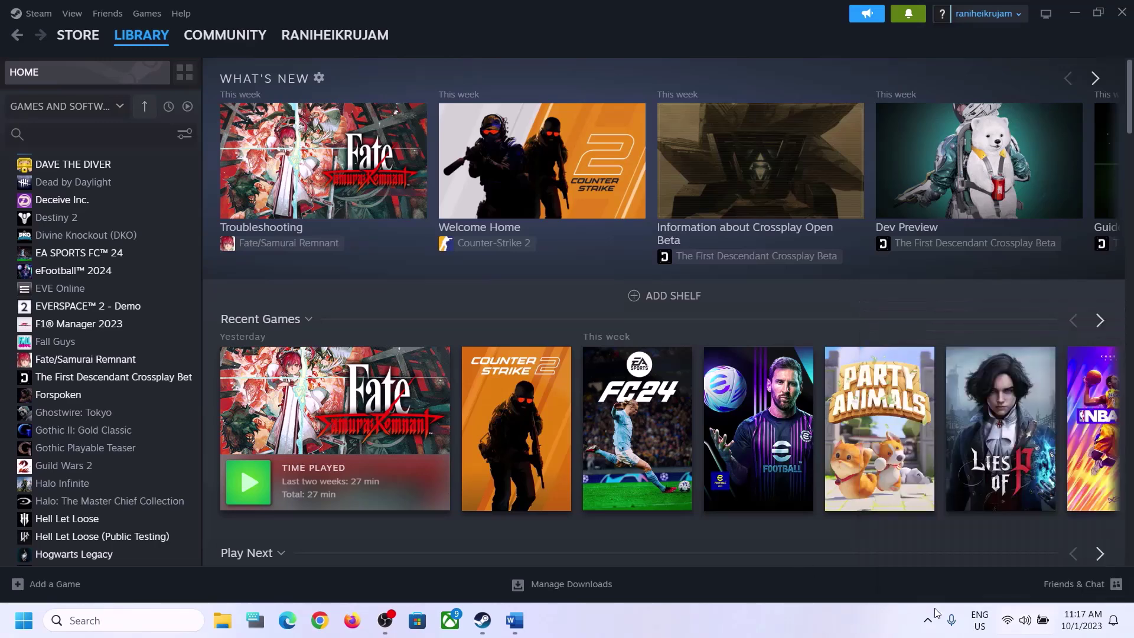
Step: Open the Windows Sound settings and examine the output and input devices and the advanced options
right_click(1026, 624)
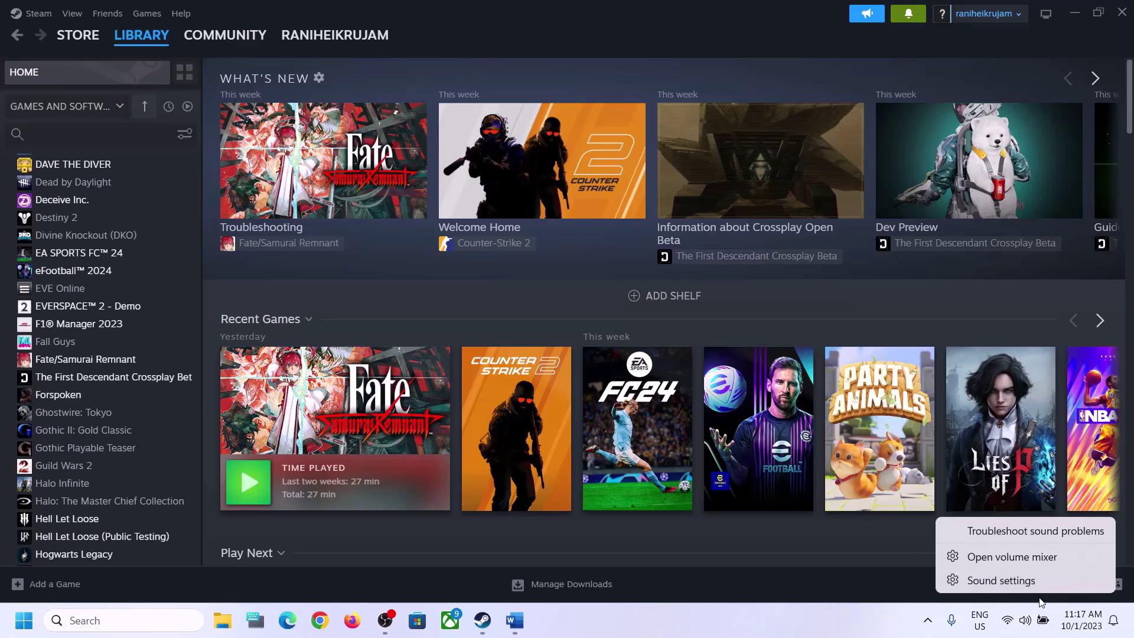
click(1009, 579)
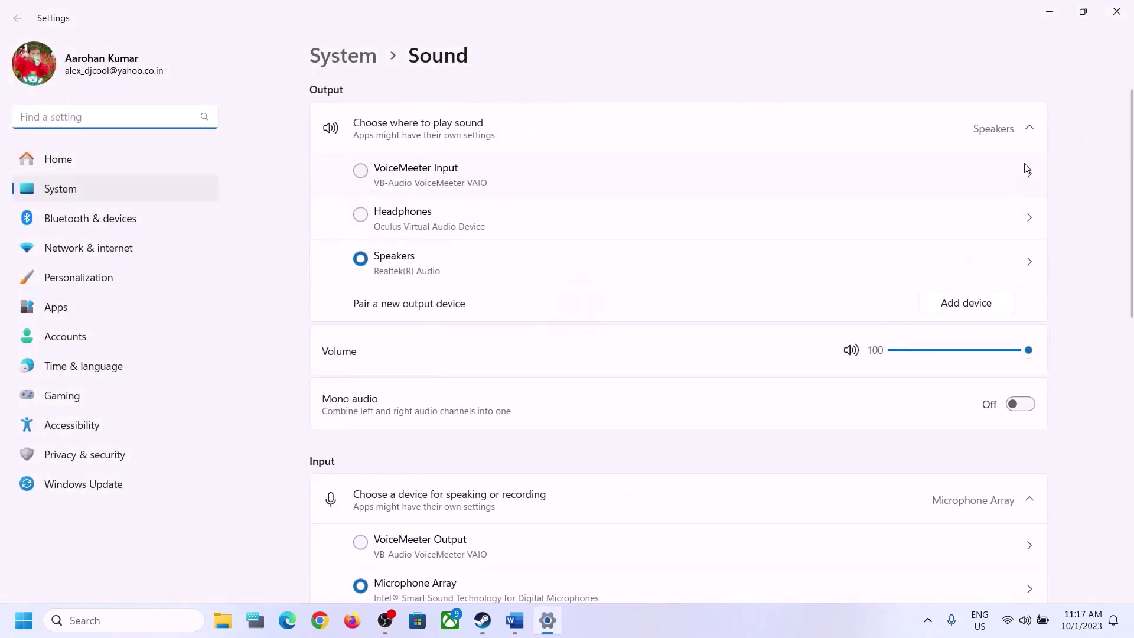
click(1029, 128)
click(1029, 129)
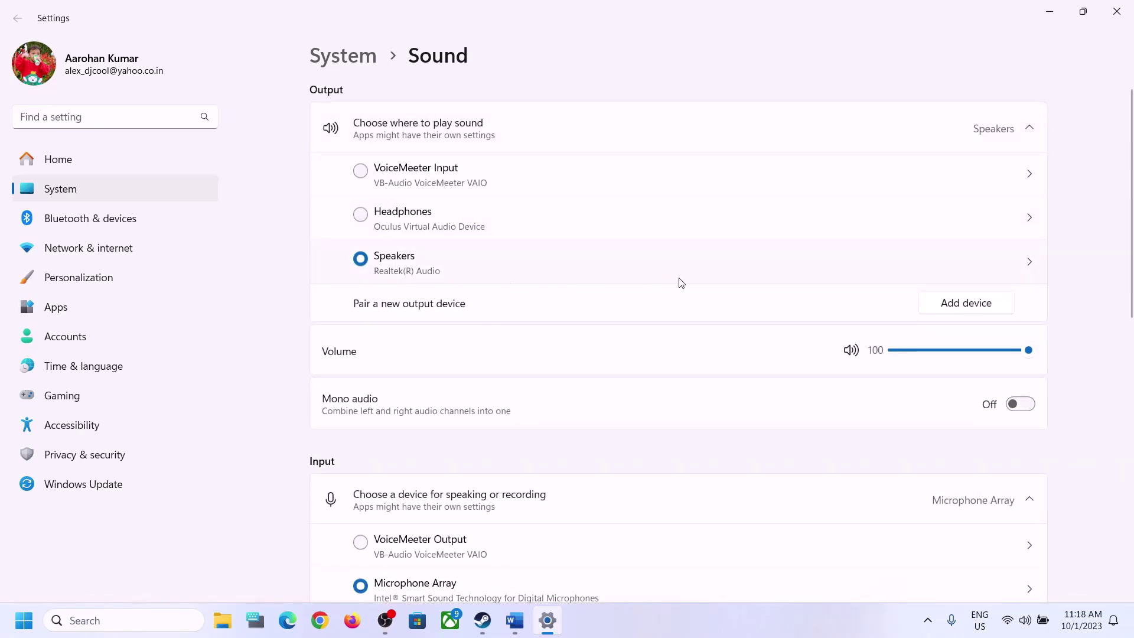
scroll(845, 449, down, 8)
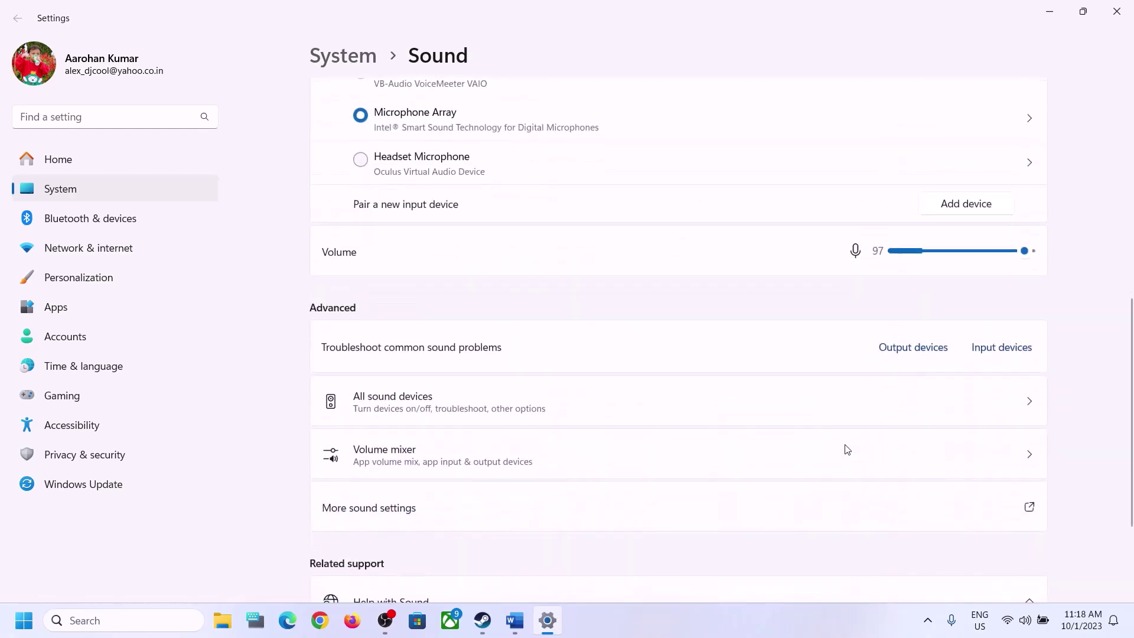
scroll(844, 448, up, 3)
scroll(768, 455, down, 3)
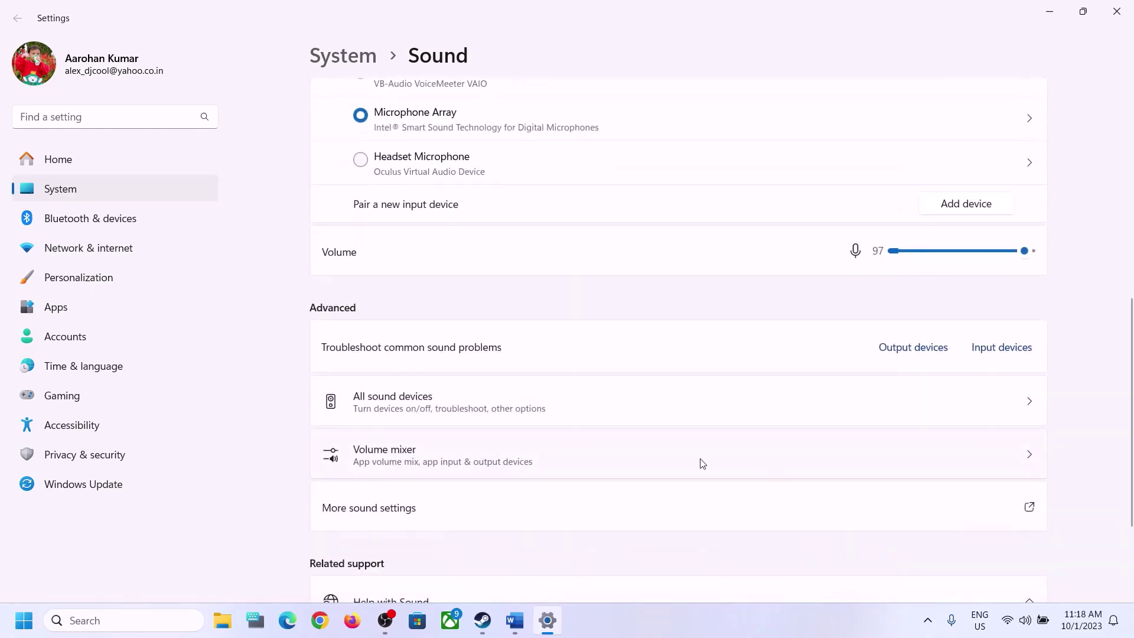
Step: Open the Volume mixer, examine the devices and per-app volume levels, and close Settings
click(383, 458)
scroll(767, 425, down, 1)
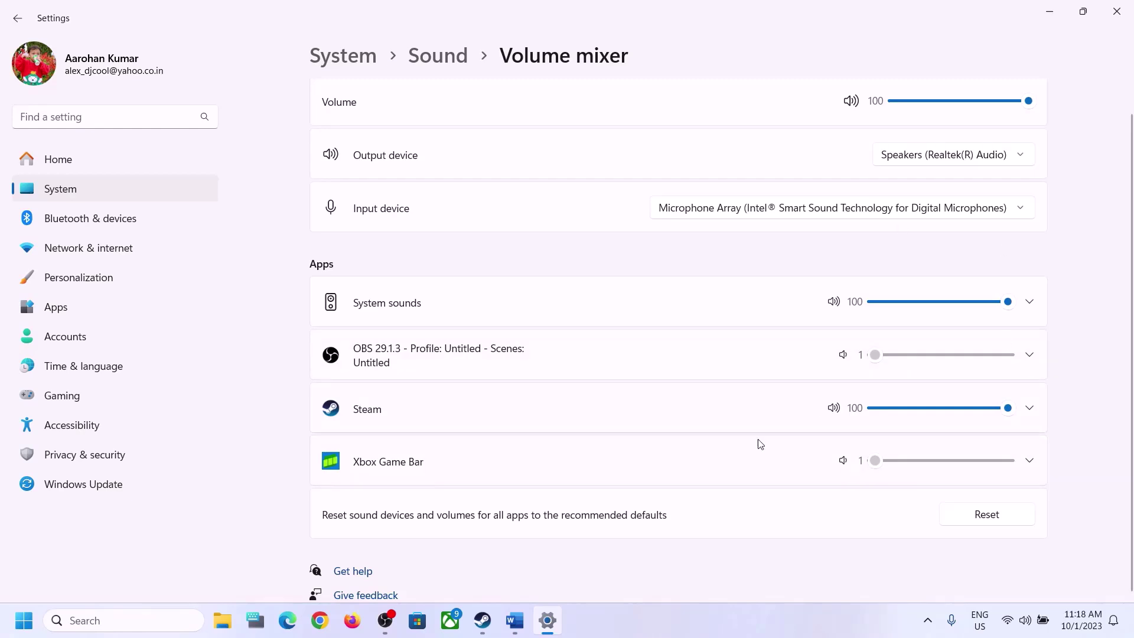
click(1116, 11)
Step: Return to the Word notes and highlight "Restart the game" and "Restart PC" in Step 3
click(512, 620)
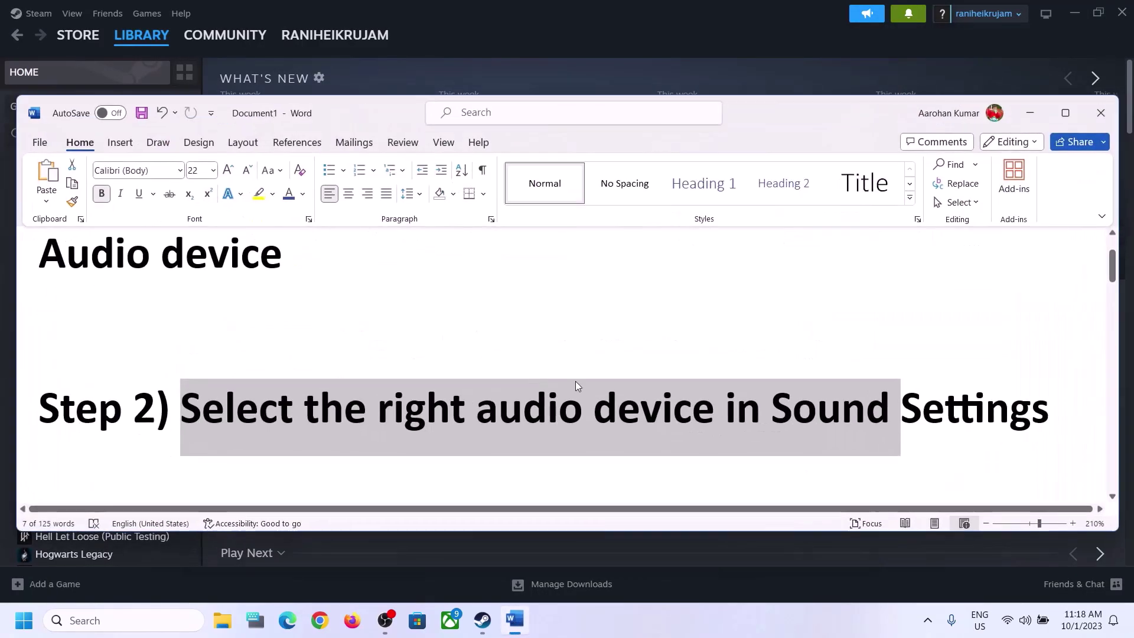
scroll(490, 452, down, 1)
scroll(490, 451, down, 1)
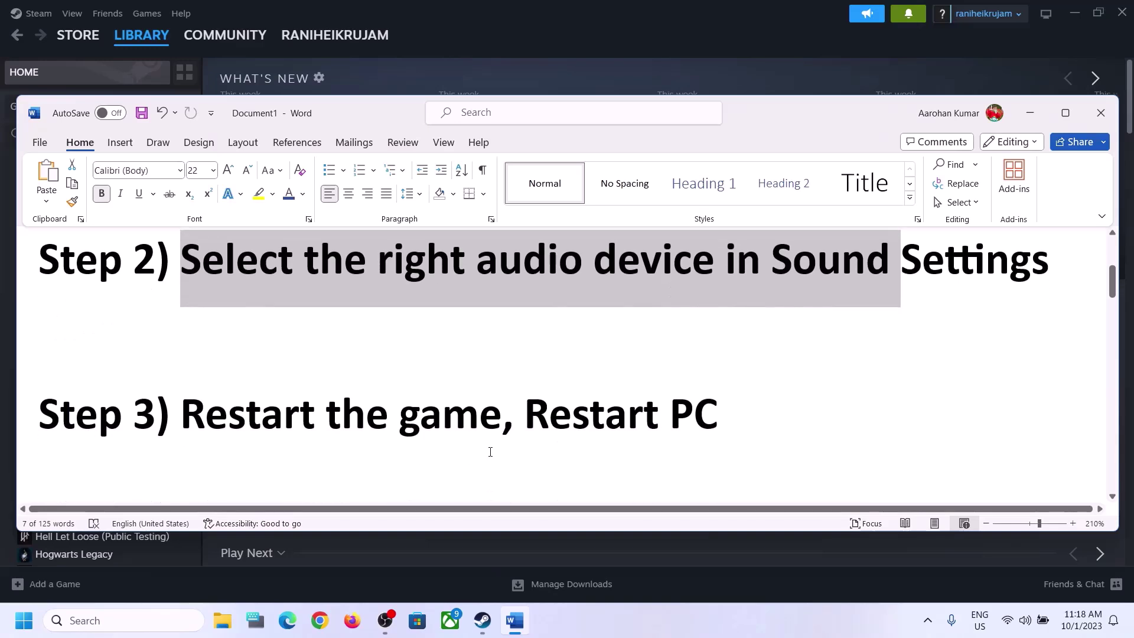
drag(181, 416, 483, 416)
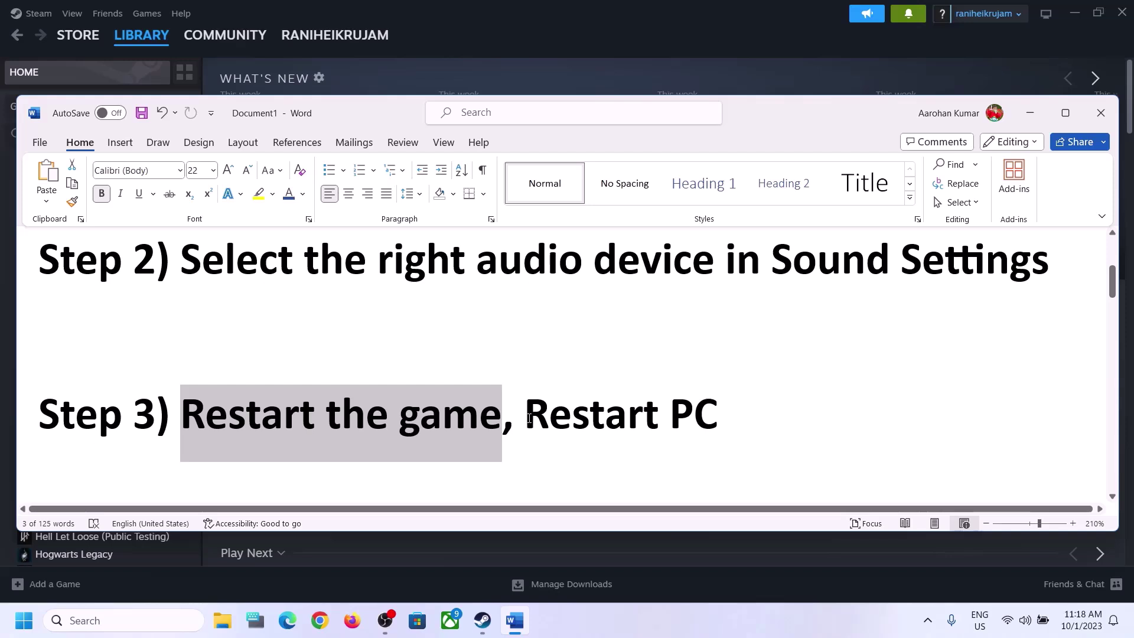
drag(525, 416, 718, 416)
Step: Show the computer's power options for restarting the PC, and dismiss them without restarting
click(24, 620)
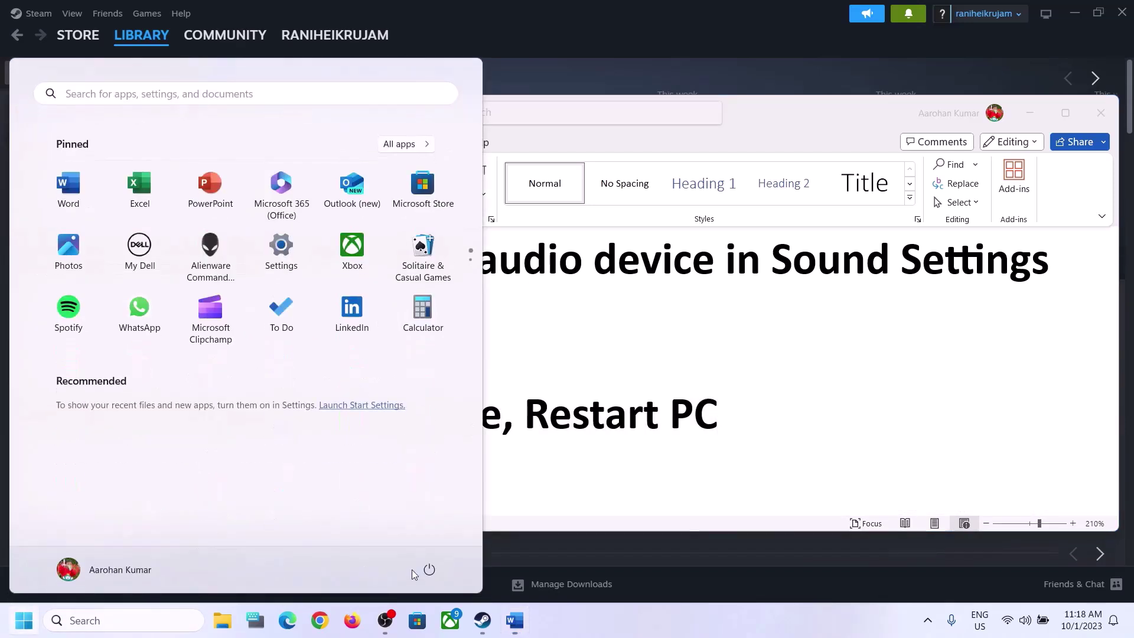
click(429, 569)
key(Escape)
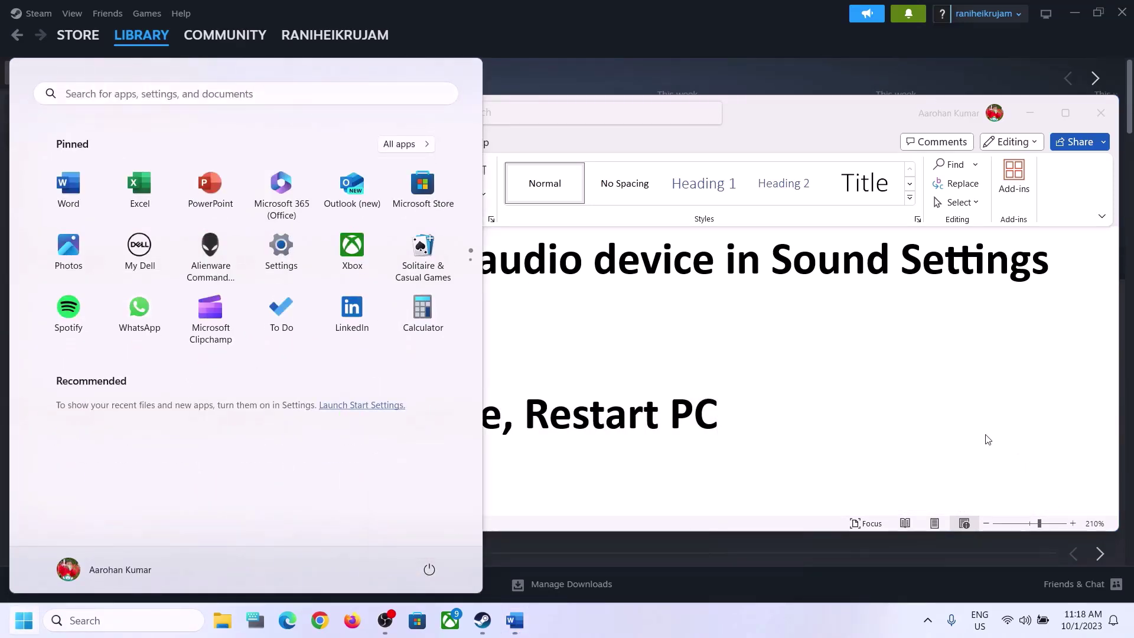
key(Escape)
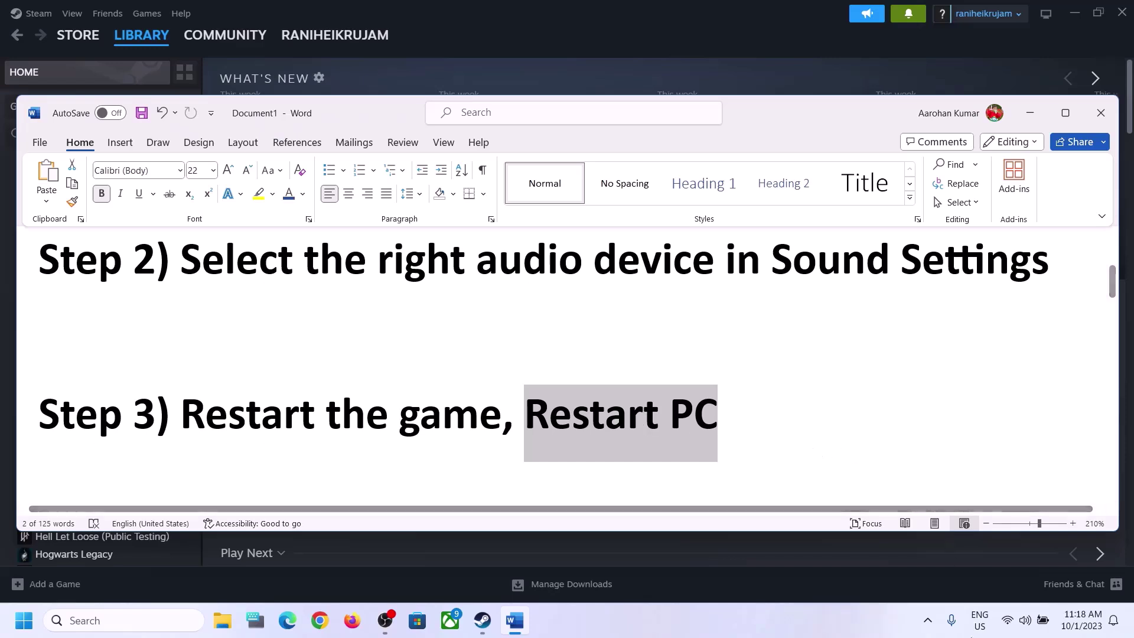
Step: Revisit the Windows quick sound output list and return to the Word notes
click(1027, 620)
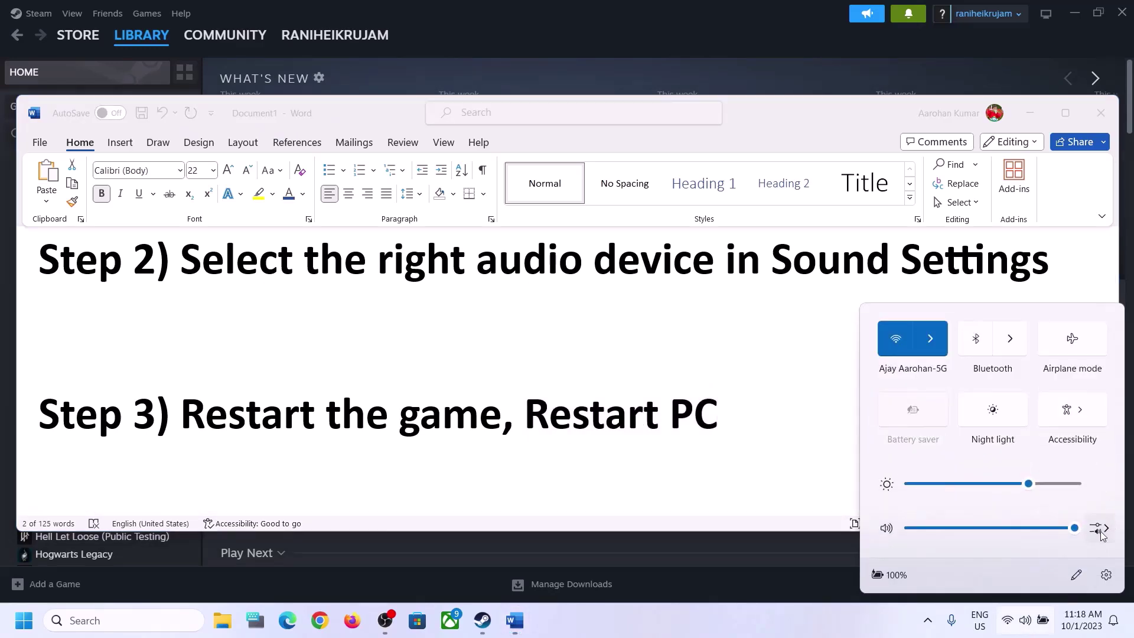
click(1100, 528)
click(557, 459)
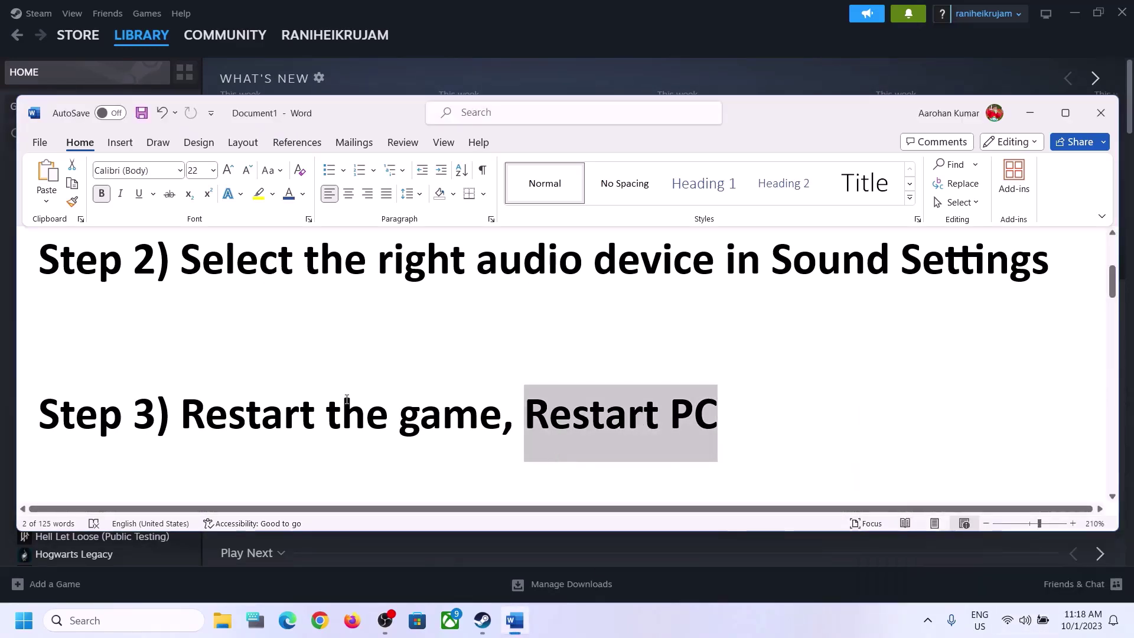
Step: Highlight the Step 4 instruction about setting the sound sample rate to 48/44k Hz in the Word notes
click(389, 404)
scroll(389, 403, down, 3)
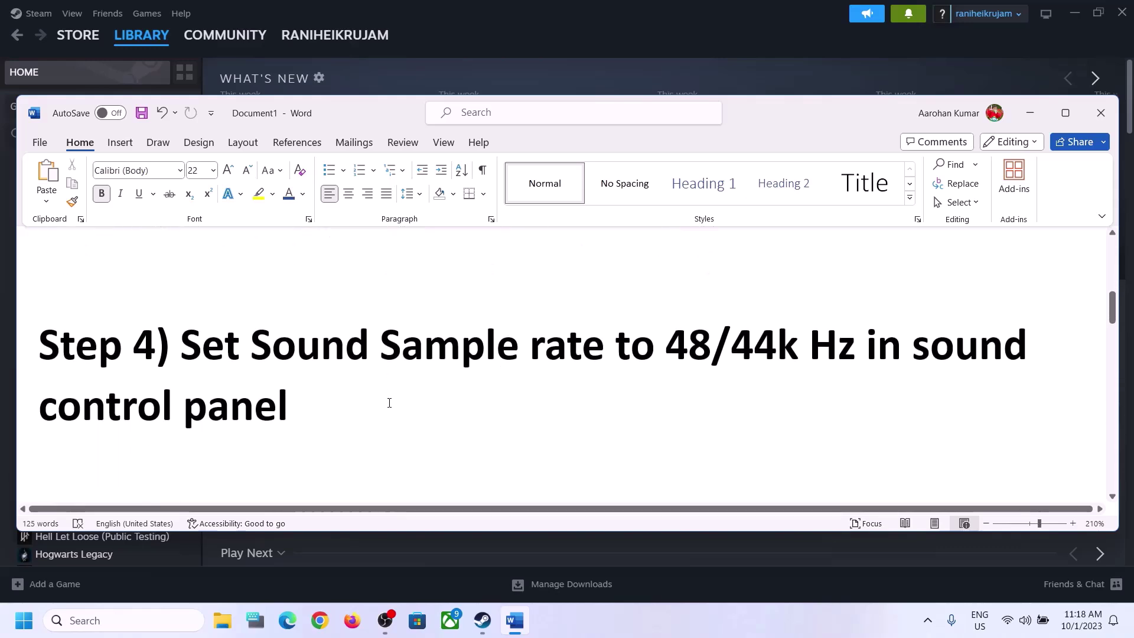
drag(180, 345, 388, 434)
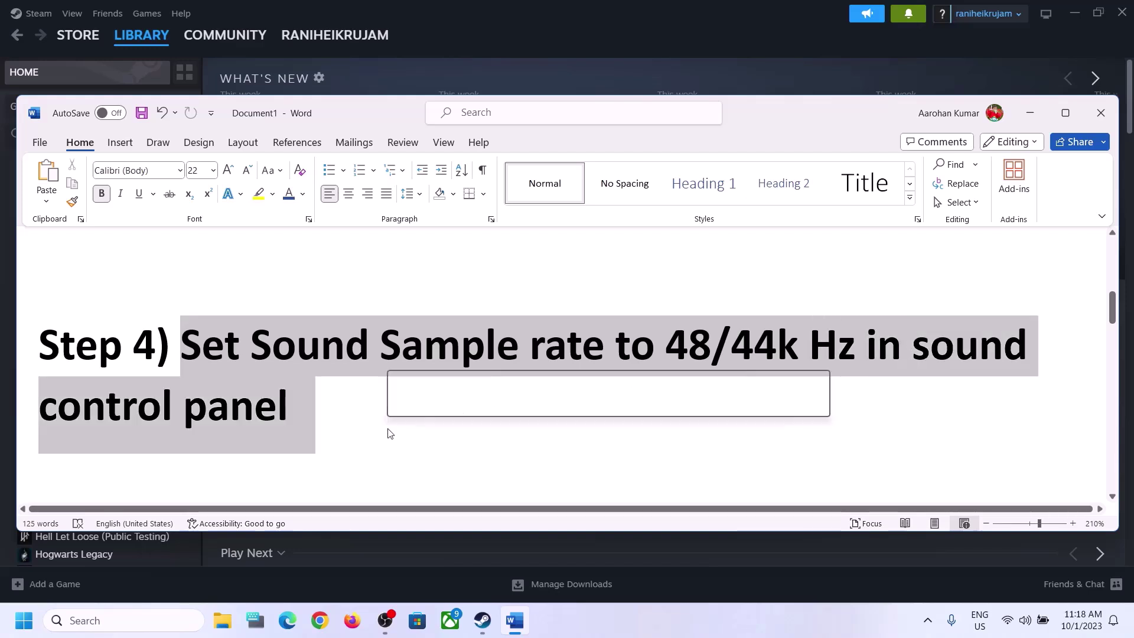
Step: Open the Sound settings from Control Panel's Hardware and Sound category and move the dialog clear for viewing
click(130, 629)
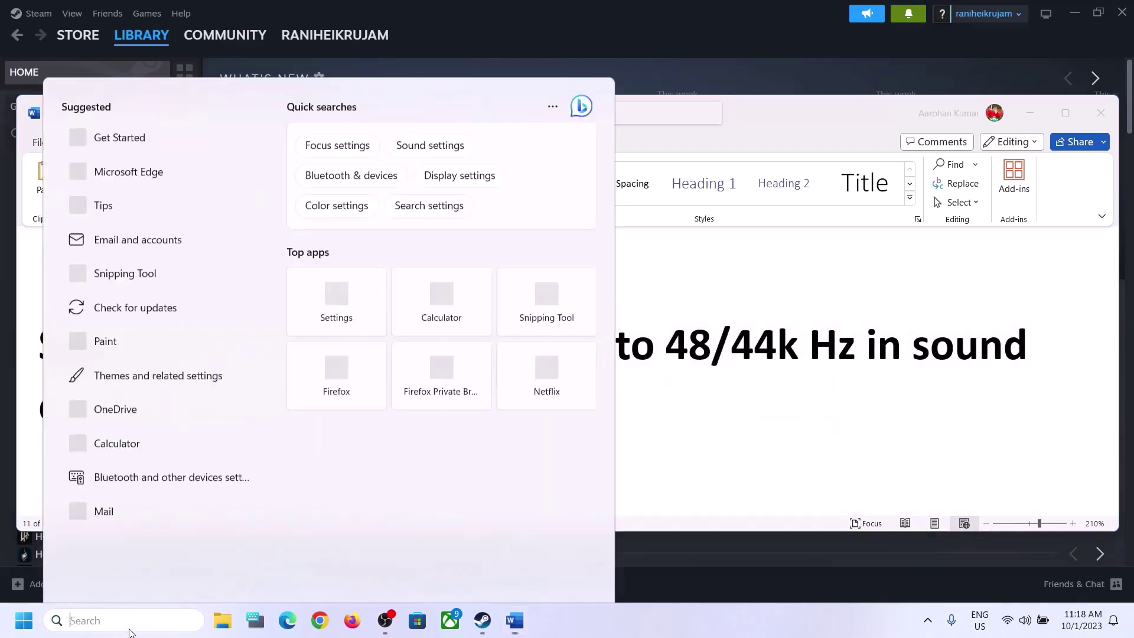
text(control)
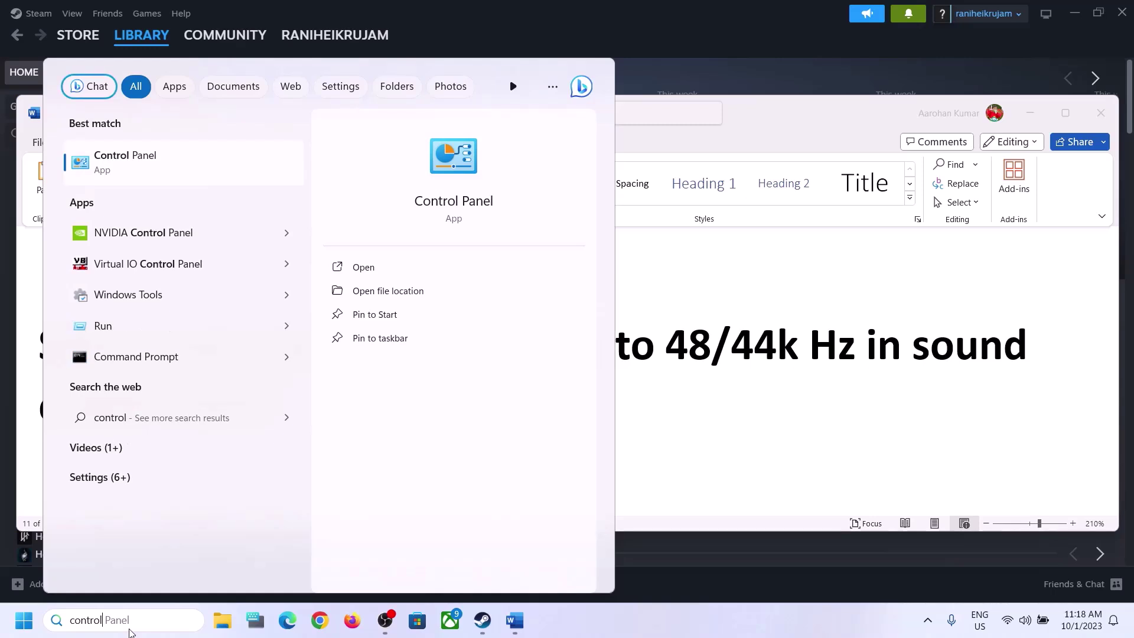
click(159, 169)
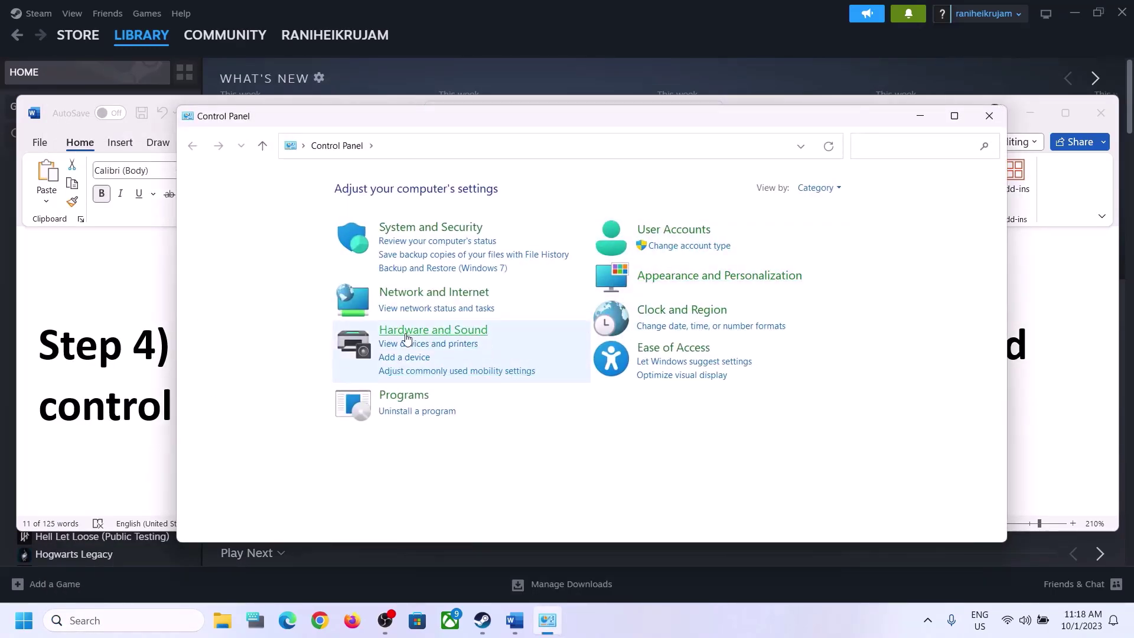
click(426, 330)
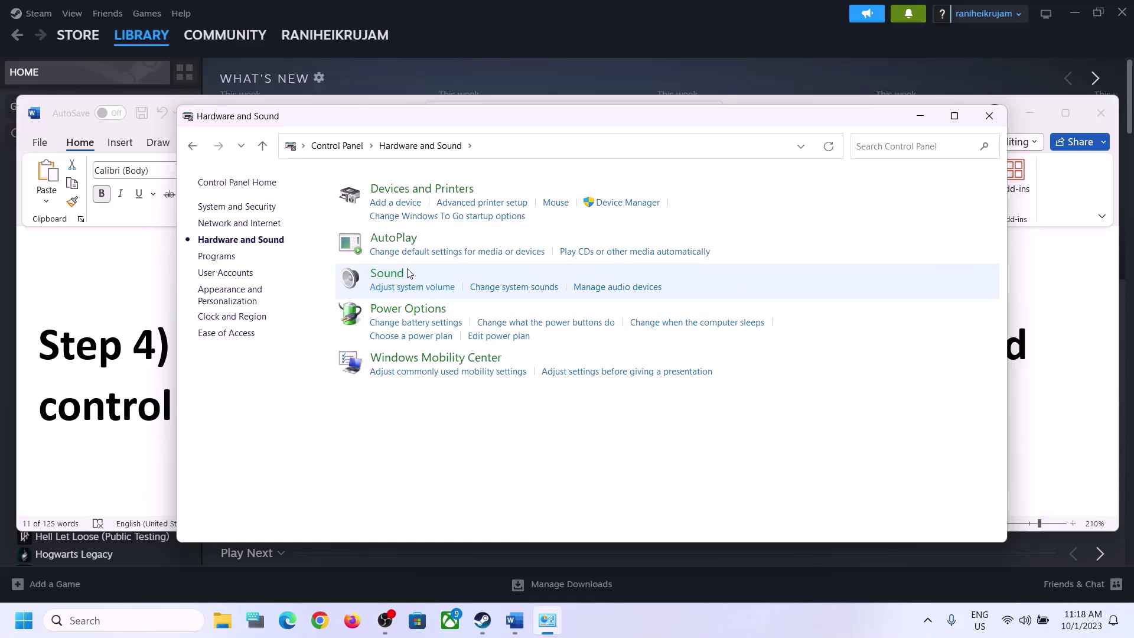
click(393, 279)
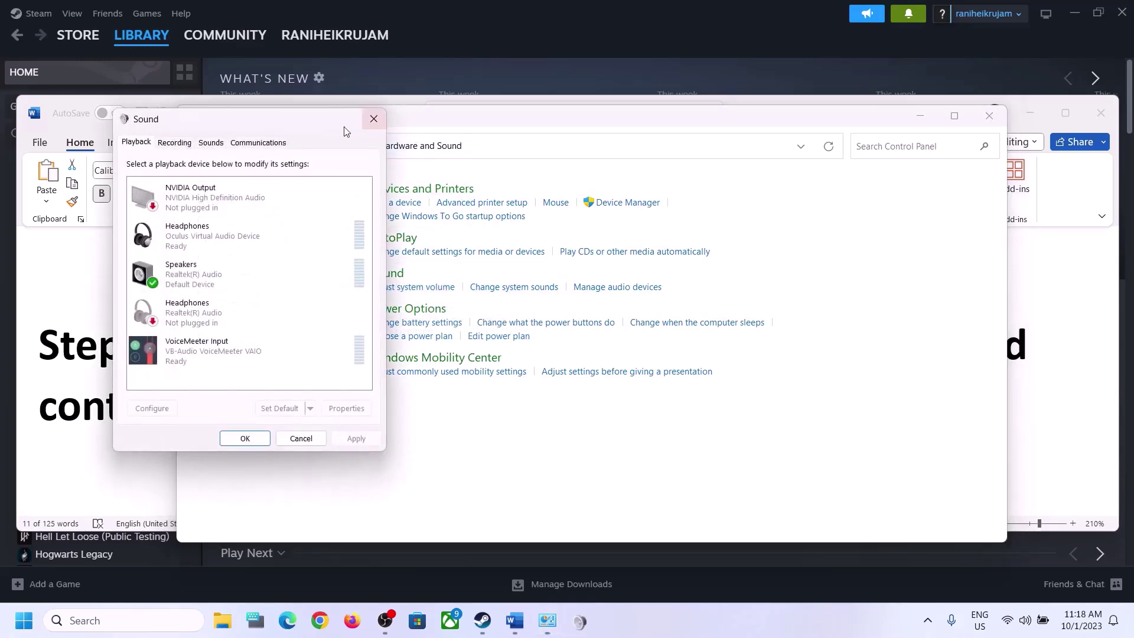
drag(277, 120, 536, 102)
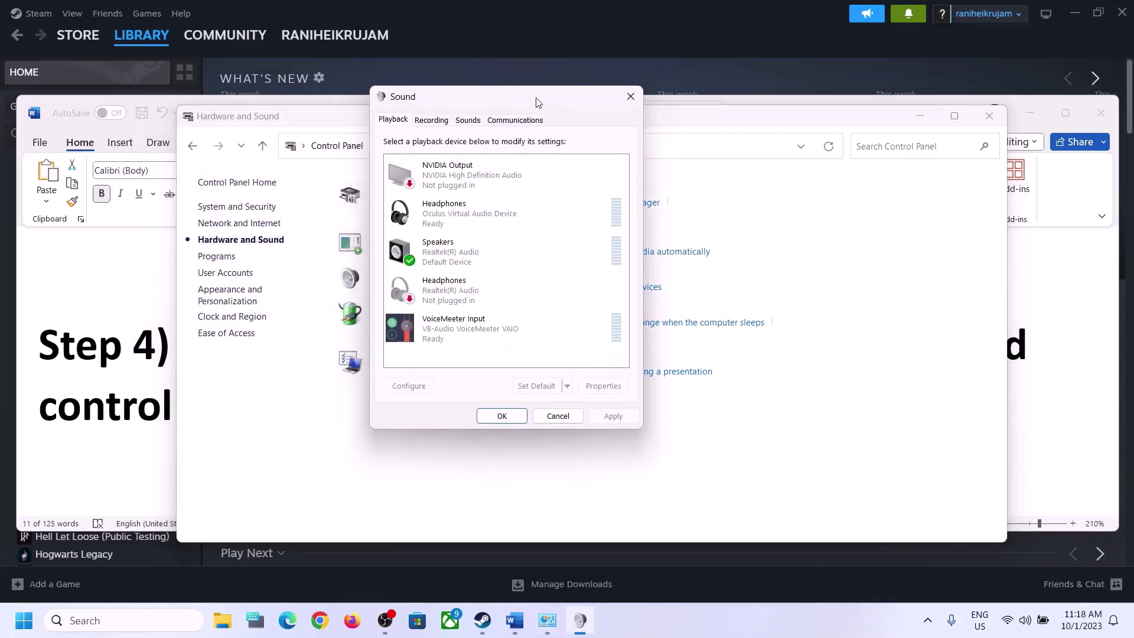
Step: Select the Realtek(R) Audio Speakers among the playback devices and open their advanced properties
click(461, 261)
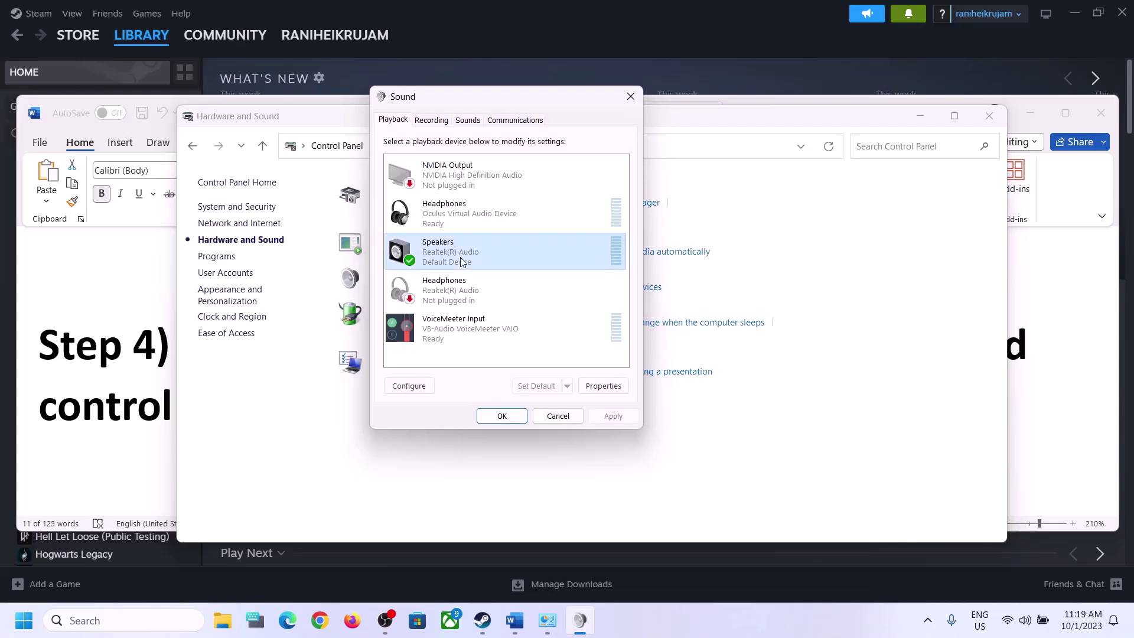
click(457, 218)
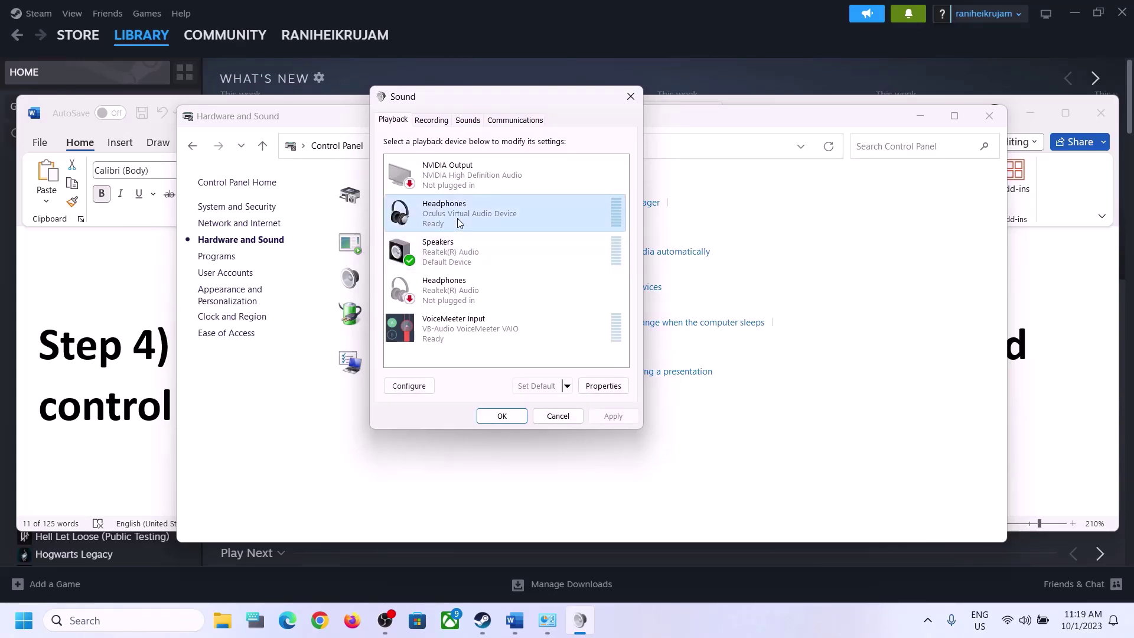
click(453, 259)
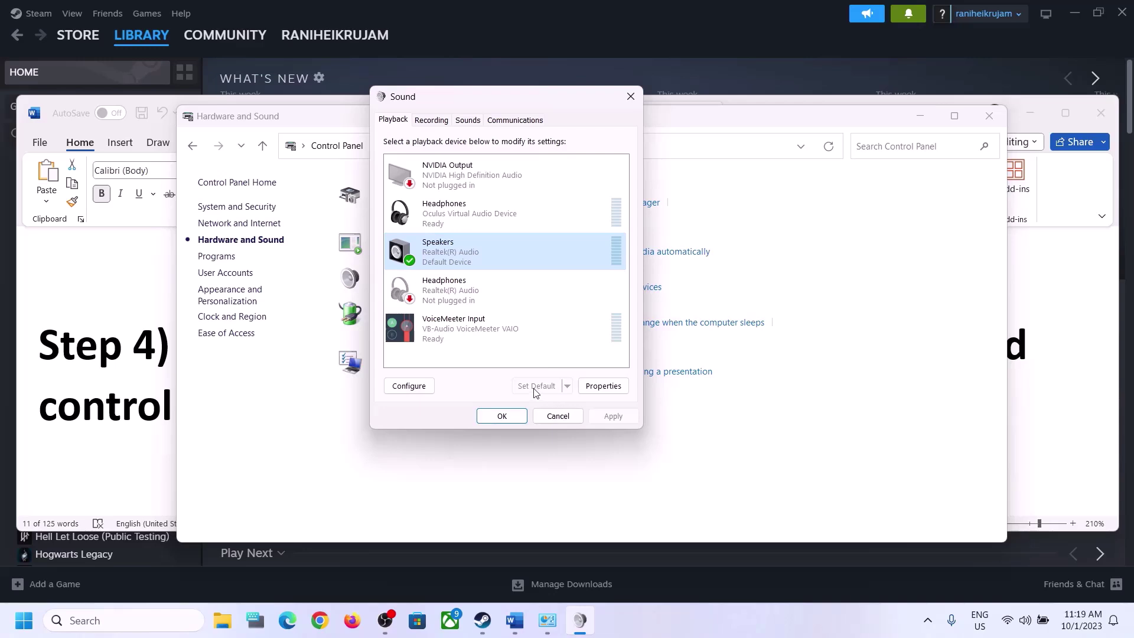
right_click(463, 258)
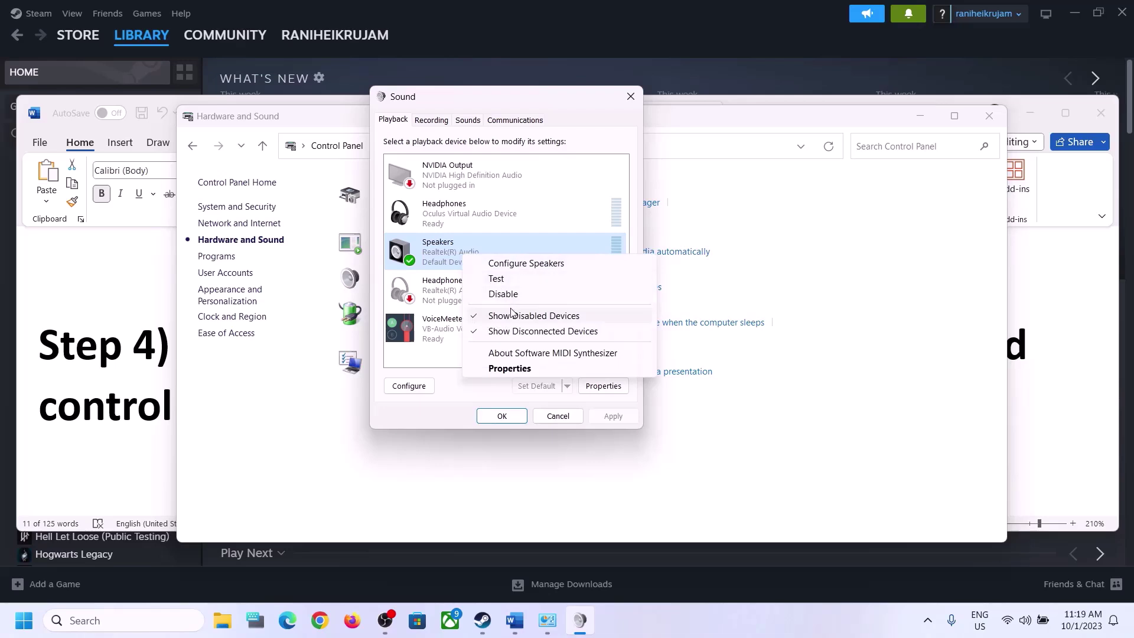
click(513, 369)
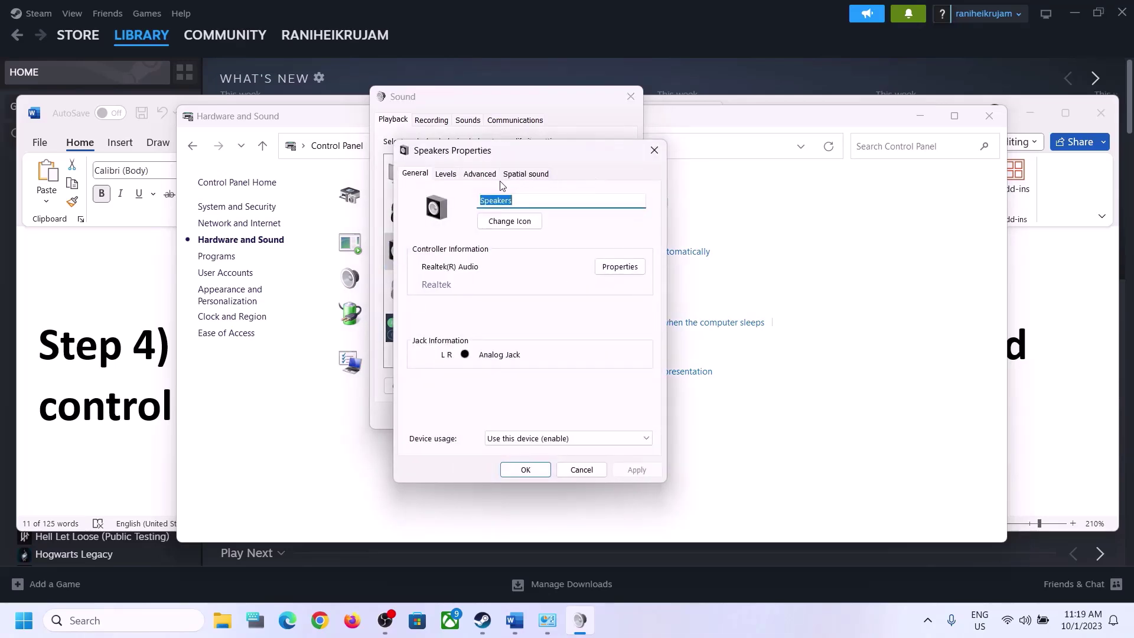
click(477, 180)
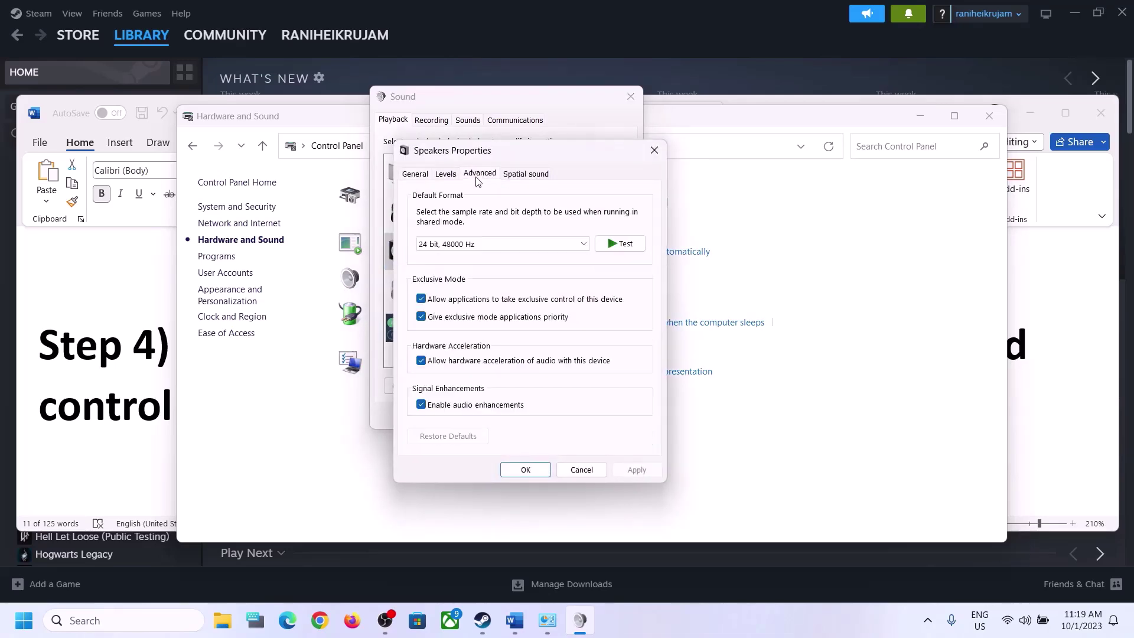
Step: Set the Speakers' default format to 16 bit, 48000 Hz and apply it
click(584, 245)
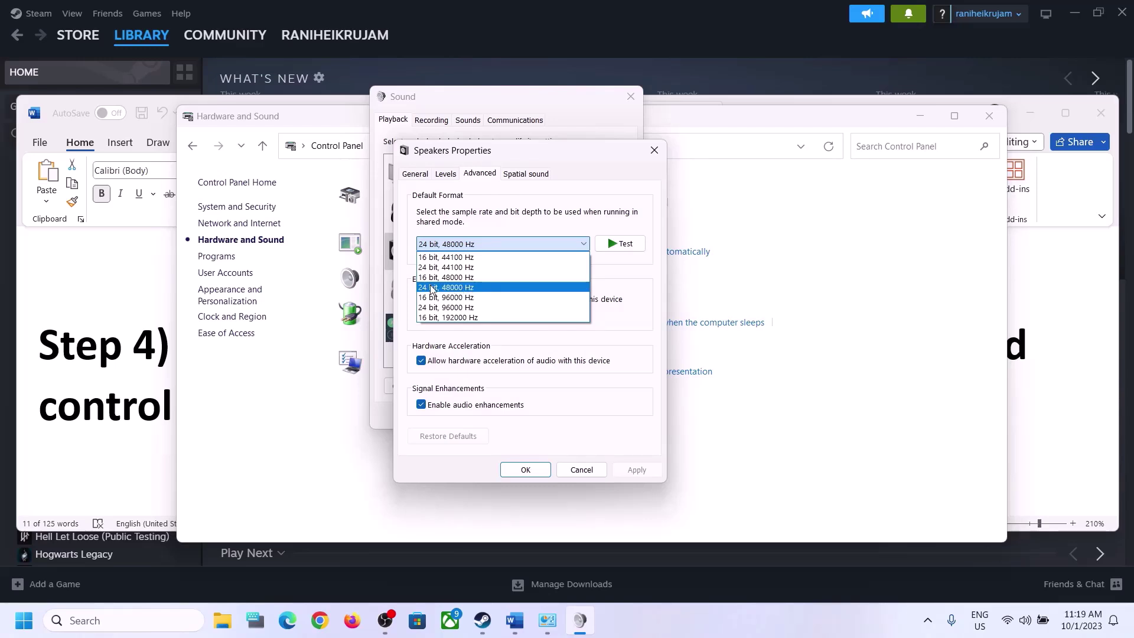
click(459, 278)
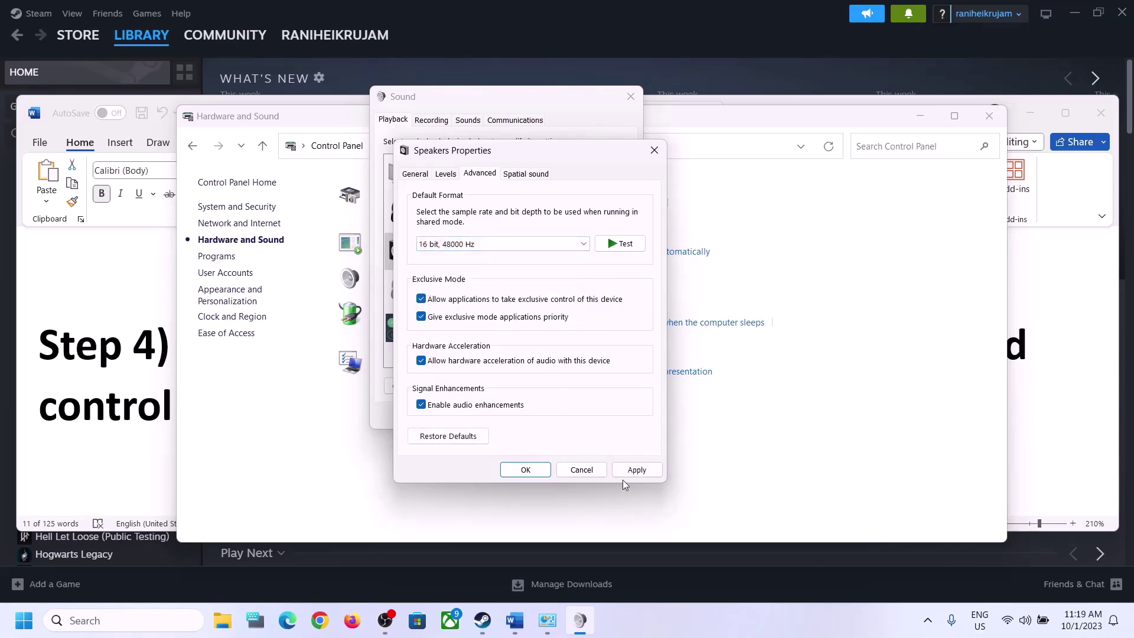
click(637, 469)
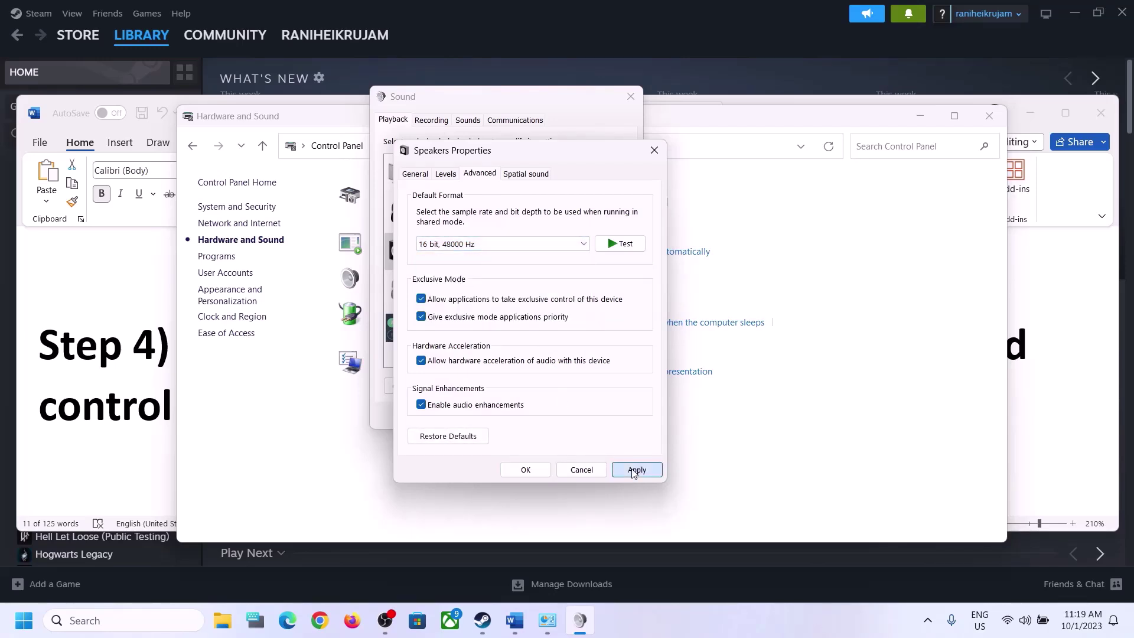
Step: Set the Speakers' default format to 24 bit, 48000 Hz, apply it, and confirm both sound dialogs
click(485, 244)
click(449, 289)
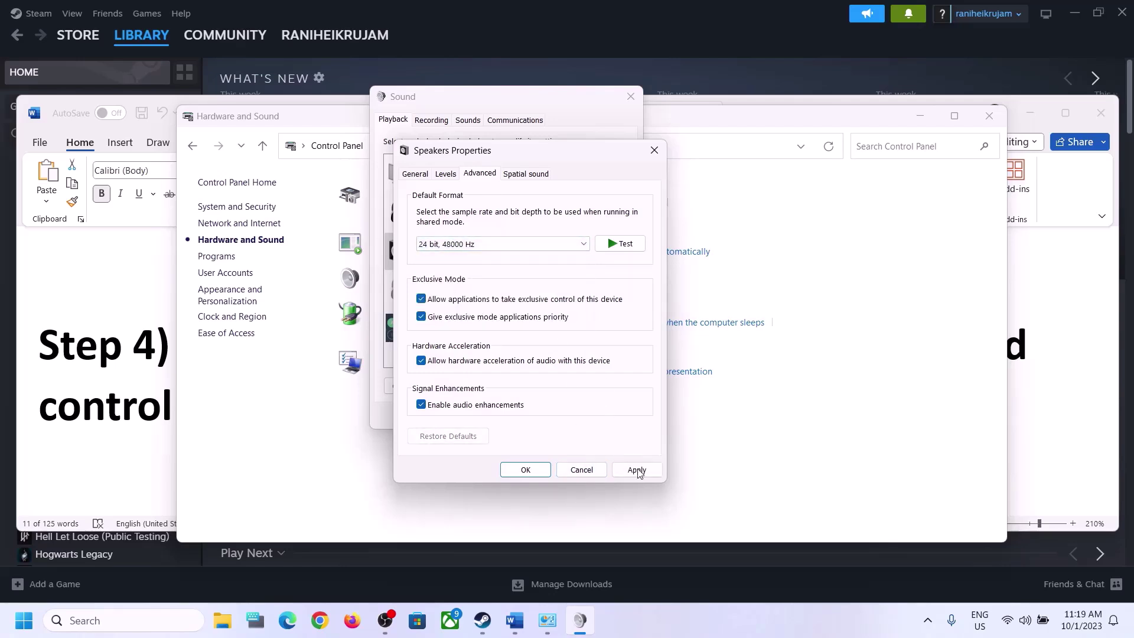
click(636, 469)
click(524, 470)
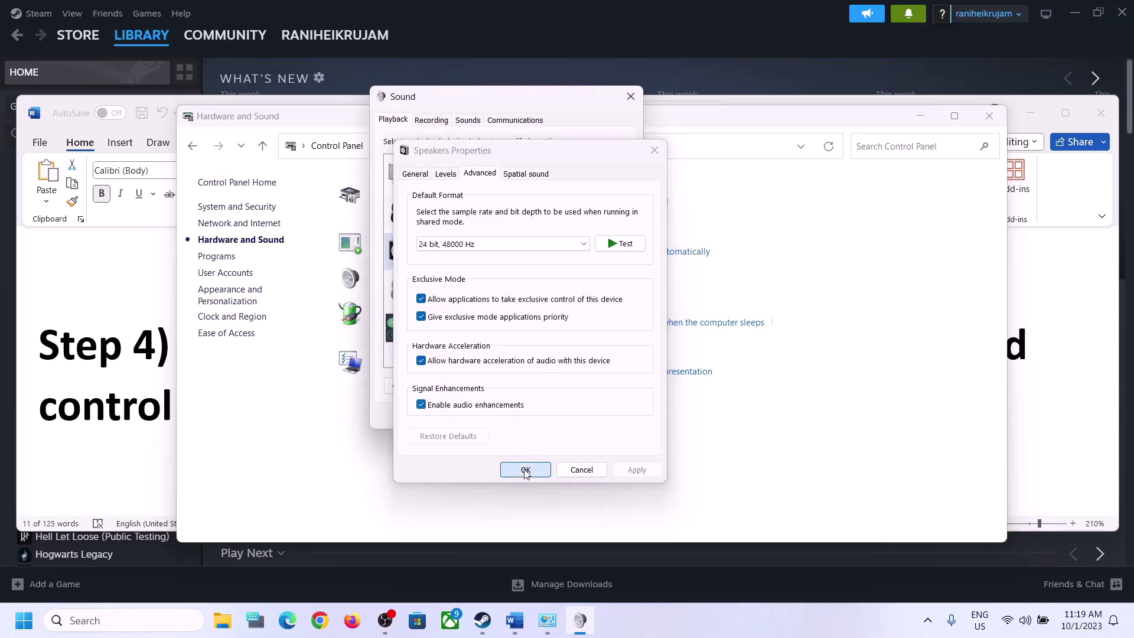
click(519, 418)
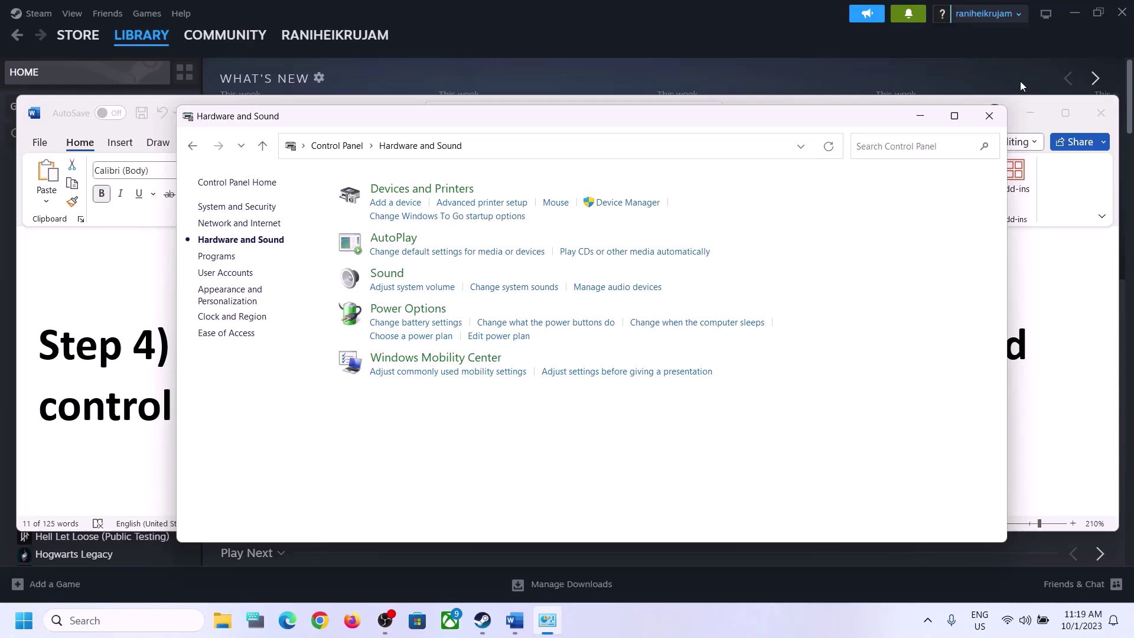
Step: Close Control Panel and highlight "to 48/44k Hz" in Step 4 of the Word notes
click(989, 116)
drag(616, 346, 863, 344)
click(351, 384)
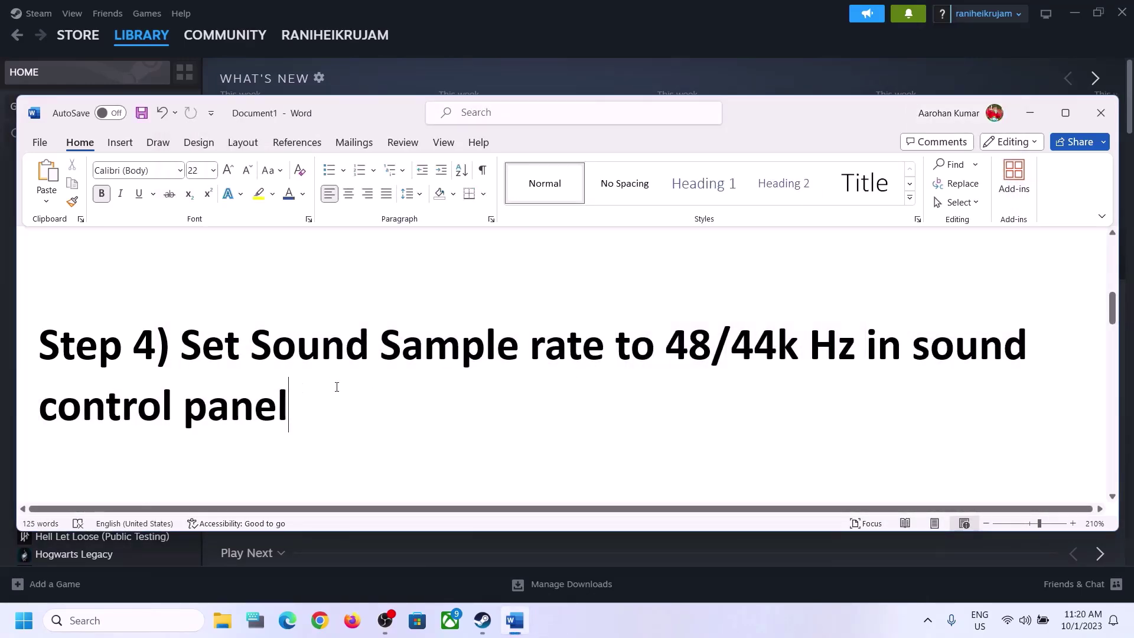
Step: Highlight the Step 5 phrases in turn about disconnecting the controller at game start and reconnecting it once sound is established
scroll(356, 386, down, 4)
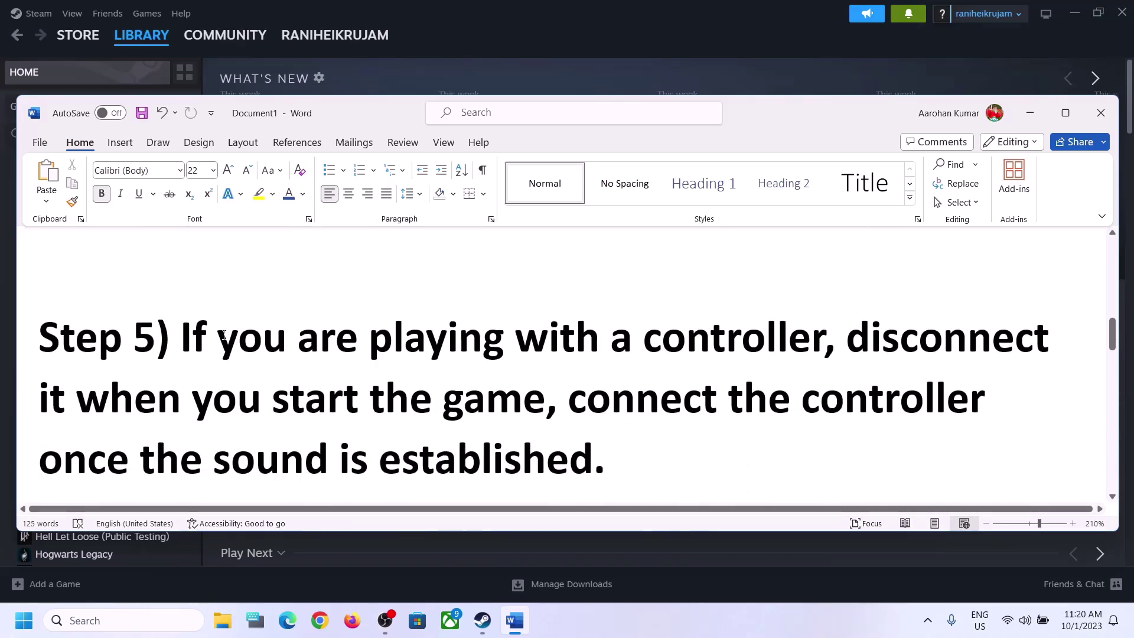
drag(182, 336, 733, 330)
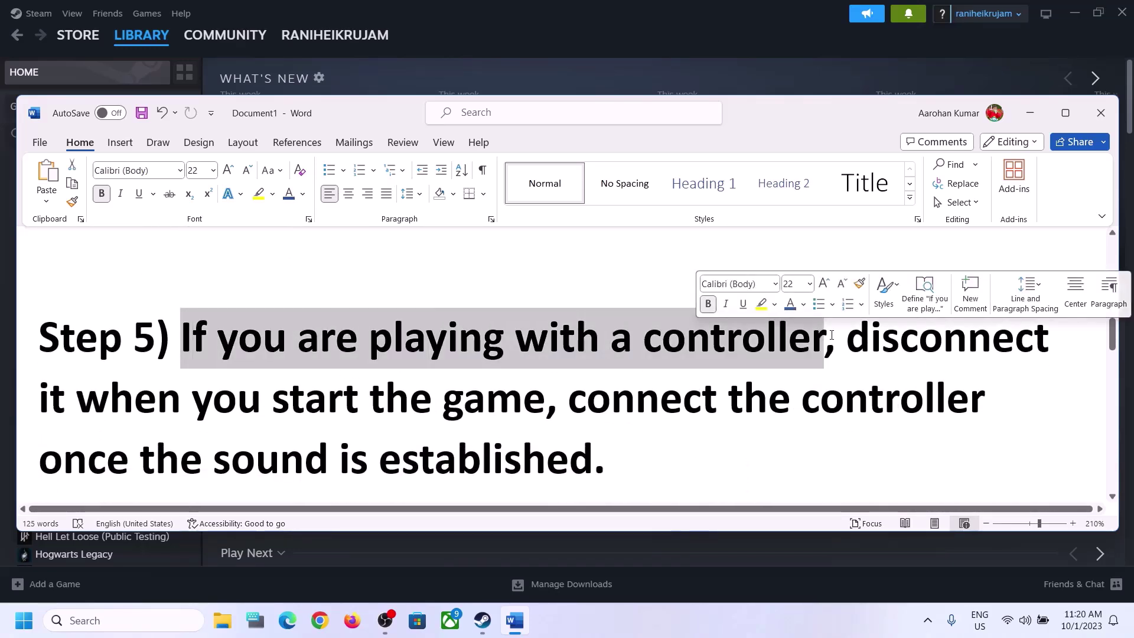
drag(848, 337, 521, 411)
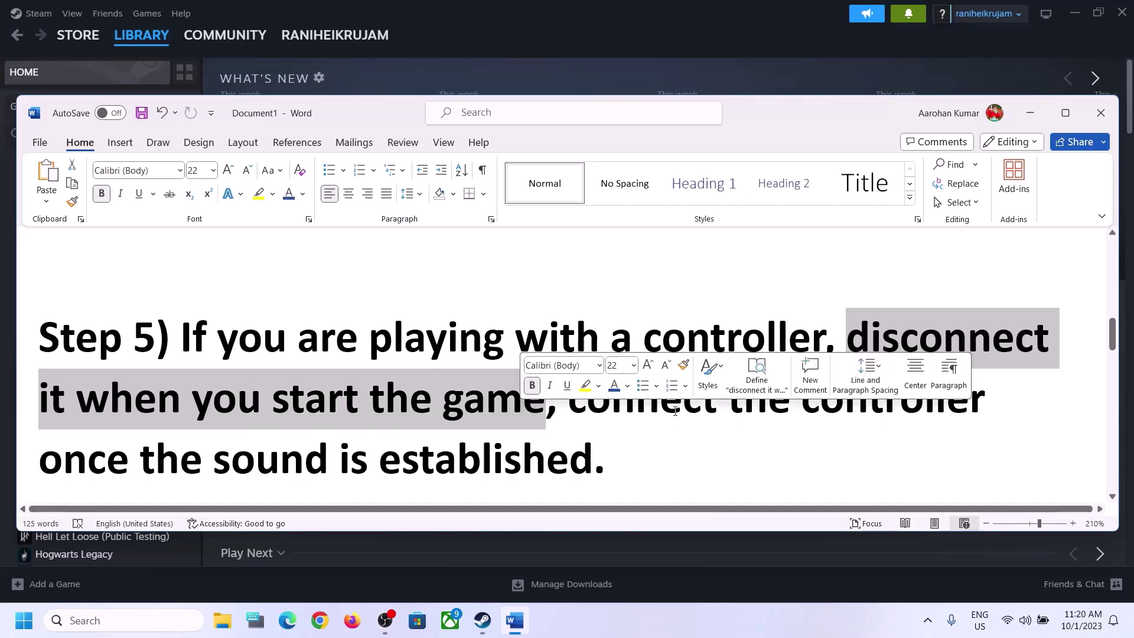
click(899, 338)
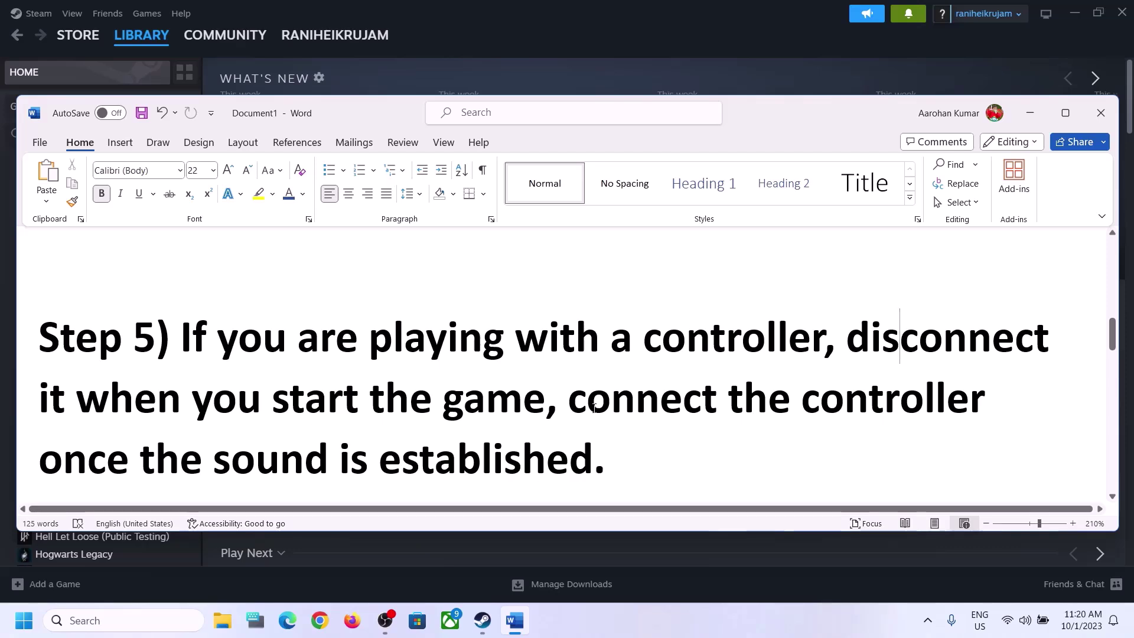
drag(594, 408, 998, 408)
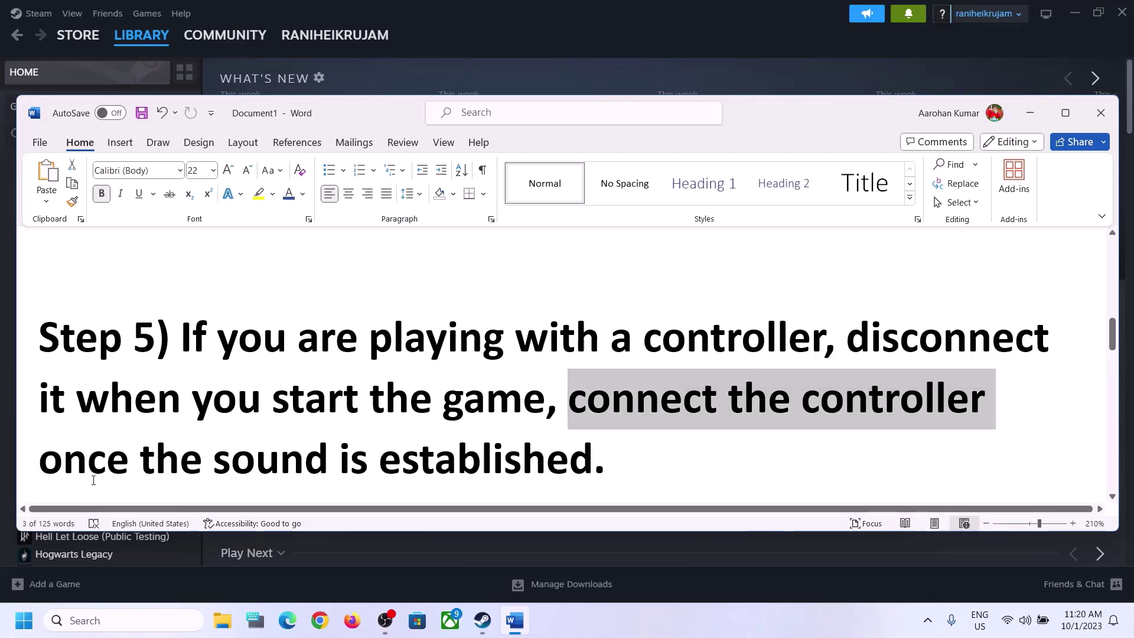
drag(93, 480, 591, 472)
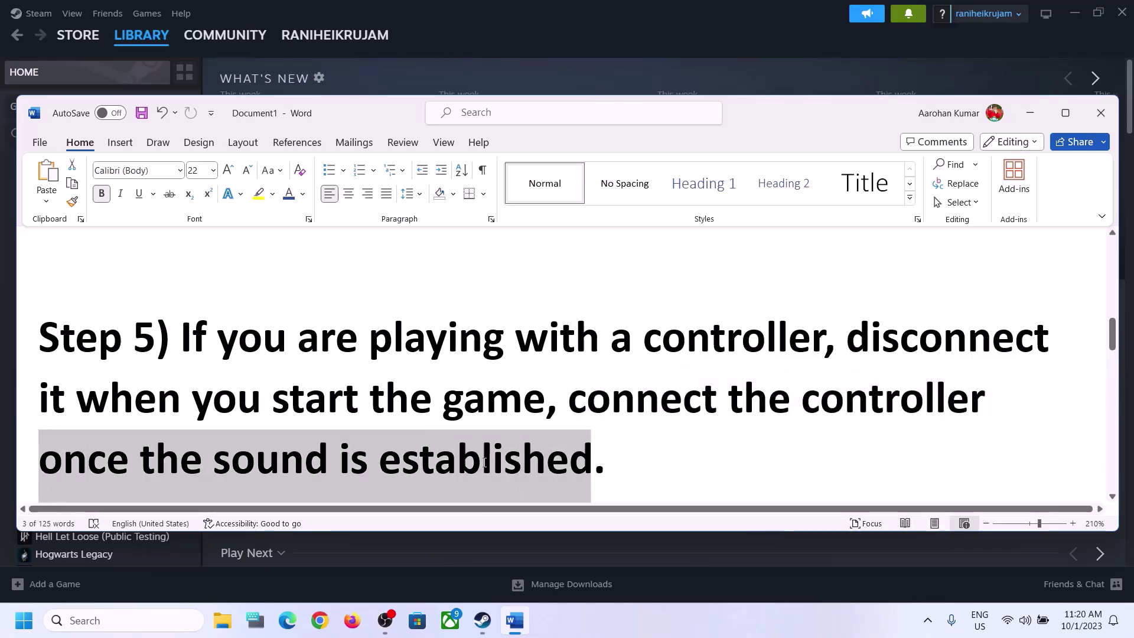
Step: Highlight "off Spatial Sound" in Step 6 of the Word notes
click(346, 366)
scroll(360, 366, down, 5)
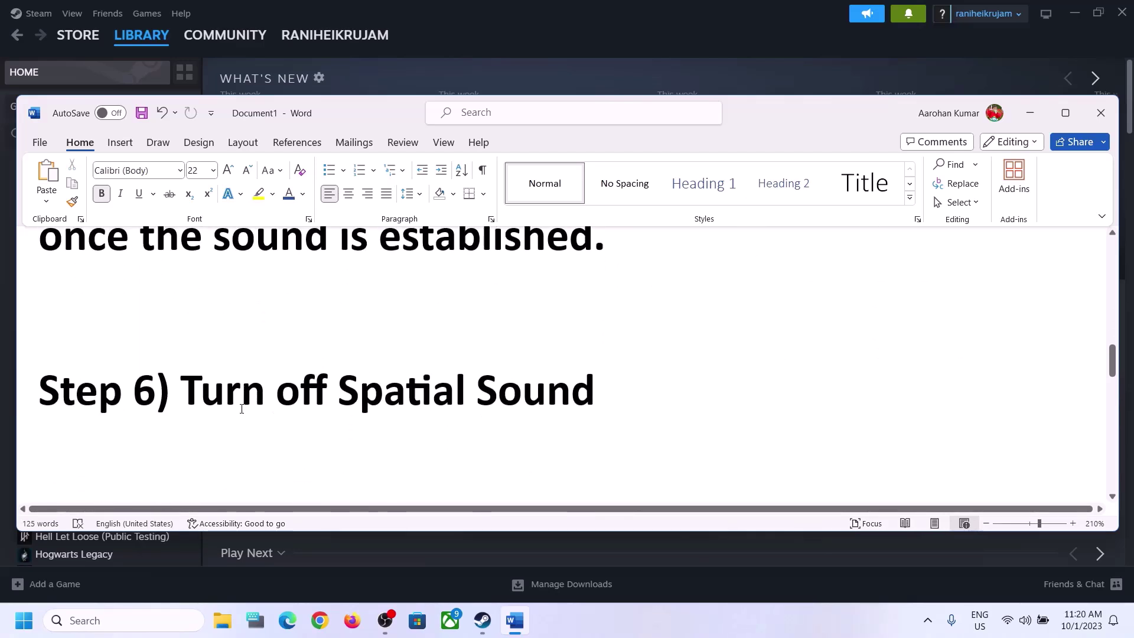
drag(276, 395, 622, 400)
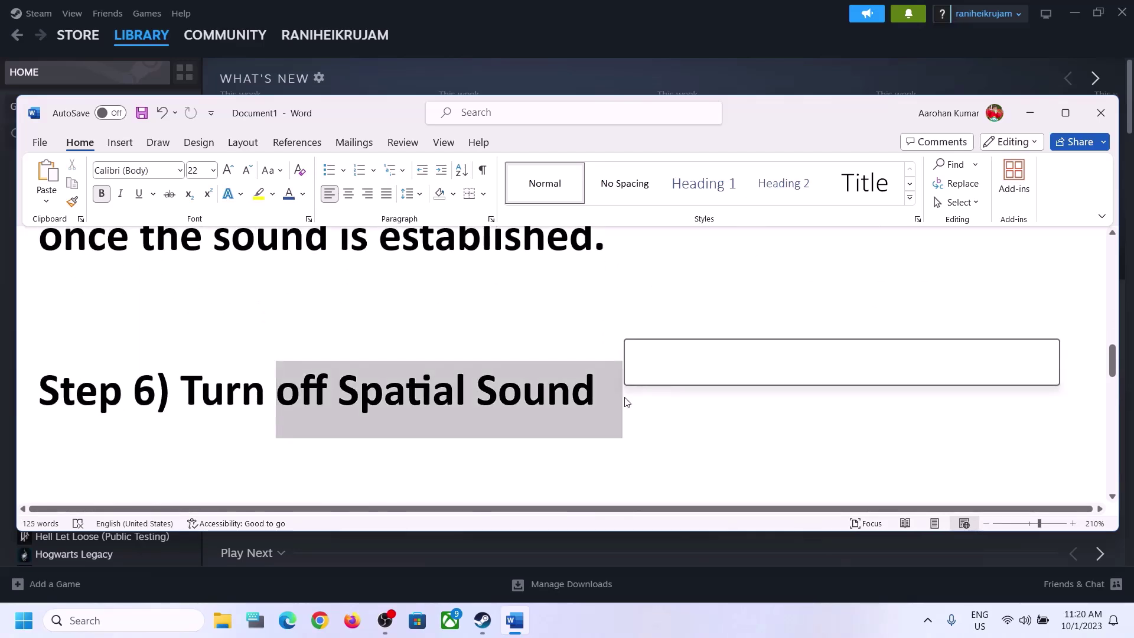
right_click(1025, 618)
click(1021, 579)
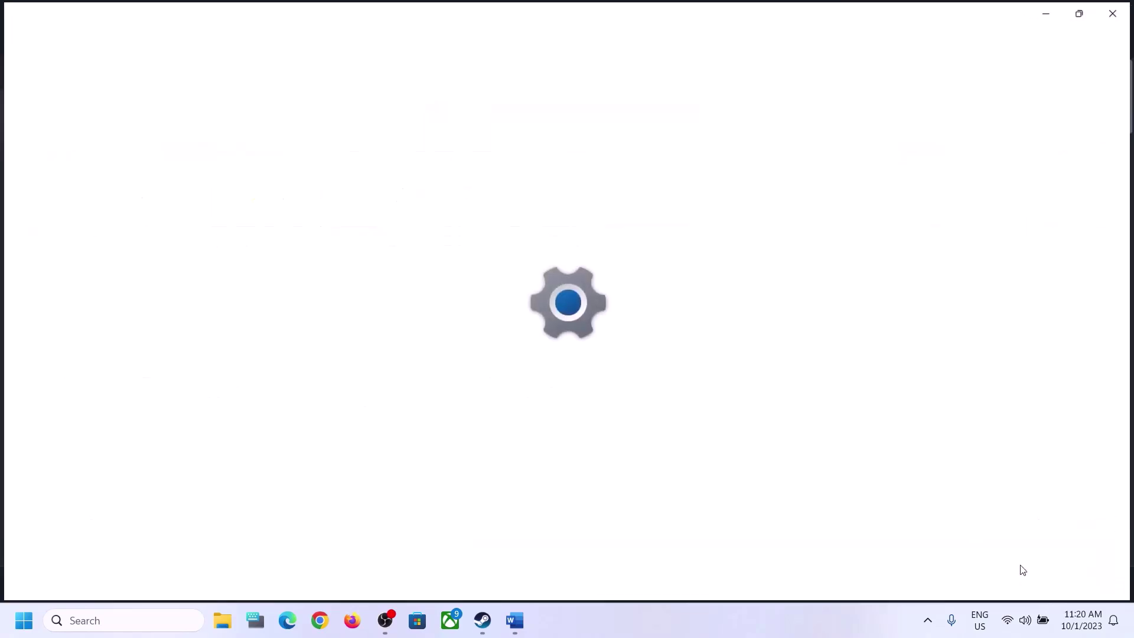
click(1117, 11)
Step: Reopen Control Panel at the Hardware and Sound category, dismissing the Volume Mixer
click(121, 623)
text(control)
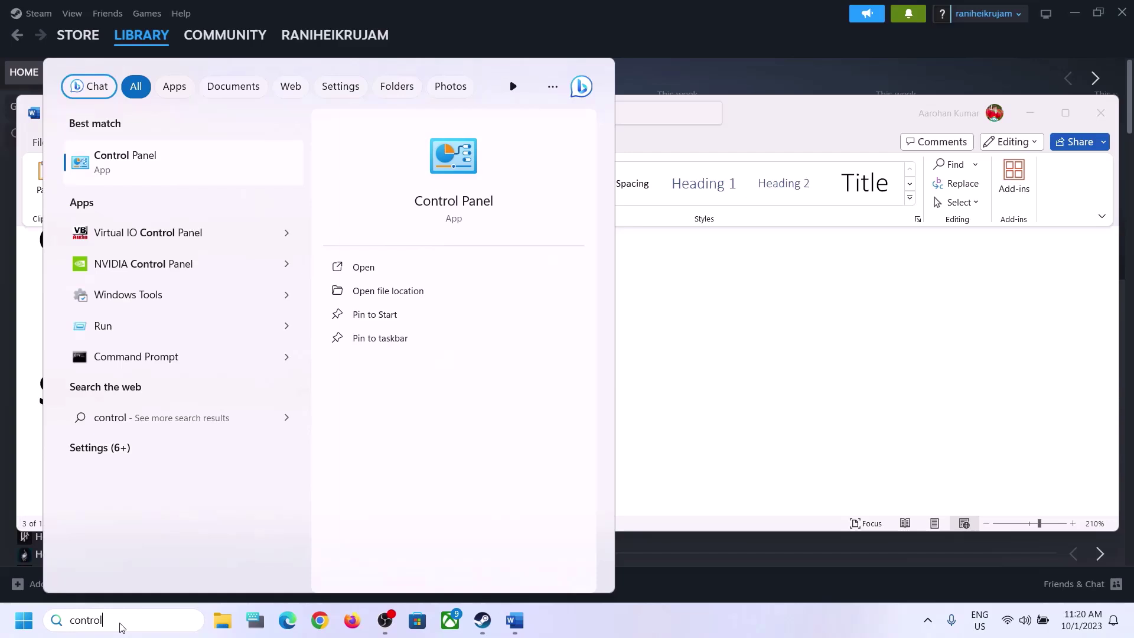
key(Return)
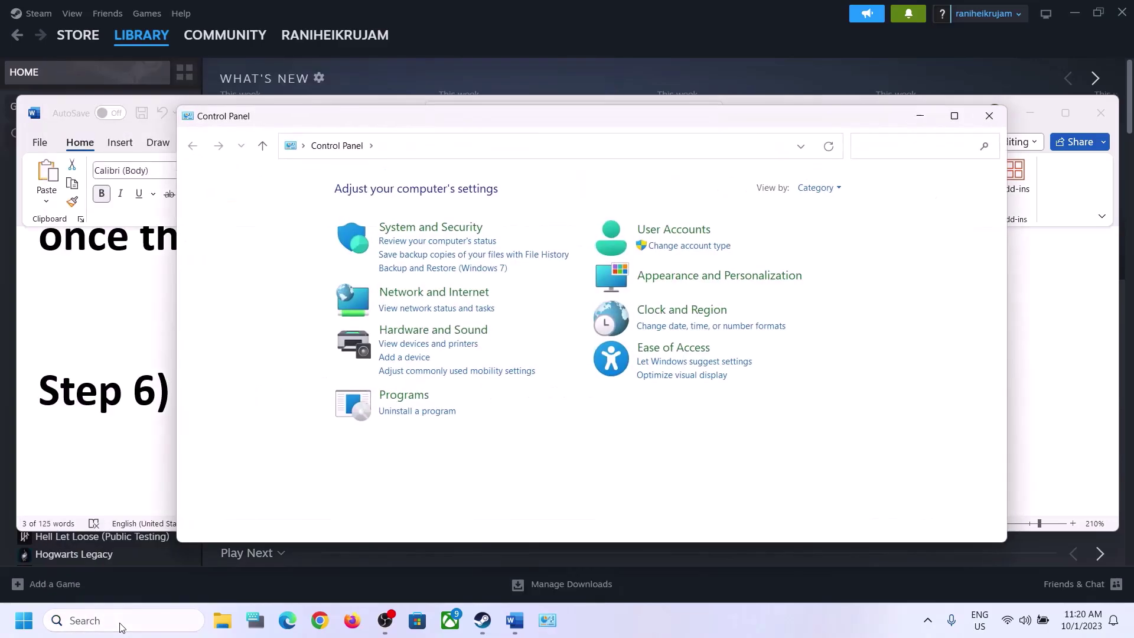
click(434, 330)
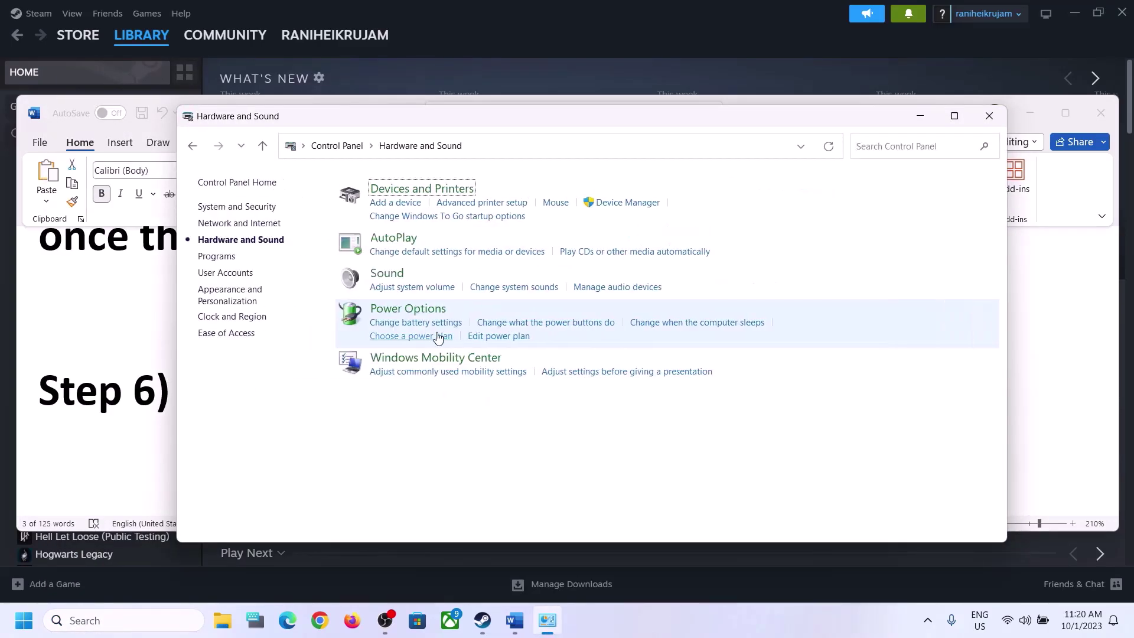
click(393, 286)
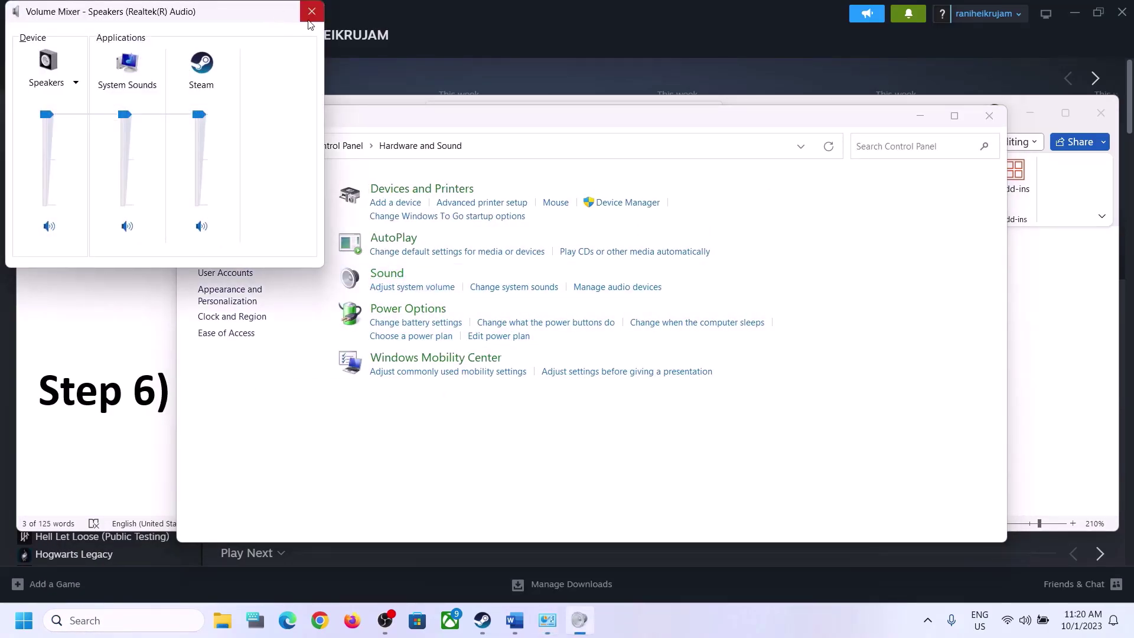
click(312, 9)
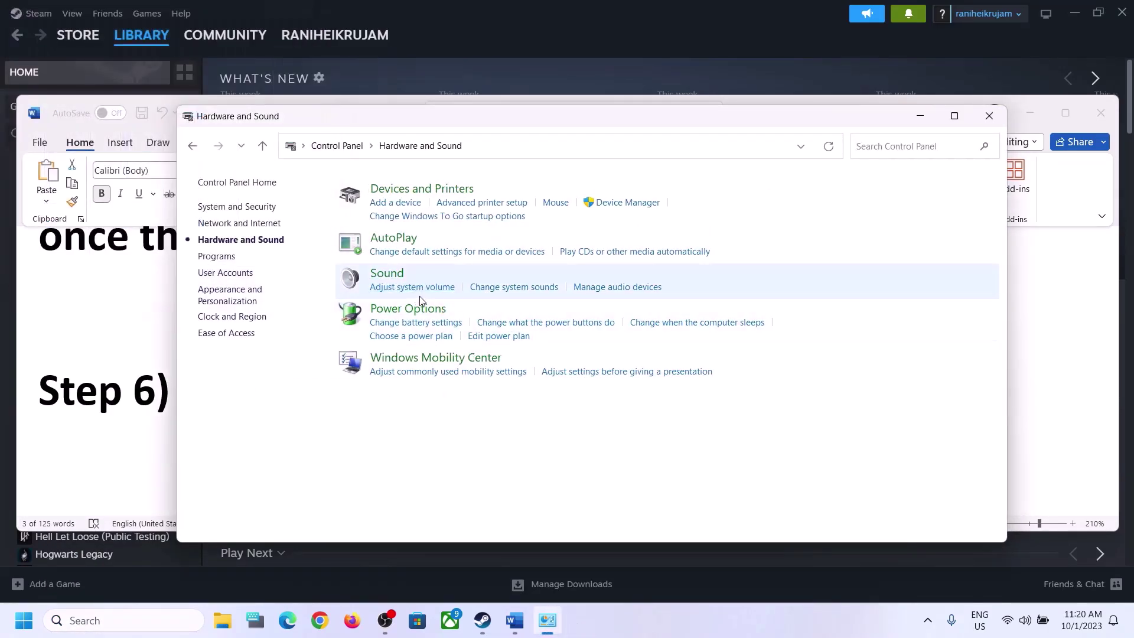
Step: Set the spatial sound format of the default Realtek Speakers to Off in their sound properties and close the Sound settings
click(389, 274)
drag(190, 45, 565, 91)
right_click(490, 249)
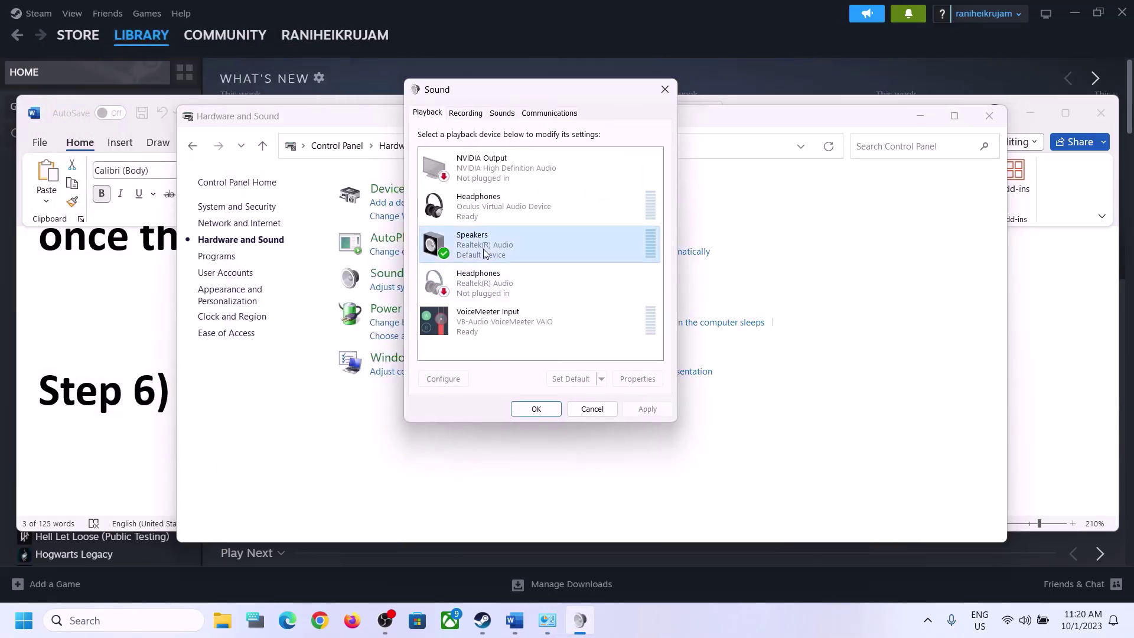
click(538, 363)
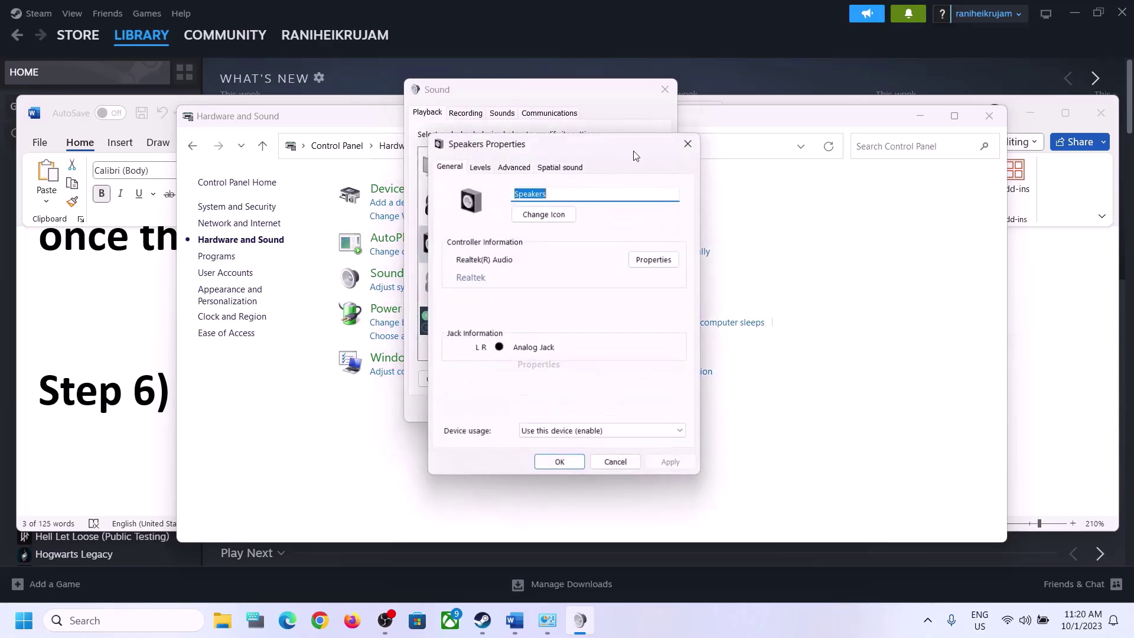
click(560, 170)
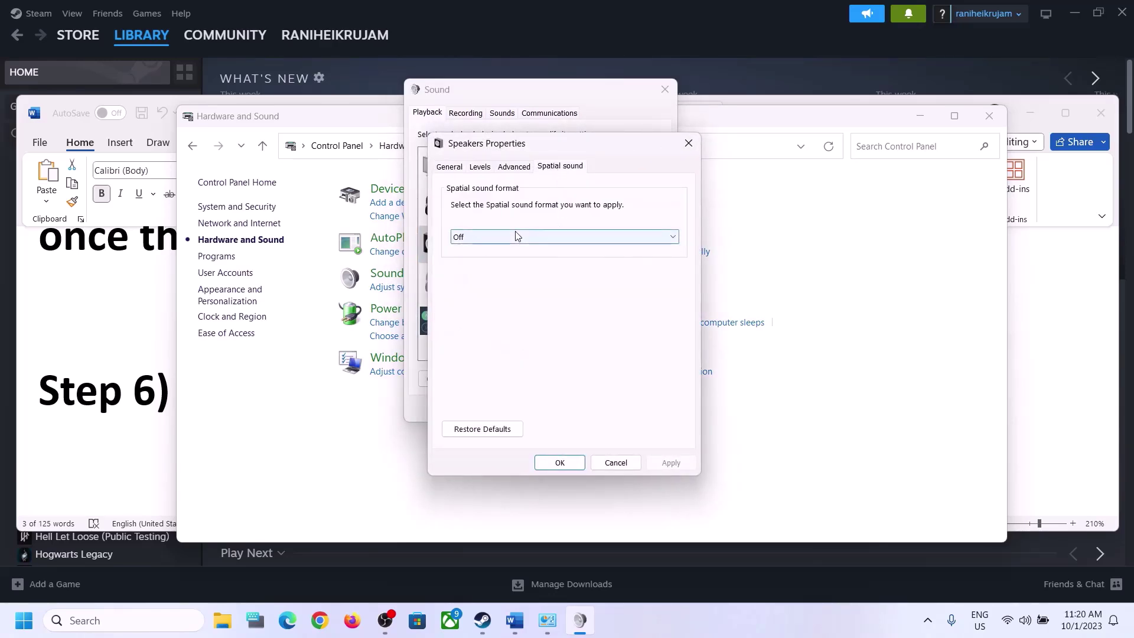
click(516, 236)
click(473, 252)
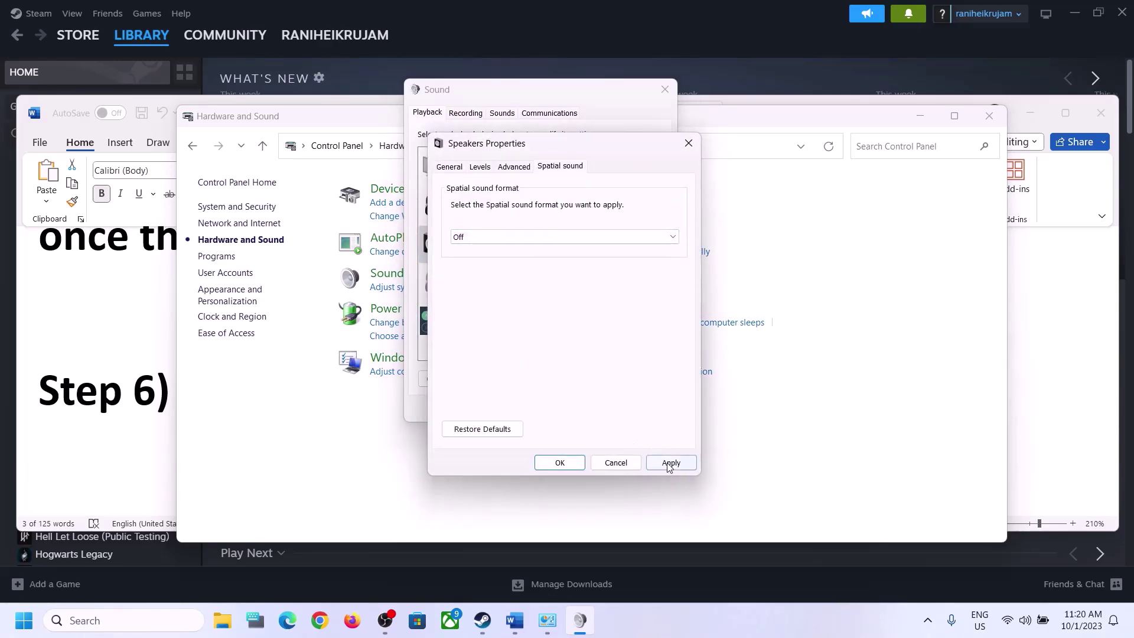
click(569, 463)
click(666, 91)
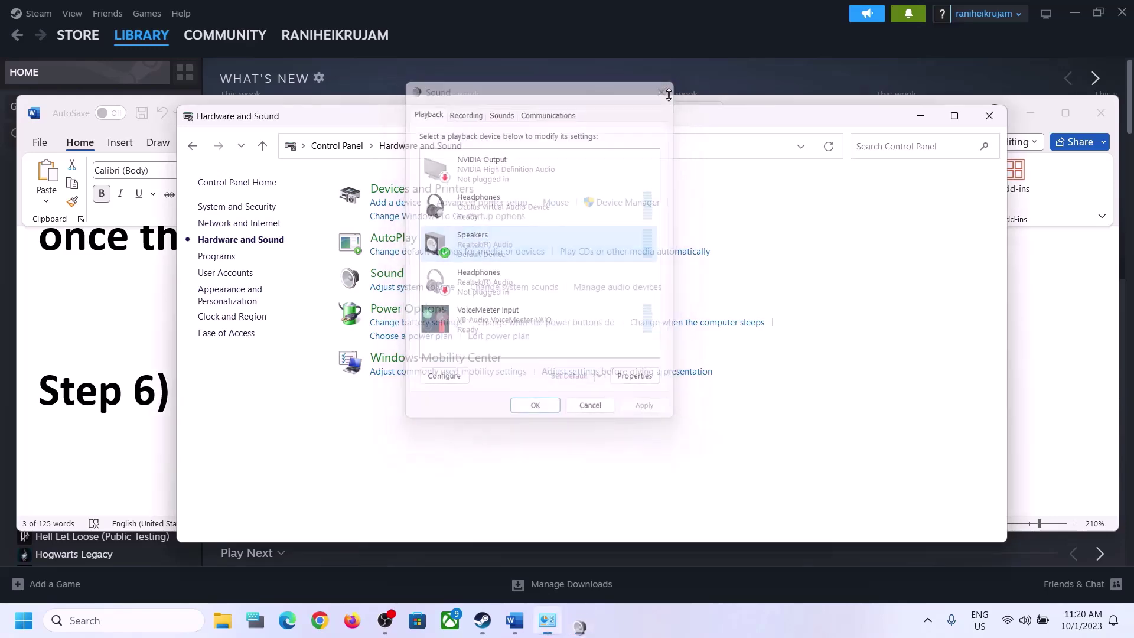
Step: Return to the Word notes and highlight "Oculus/voicemeeter" and the recording and playback phrase in Step 7
click(116, 370)
scroll(431, 403, down, 5)
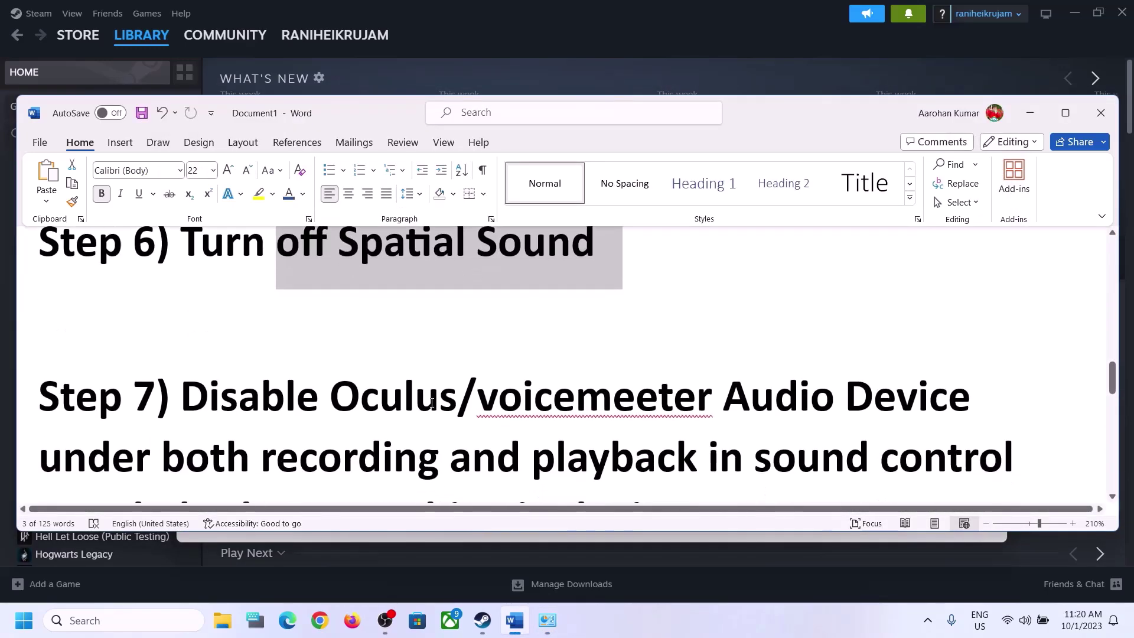
scroll(431, 403, up, 1)
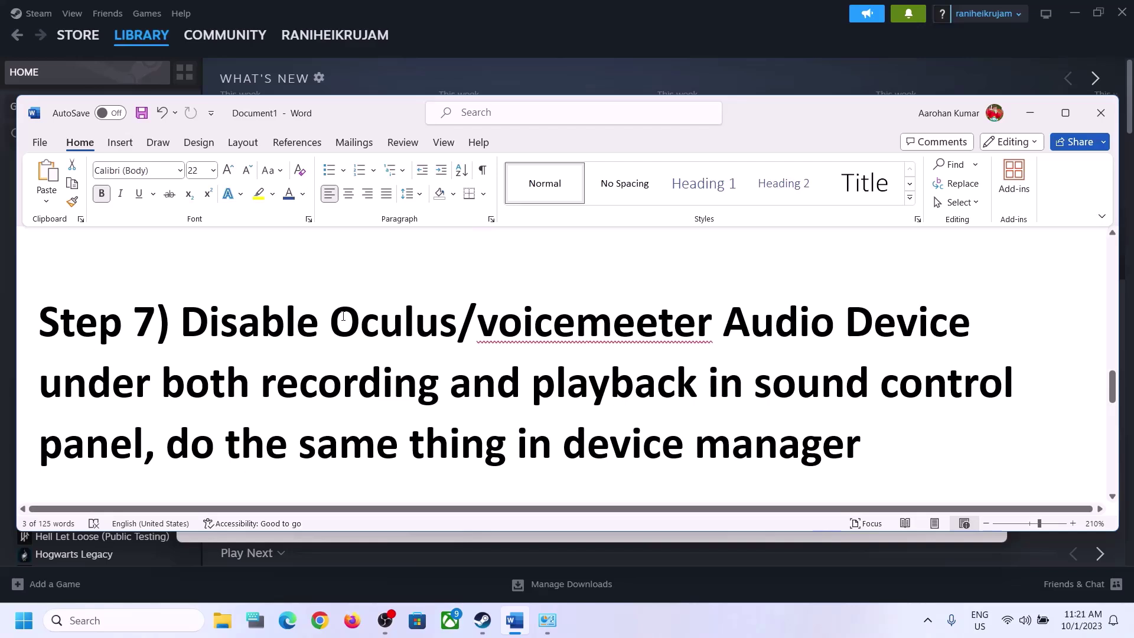
drag(333, 314, 714, 322)
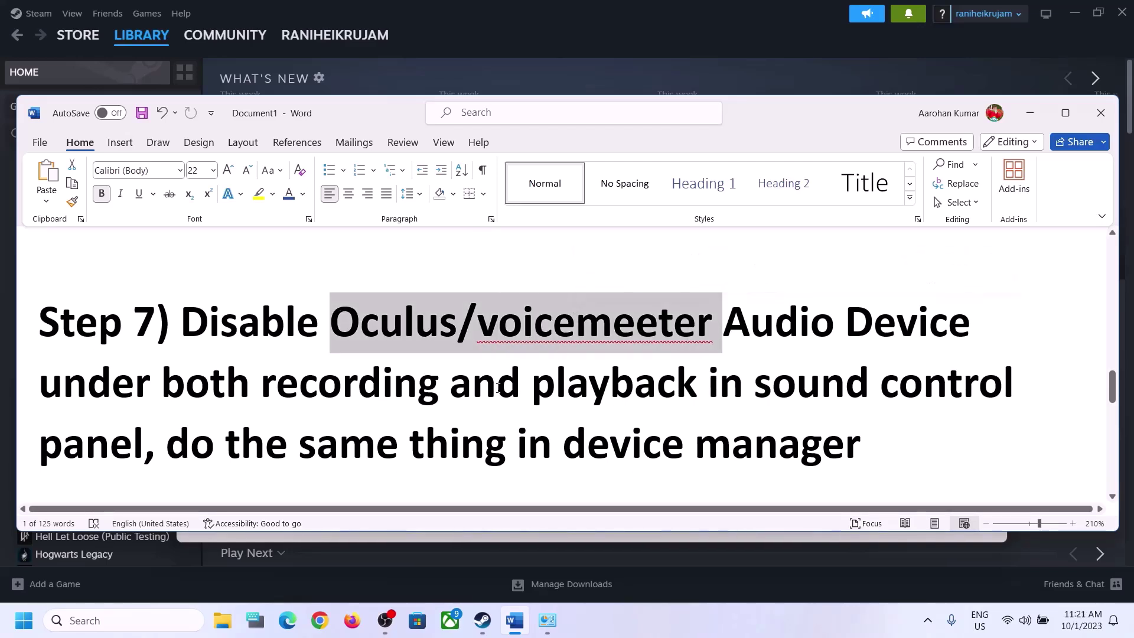
click(394, 381)
drag(651, 386, 656, 387)
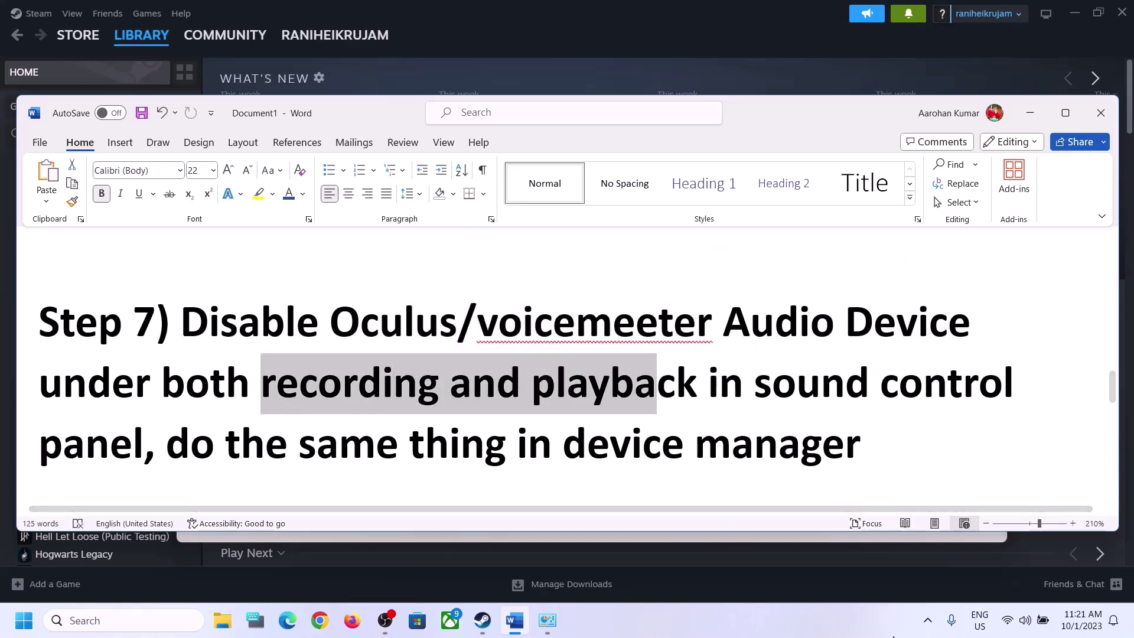
Step: Search Windows for "control", open Control Panel, and bring up the Sound playback devices from Hardware and Sound
click(142, 624)
text(c)
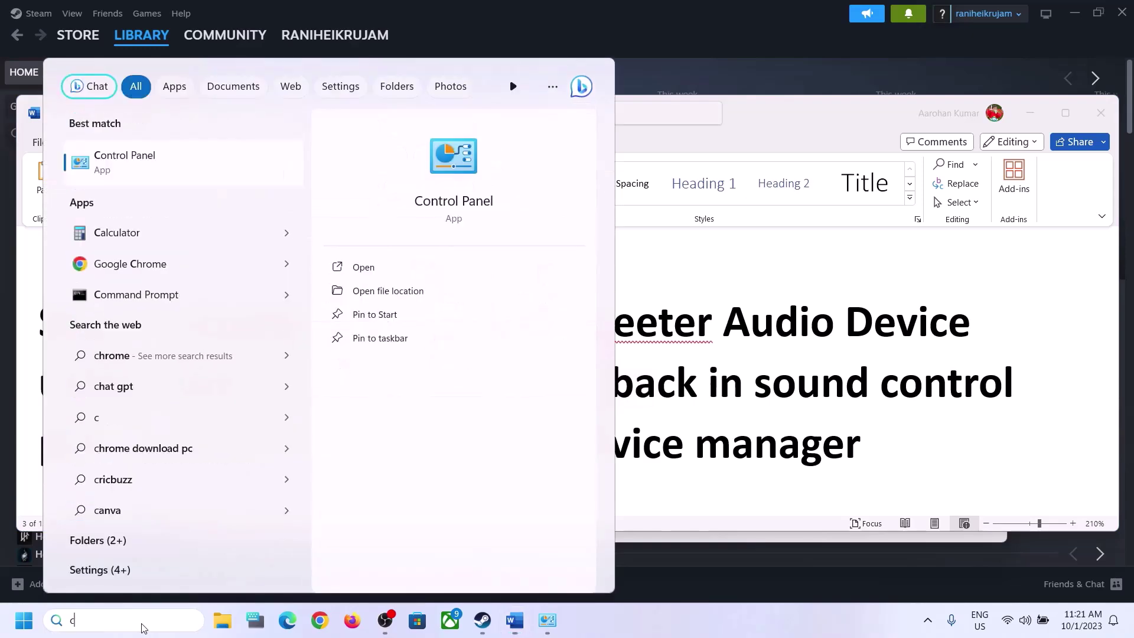
text(ontrol)
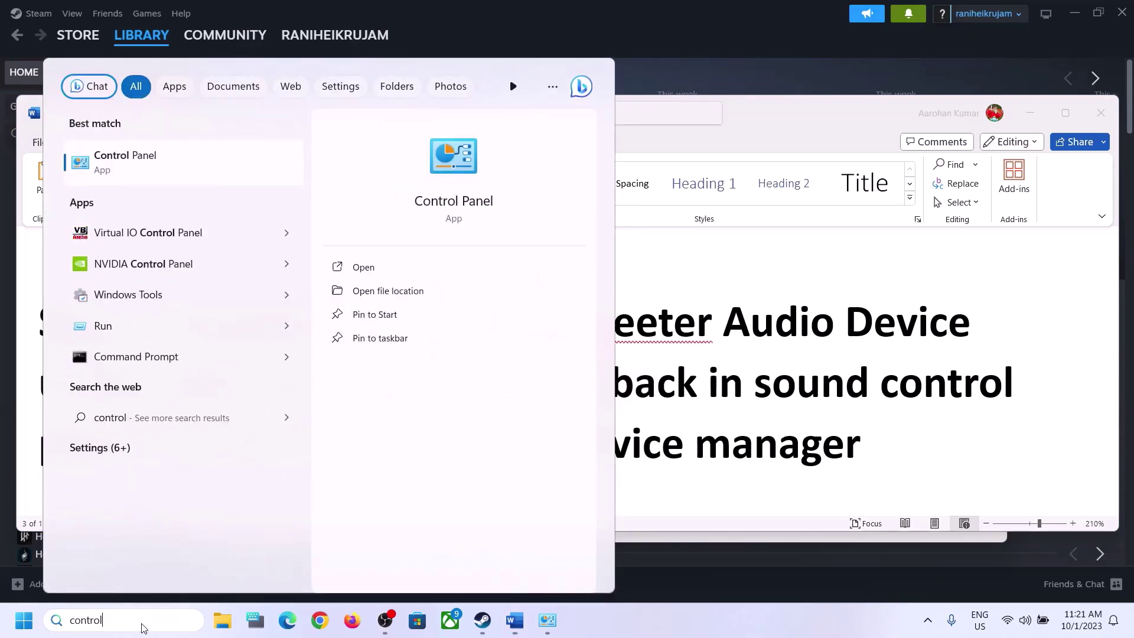
click(145, 166)
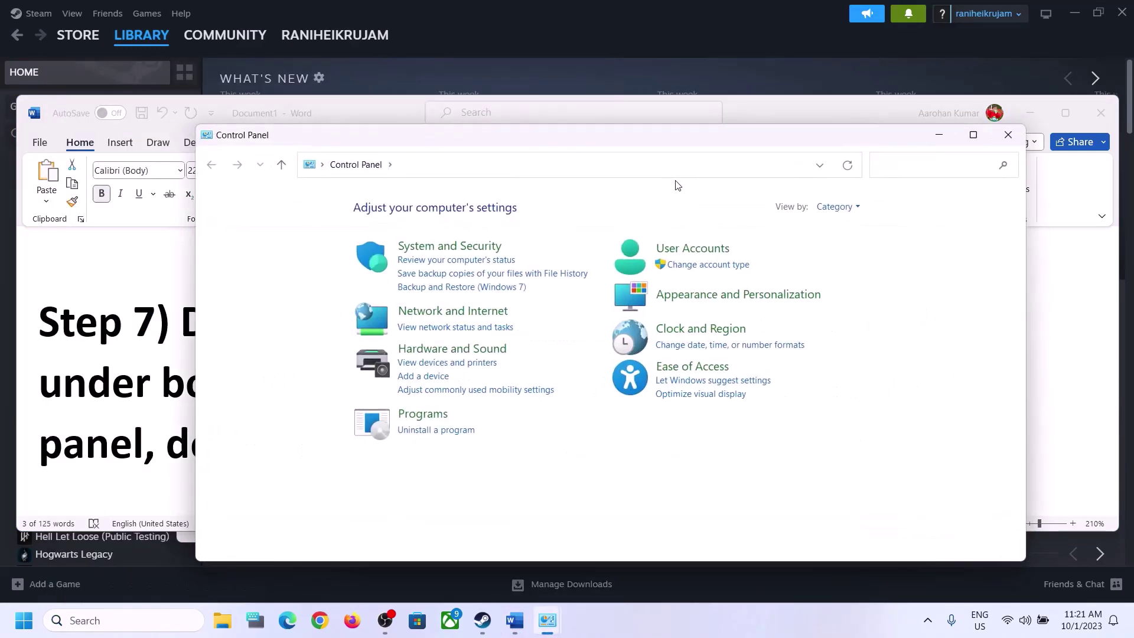
click(455, 349)
click(402, 292)
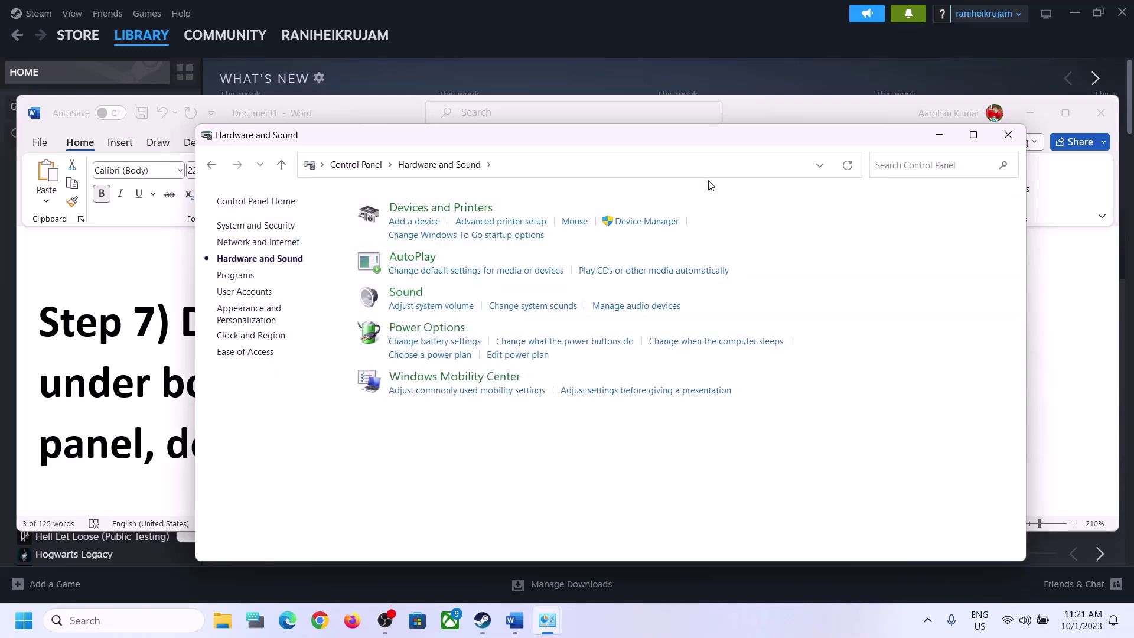
drag(272, 60, 684, 118)
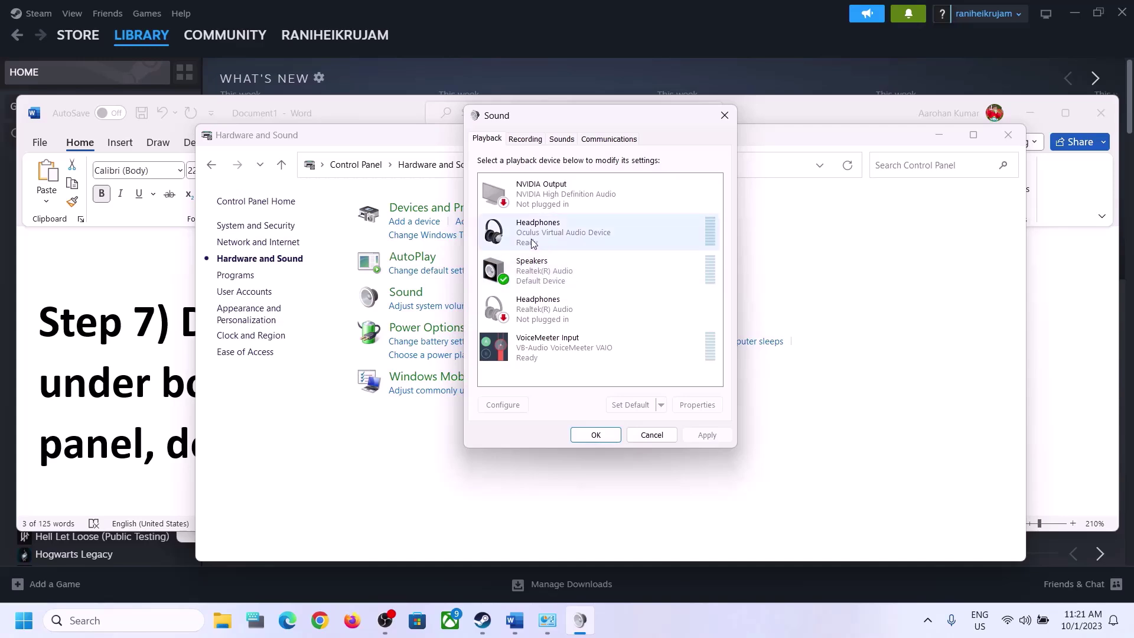
Step: Disable the Oculus Virtual Audio Device headphones and the Realtek headphones among the playback devices
click(561, 237)
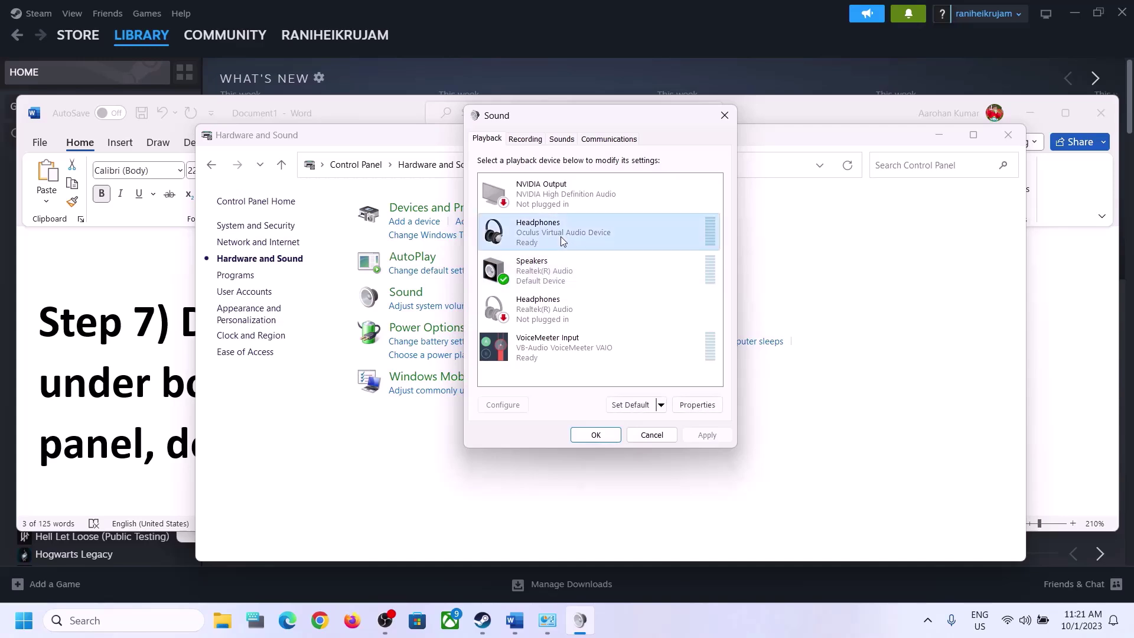
right_click(560, 237)
click(599, 265)
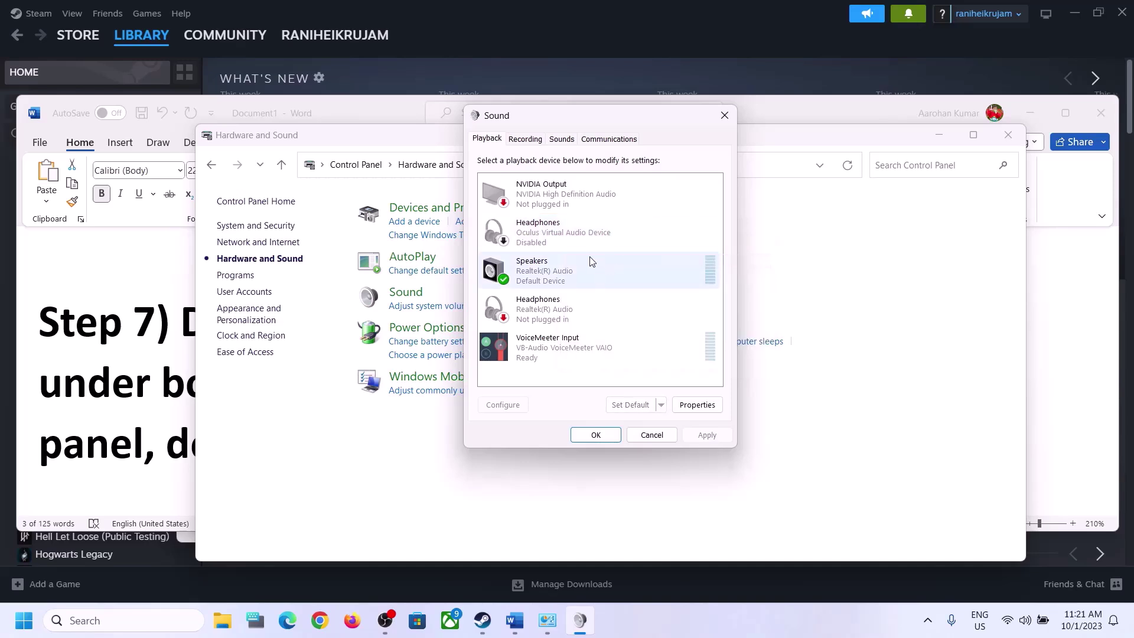
click(548, 322)
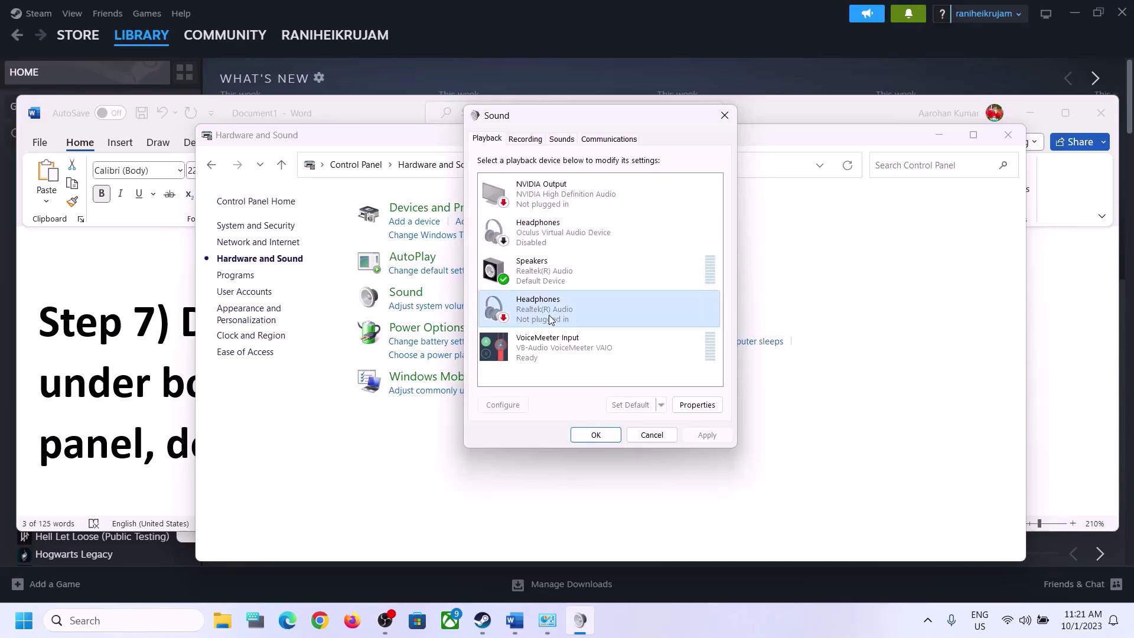
right_click(548, 314)
click(595, 337)
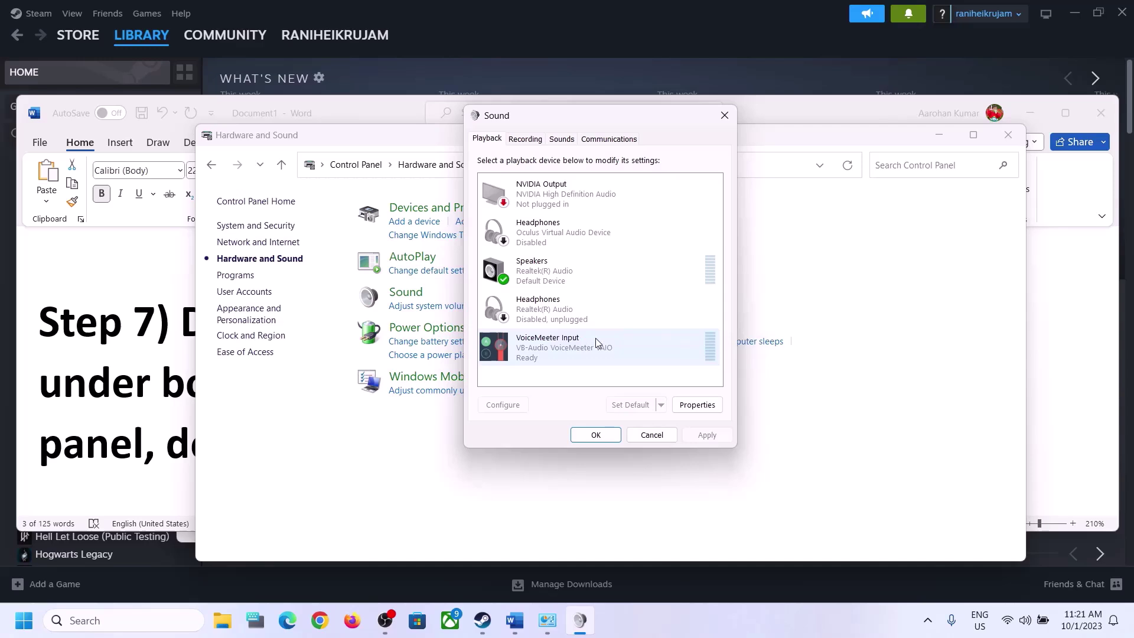
Step: Disable the VoiceMeeter Input and NVIDIA Output playback devices
click(543, 352)
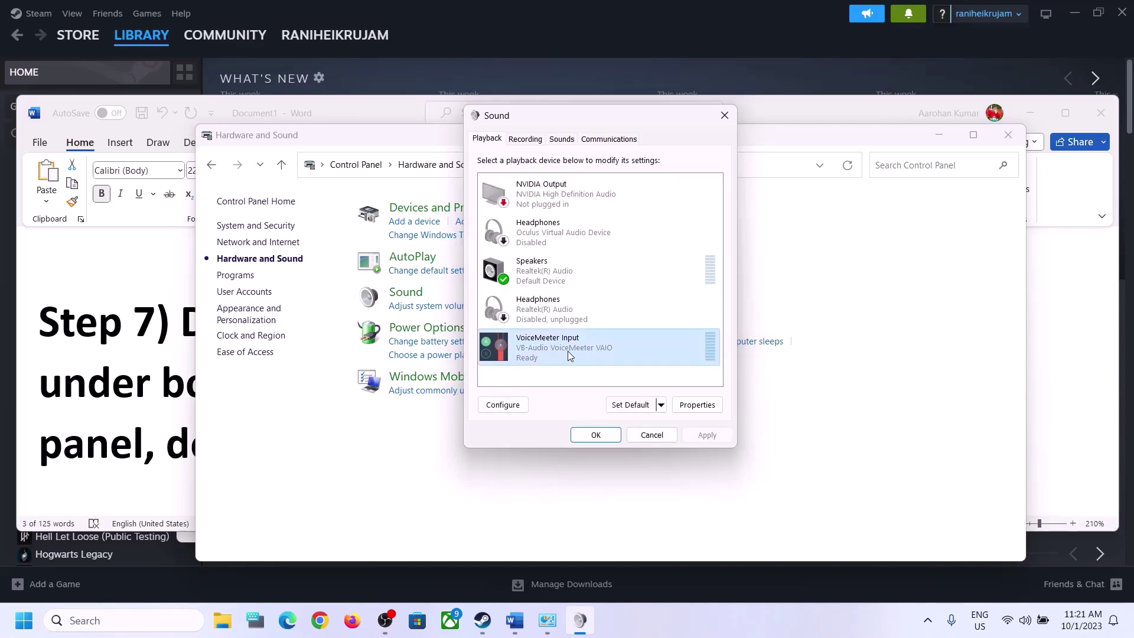
right_click(568, 351)
click(611, 392)
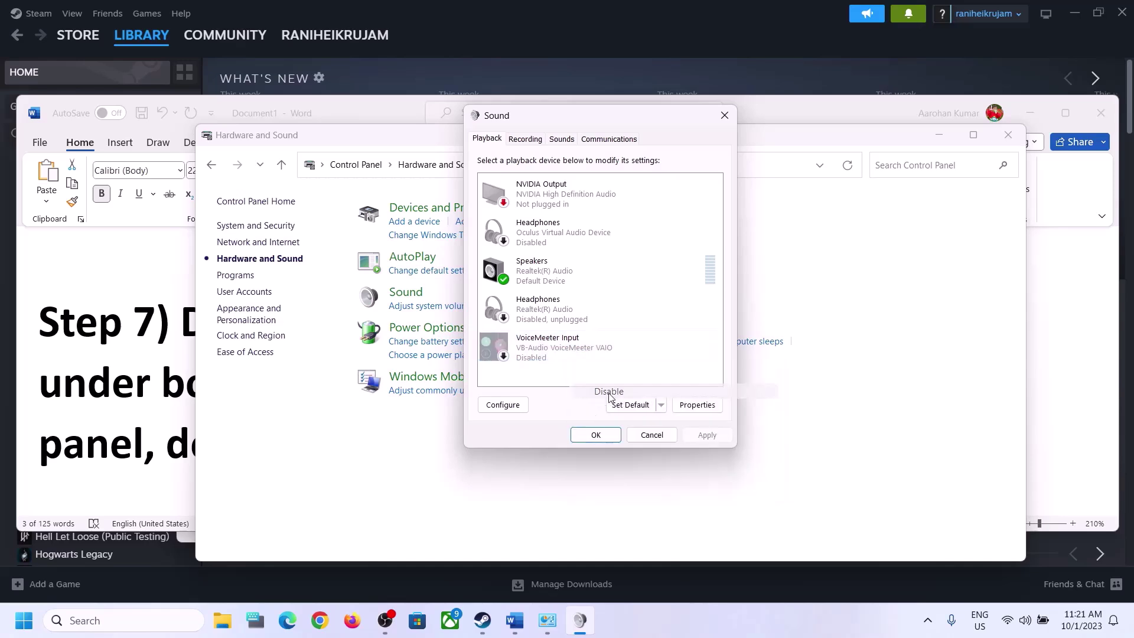
click(540, 278)
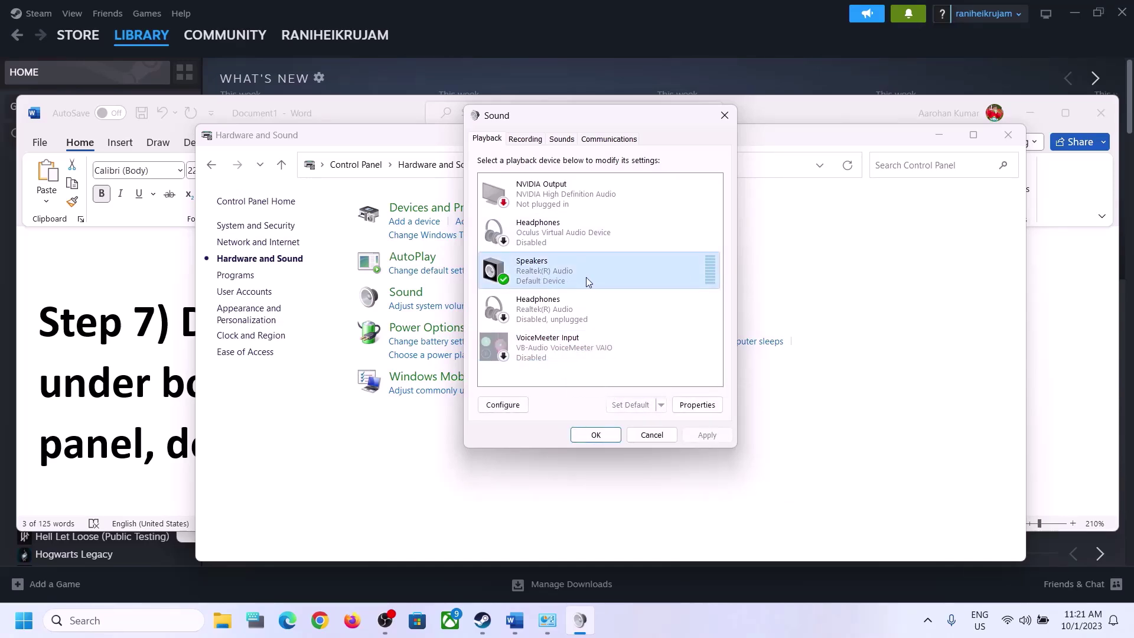
click(561, 196)
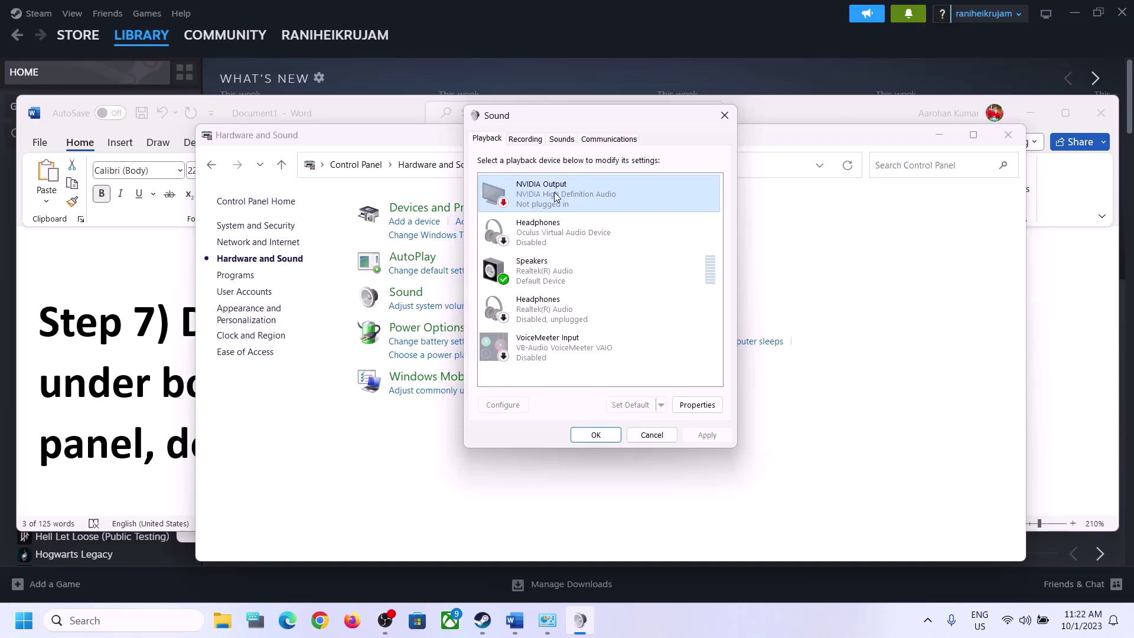
right_click(555, 196)
click(591, 218)
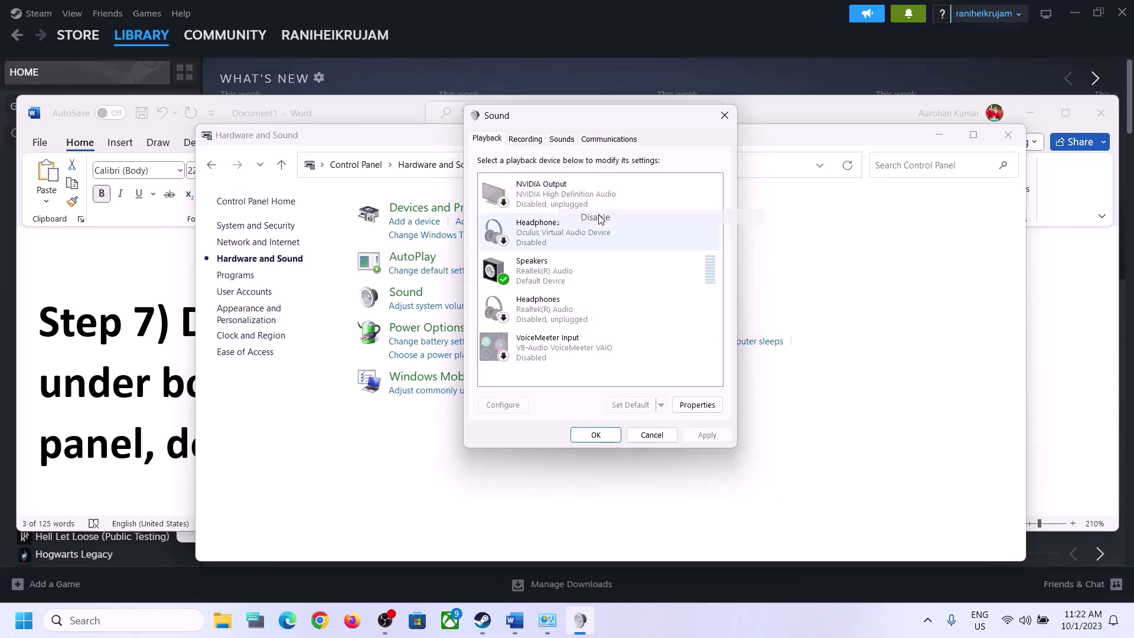
Step: View the available options for the default Realtek Speakers without choosing any, and close the Sound settings
click(531, 285)
right_click(551, 275)
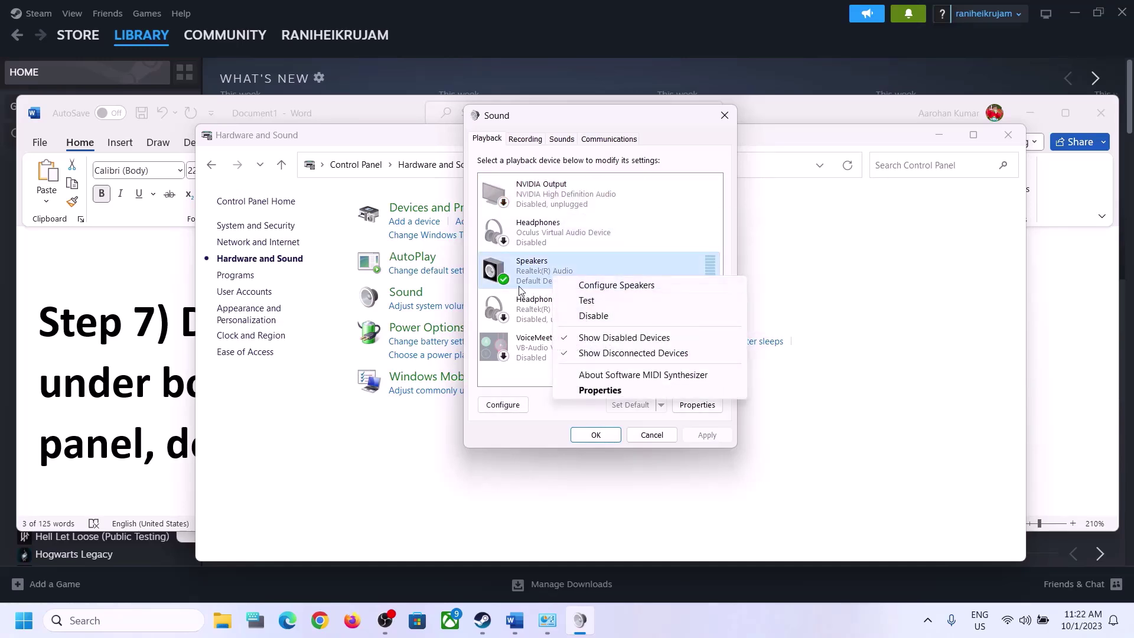
click(515, 276)
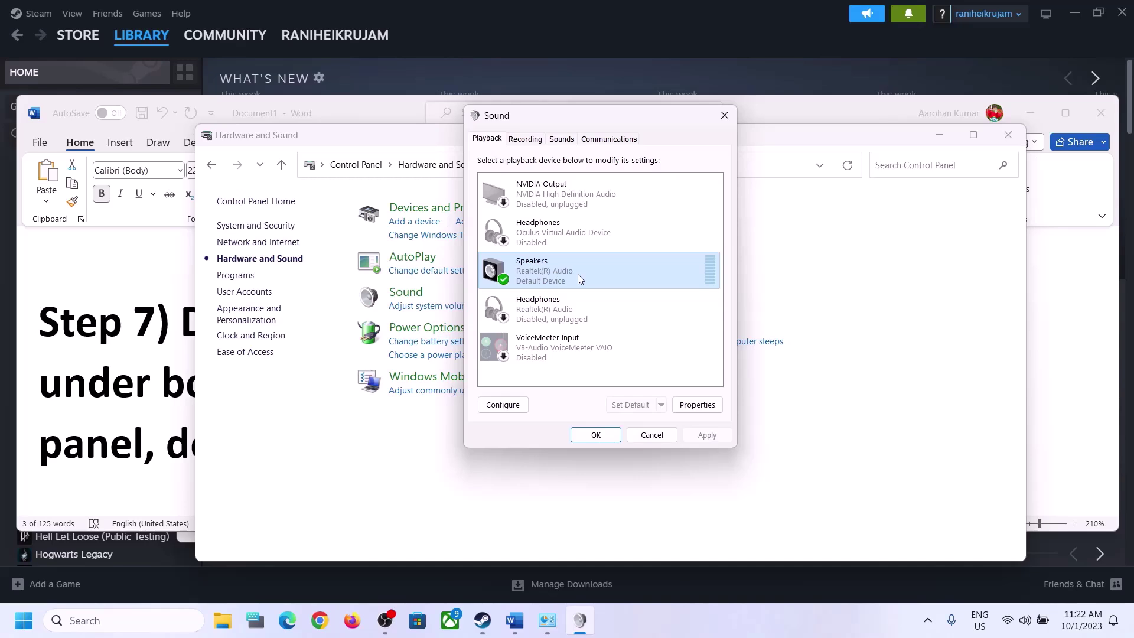
click(724, 115)
Step: Open Device Manager and expand the Sound, video and game controllers category
right_click(23, 620)
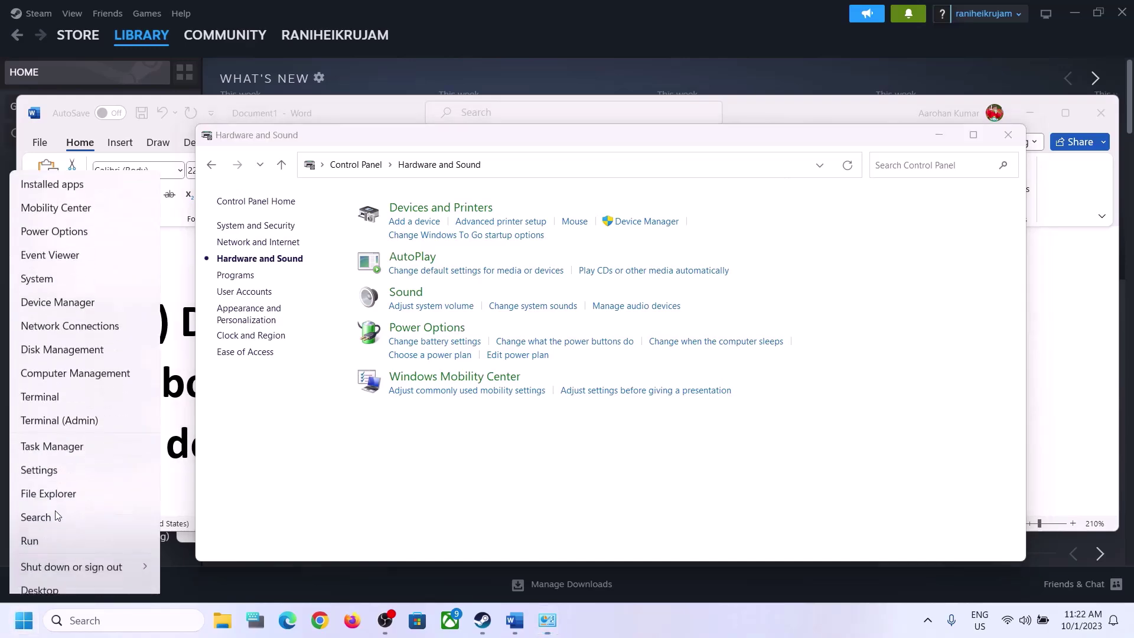
click(66, 293)
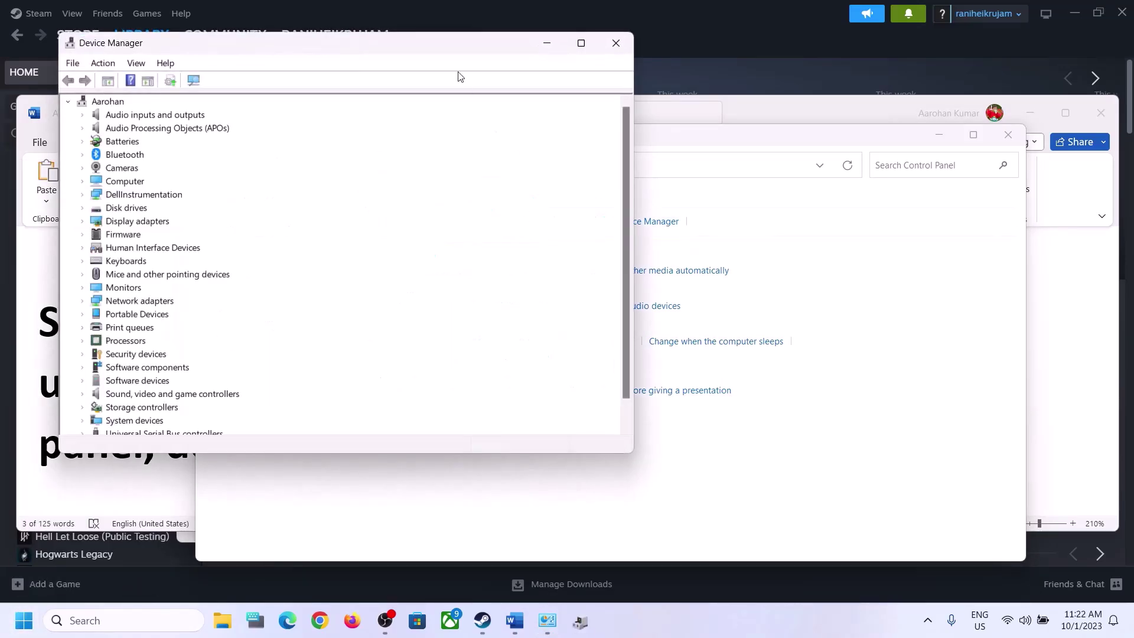
drag(452, 51, 785, 101)
scroll(593, 366, down, 1)
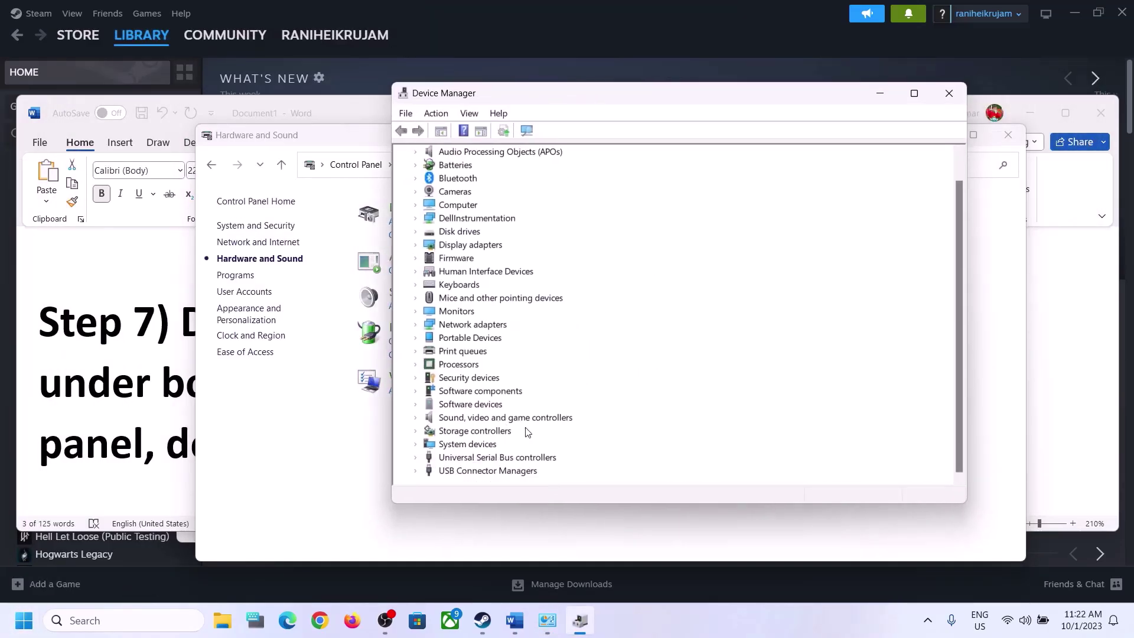
click(505, 422)
click(415, 418)
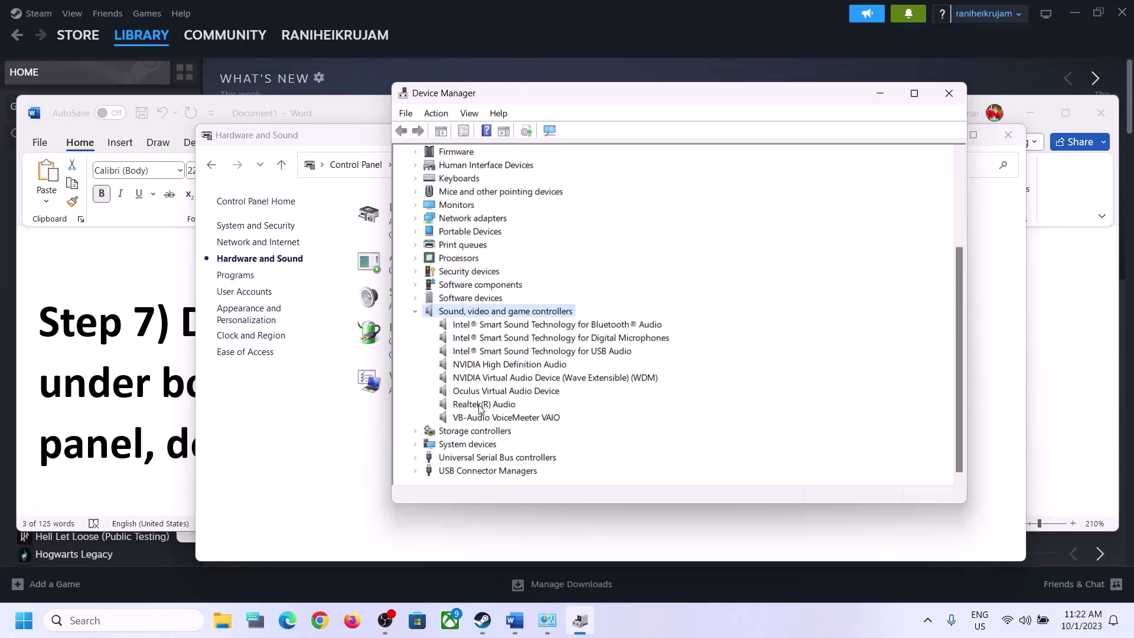
Step: Disable the VB-Audio VoiceMeeter VAIO device in Device Manager and confirm the disabling
click(479, 405)
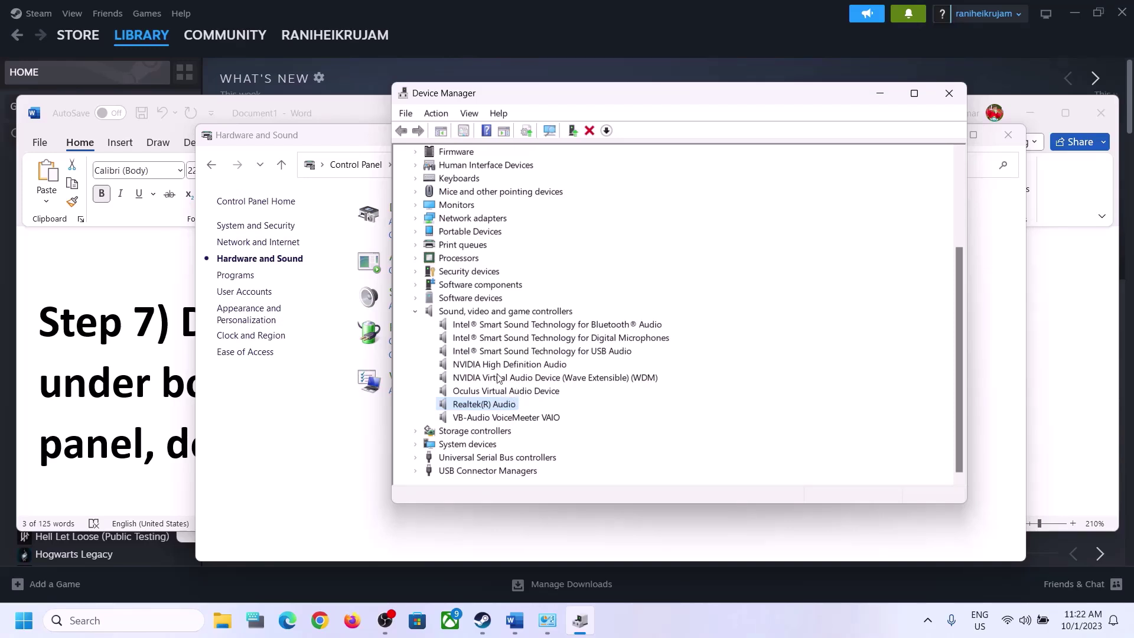
click(492, 418)
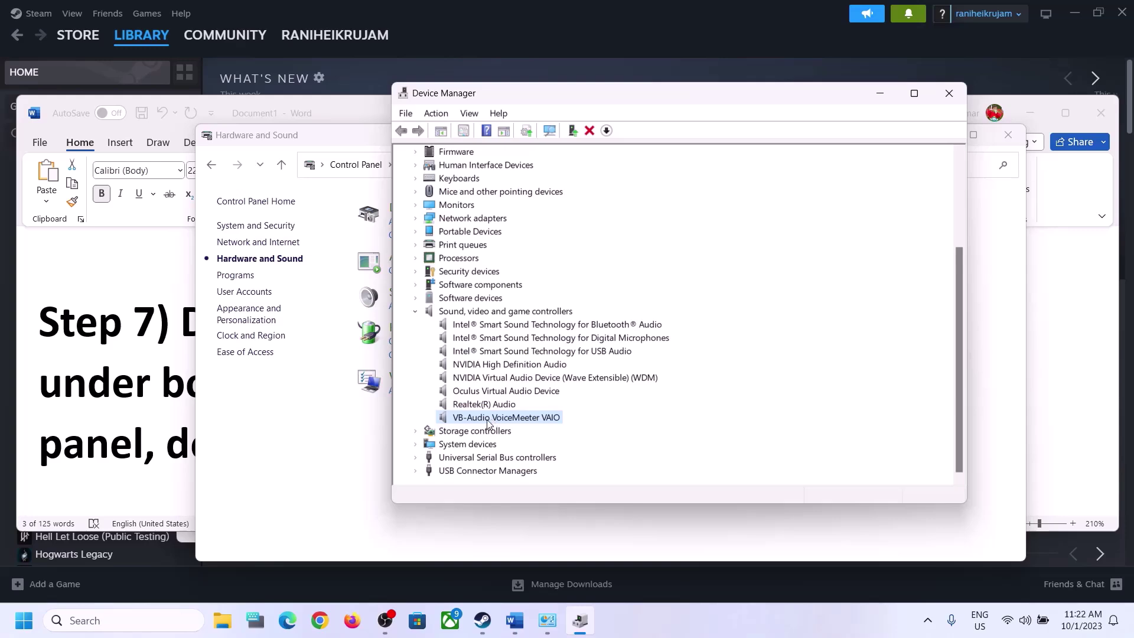
right_click(522, 425)
click(590, 451)
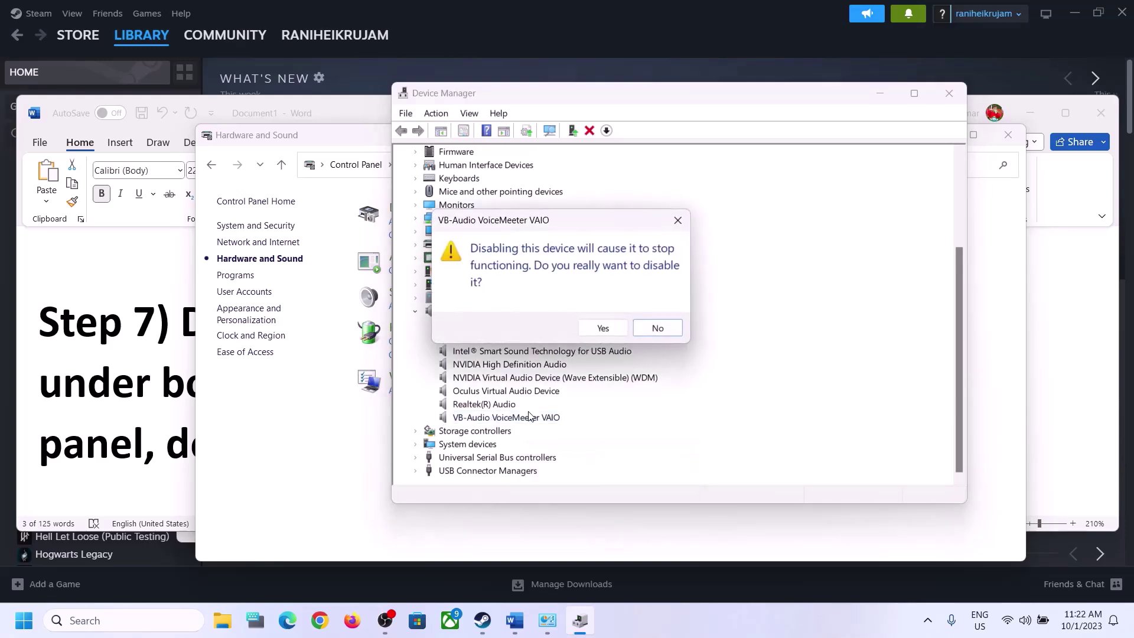
click(581, 331)
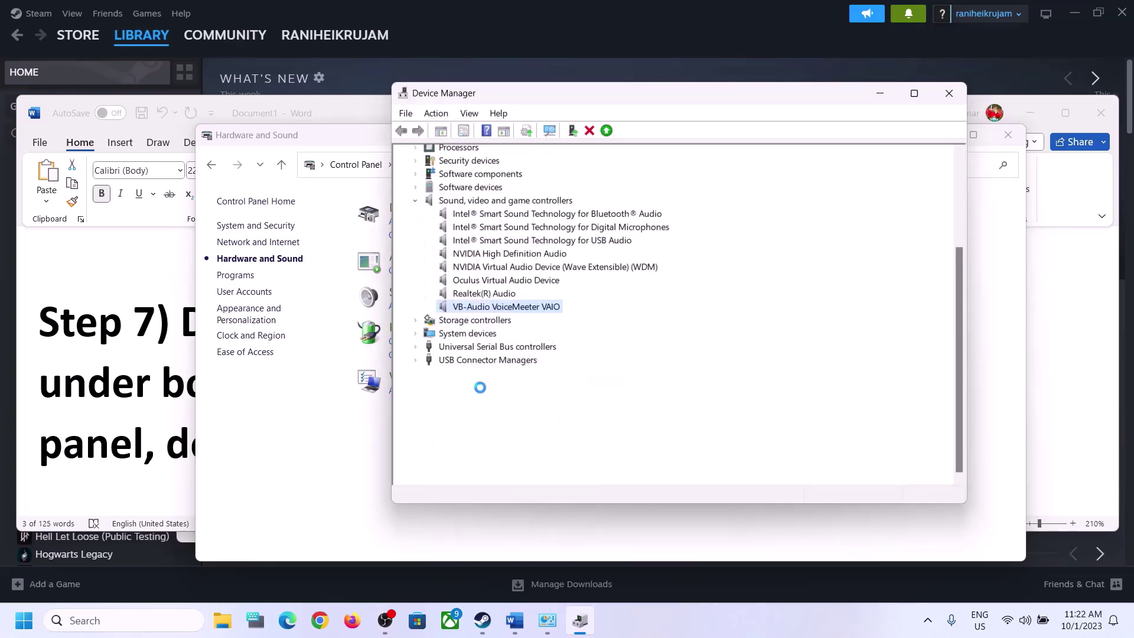
Step: Disable the Oculus Virtual Audio Device in Device Manager and confirm the disabling
click(493, 448)
right_click(493, 449)
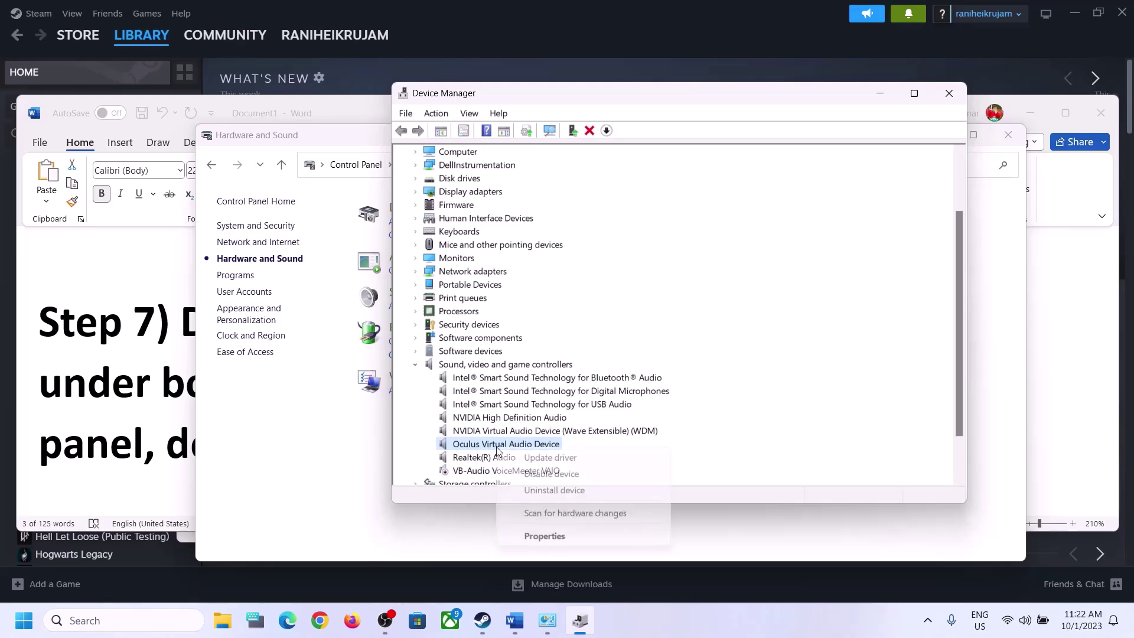
click(550, 474)
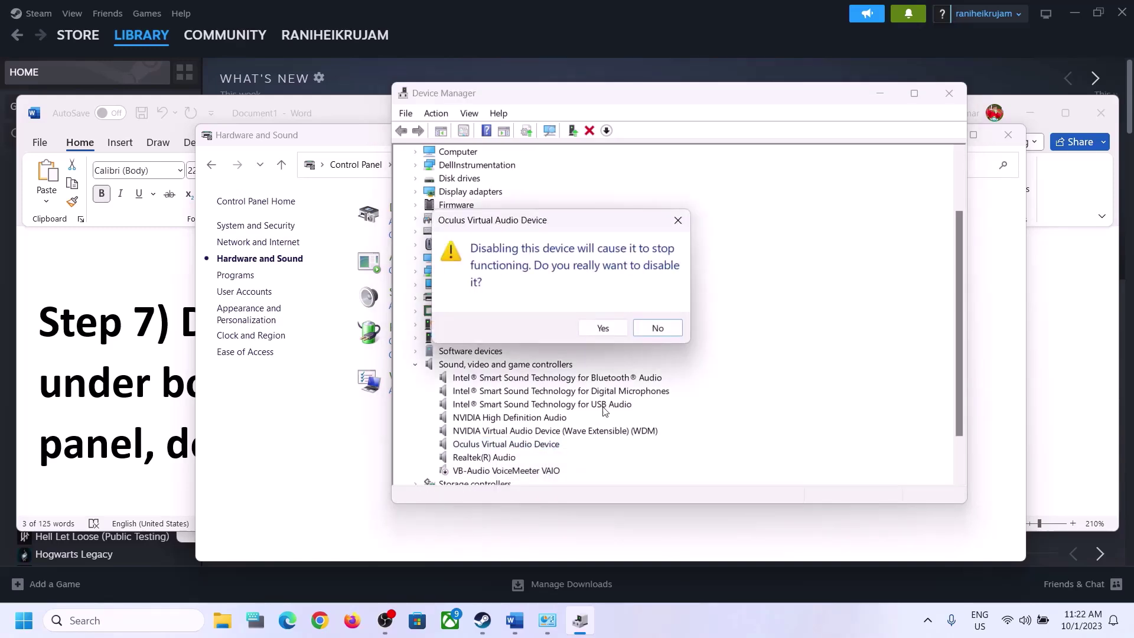
click(593, 330)
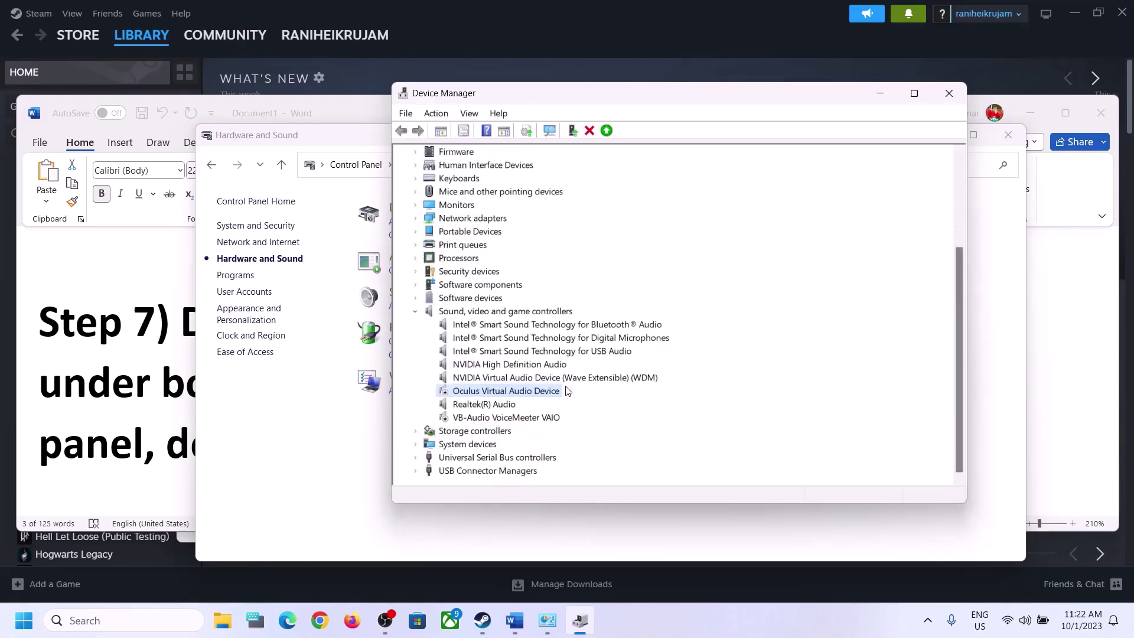
Step: Disable the NVIDIA Virtual Audio Device (Wave Extensible) (WDM) and confirm the disabling
click(506, 378)
right_click(505, 379)
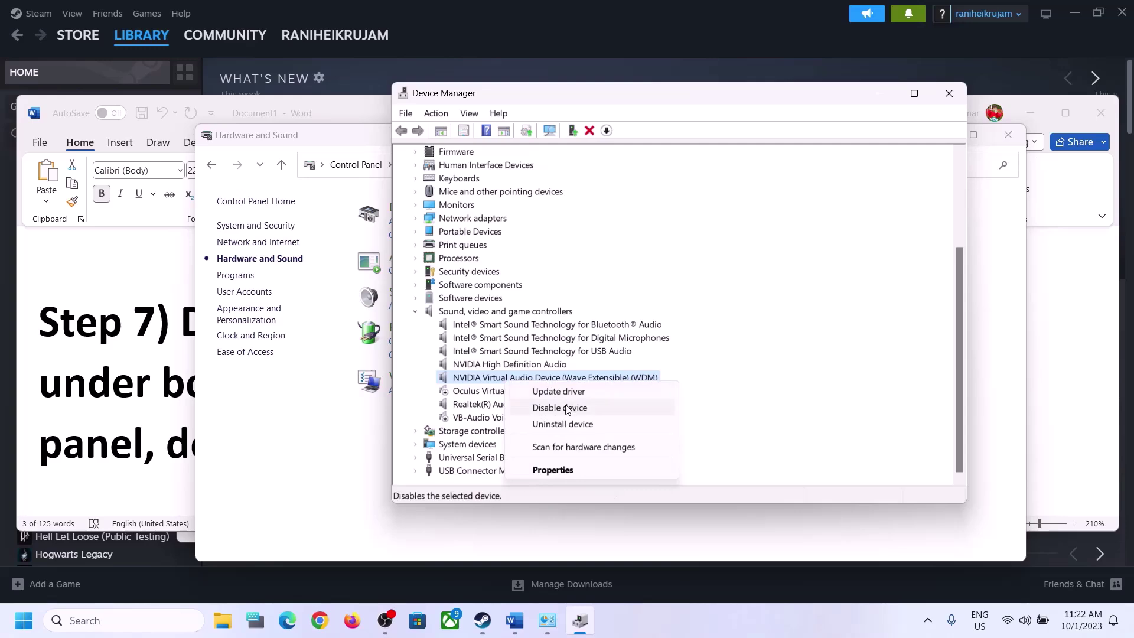
click(570, 406)
click(603, 329)
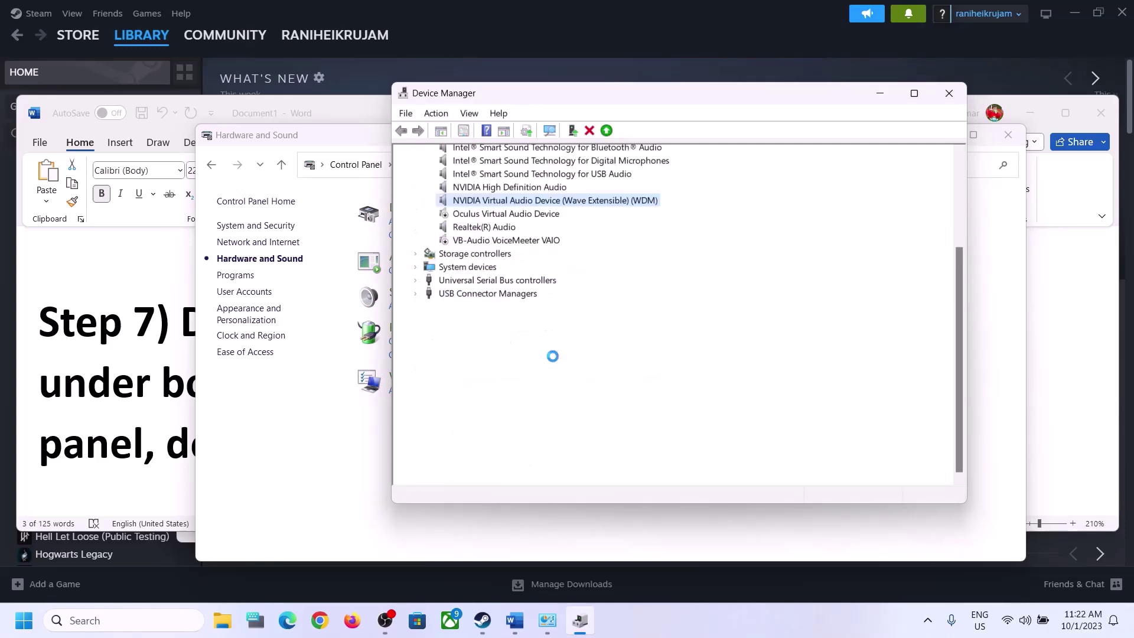
Step: Disable the NVIDIA High Definition Audio device with confirmation, leave Realtek(R) Audio enabled, and close Device Manager
click(488, 457)
right_click(488, 457)
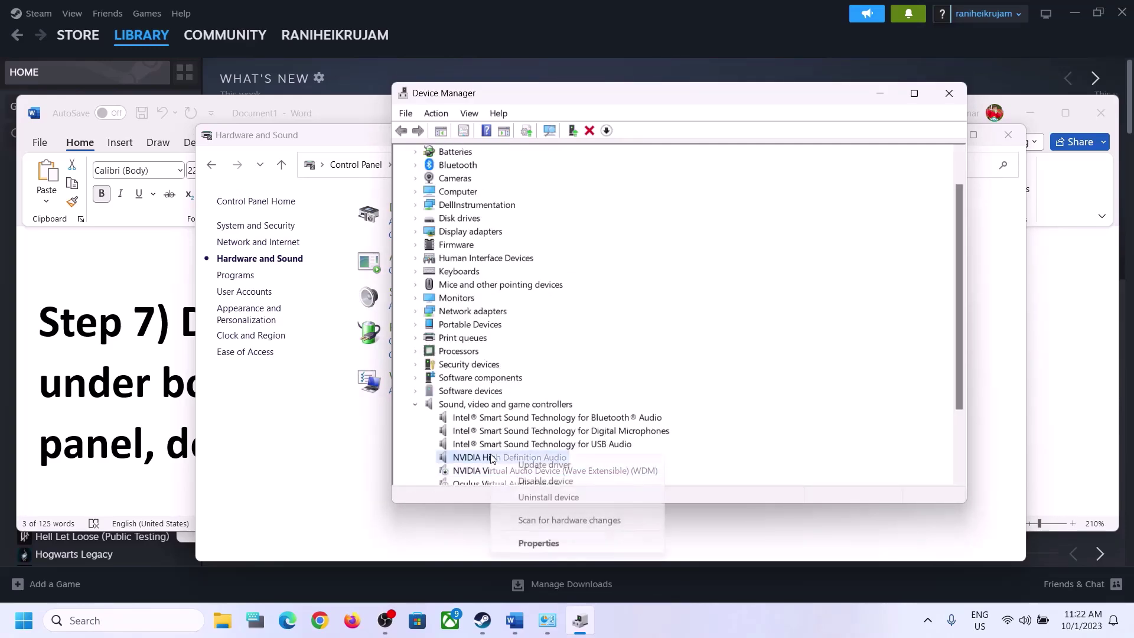
click(550, 481)
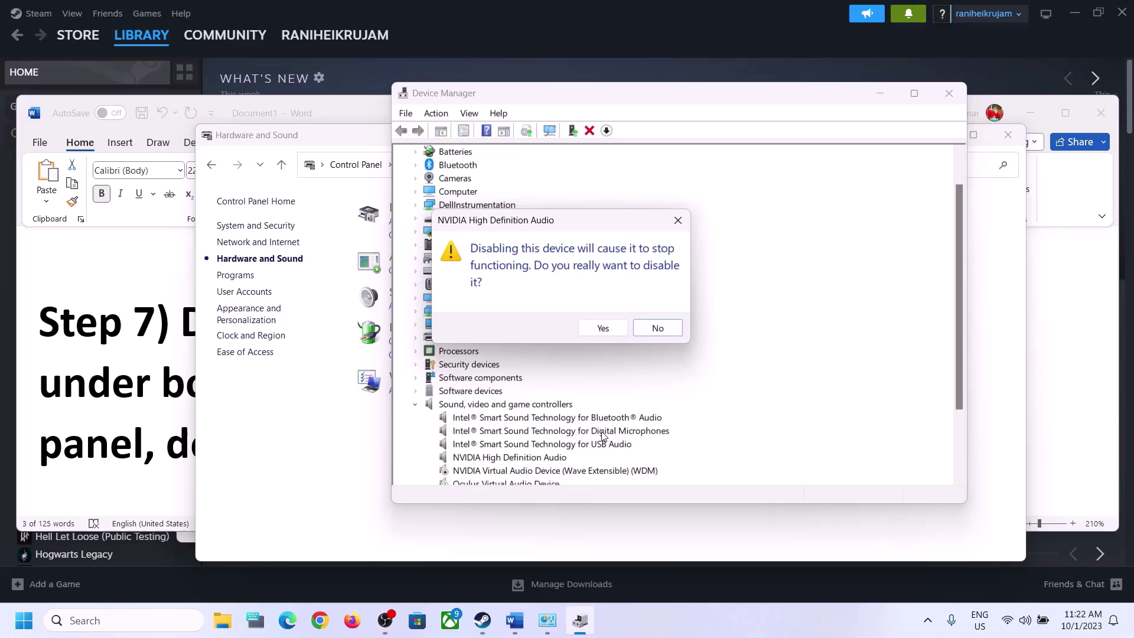
click(610, 332)
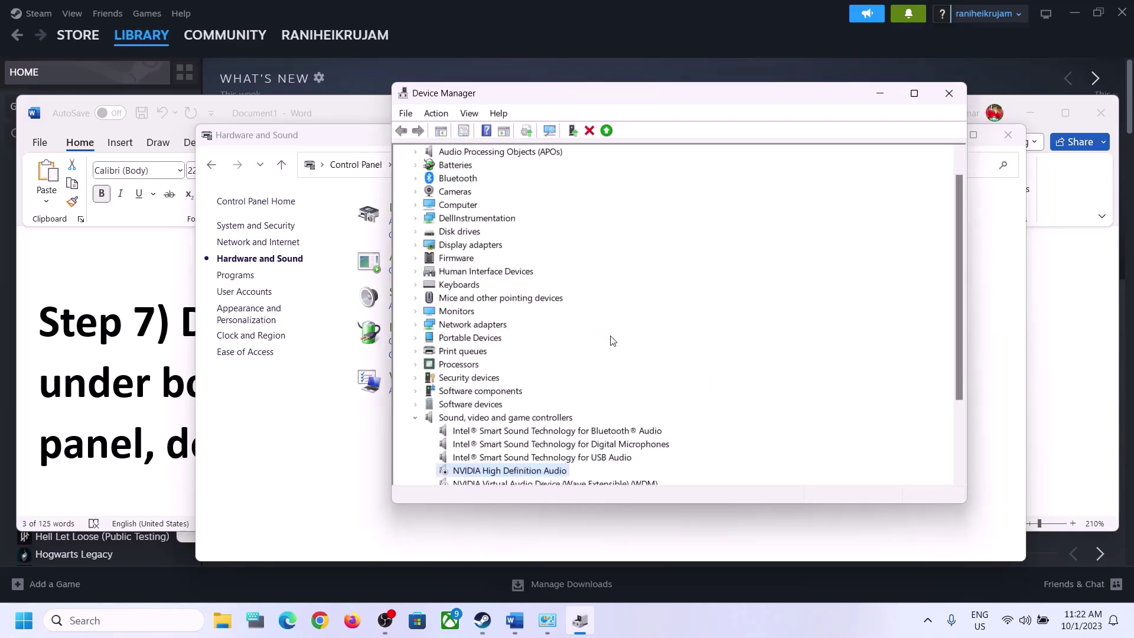
scroll(611, 354, down, 3)
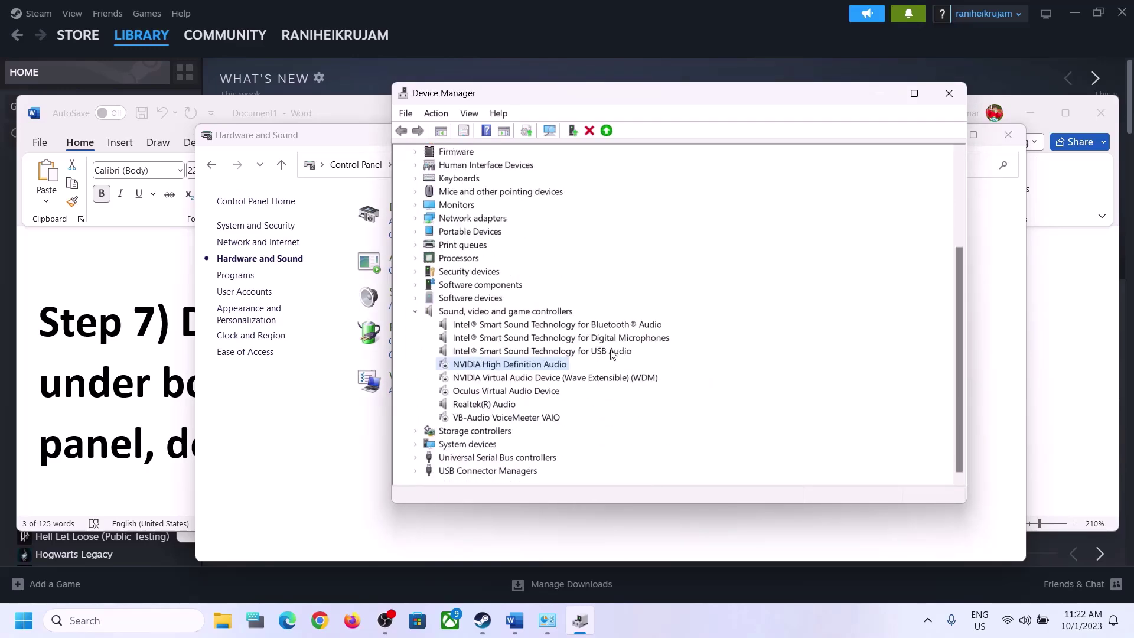
click(475, 405)
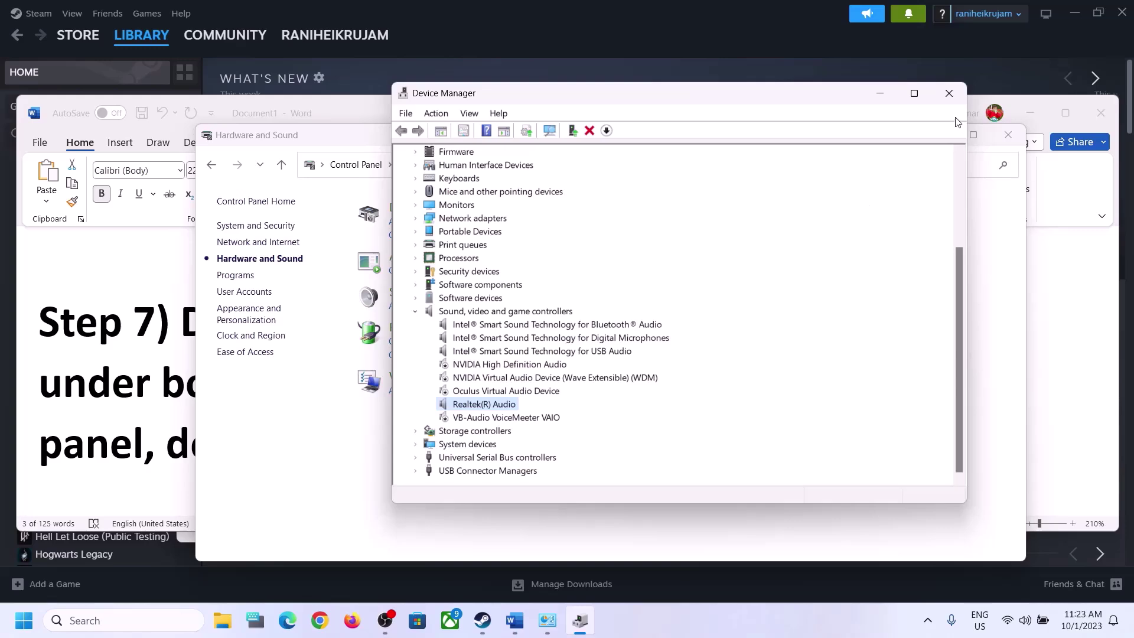
click(949, 93)
Step: Switch to the Word instructions, go to Step 8 on Handsfree Telephony, and copy its shell:::{A8A91A66-3A7D-4424-8D24-04E180695C7A} command
click(95, 396)
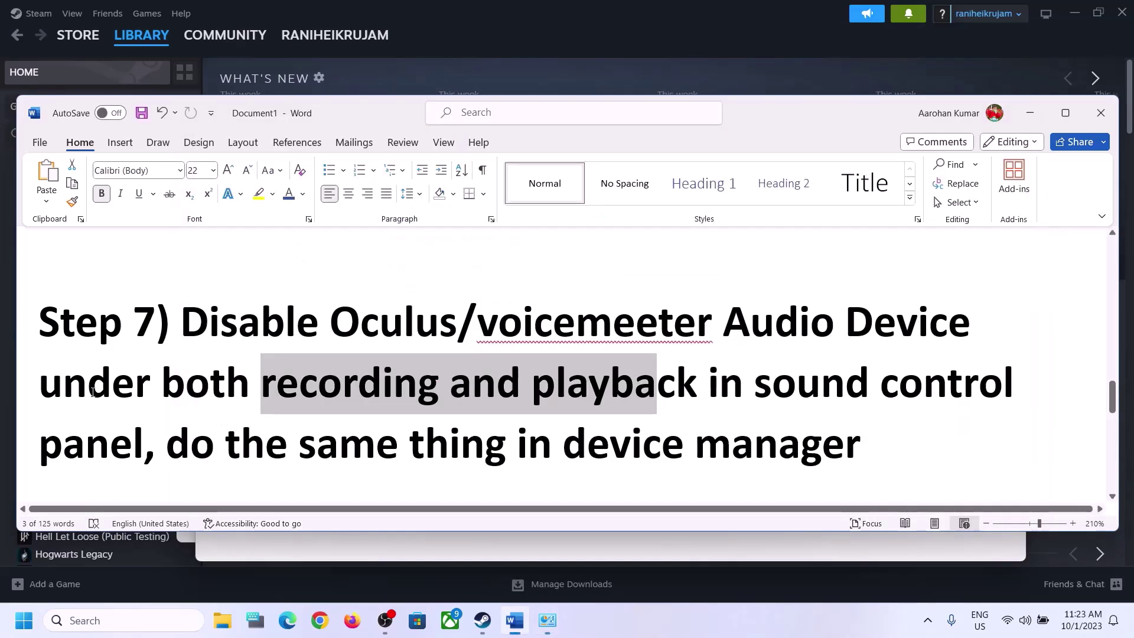
scroll(441, 419, down, 3)
scroll(441, 420, down, 5)
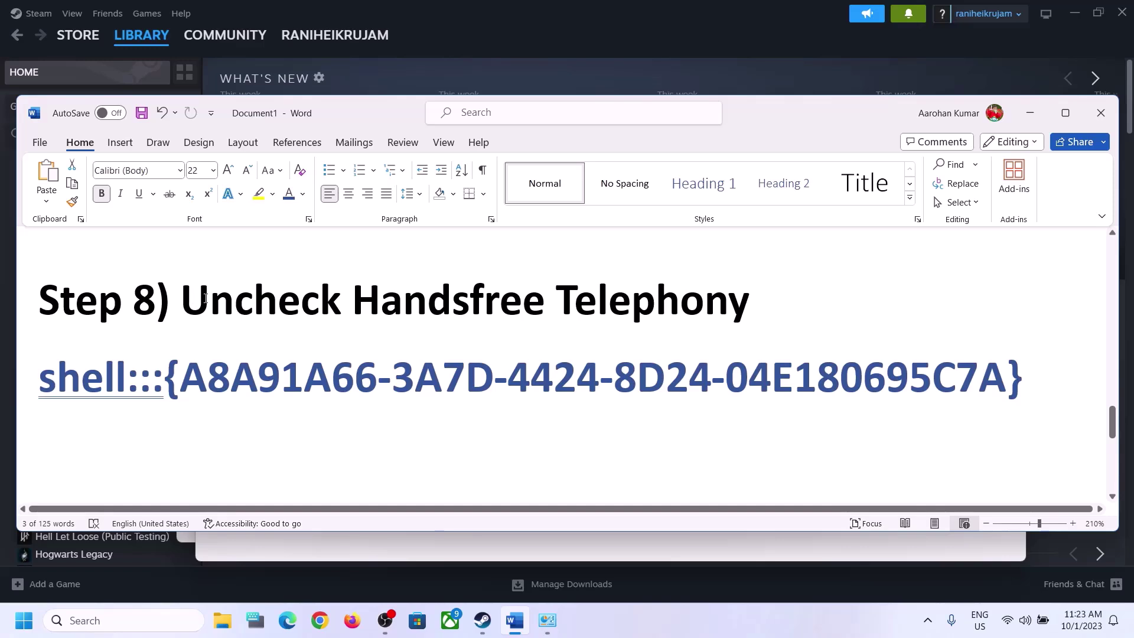
drag(222, 322, 750, 312)
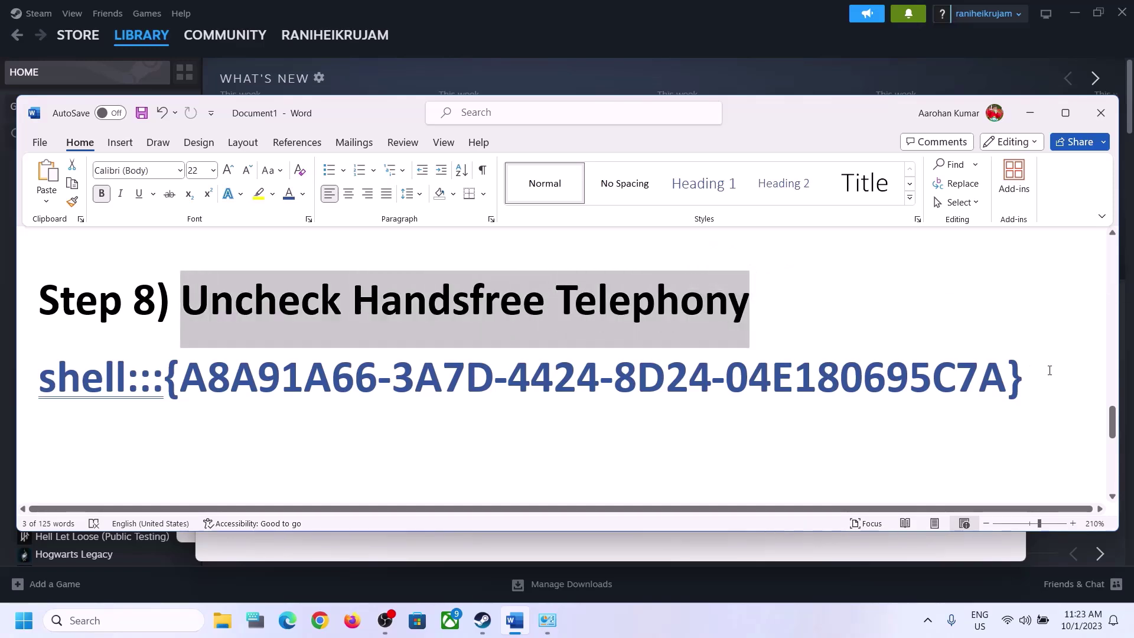
drag(1049, 370, 108, 383)
right_click(108, 382)
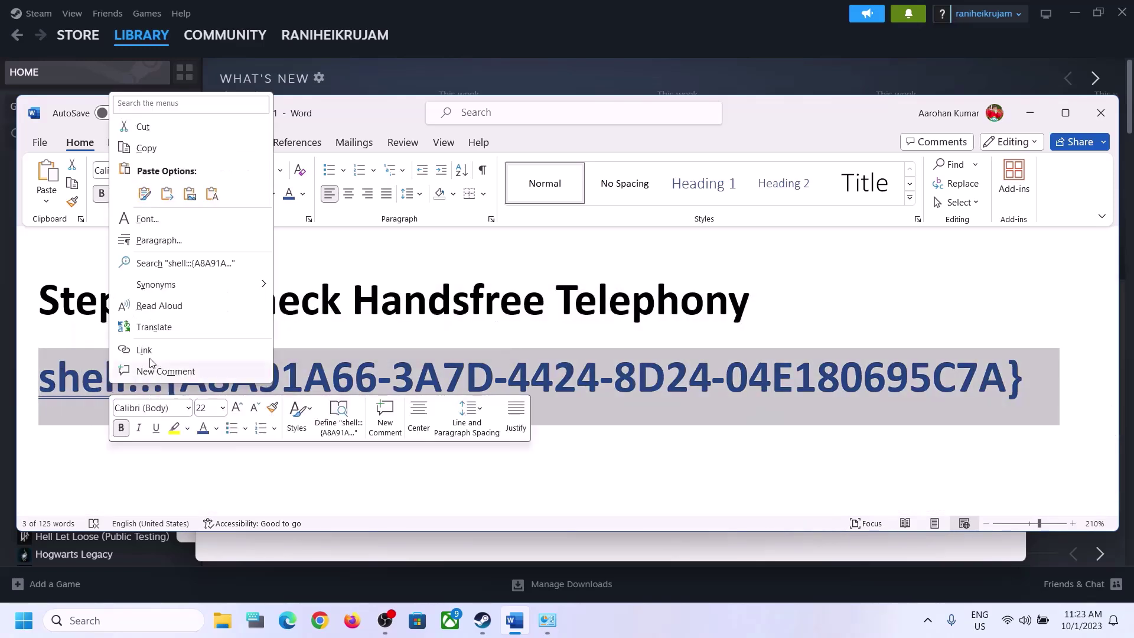
click(155, 150)
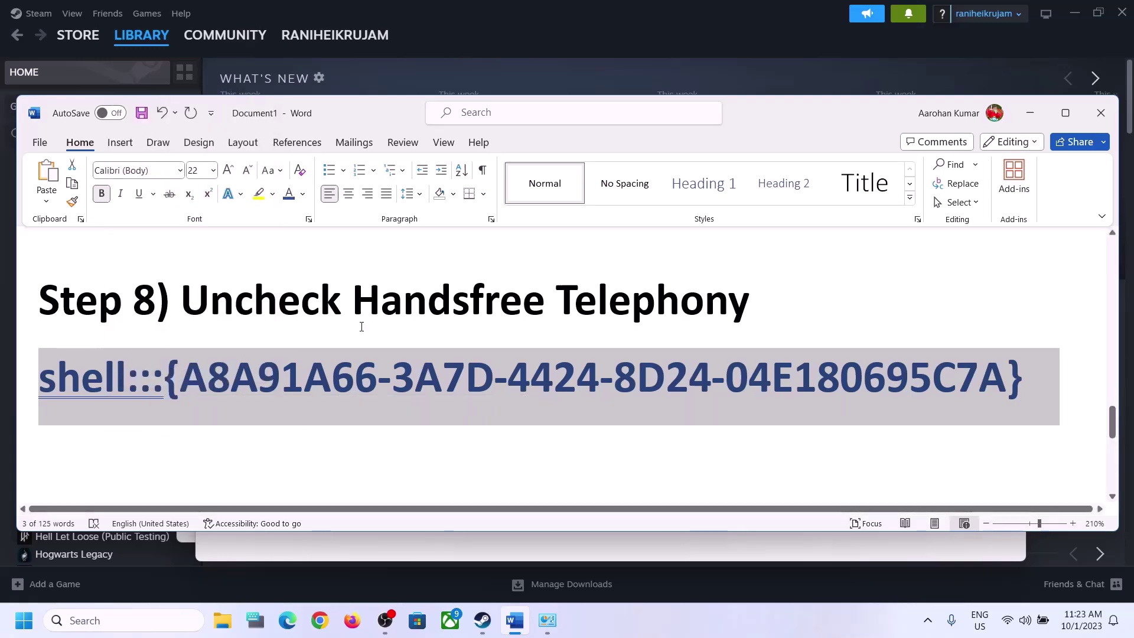
Step: Open the Windows Run dialog and execute the copied shell command to open Devices and Printers
click(171, 619)
text(run)
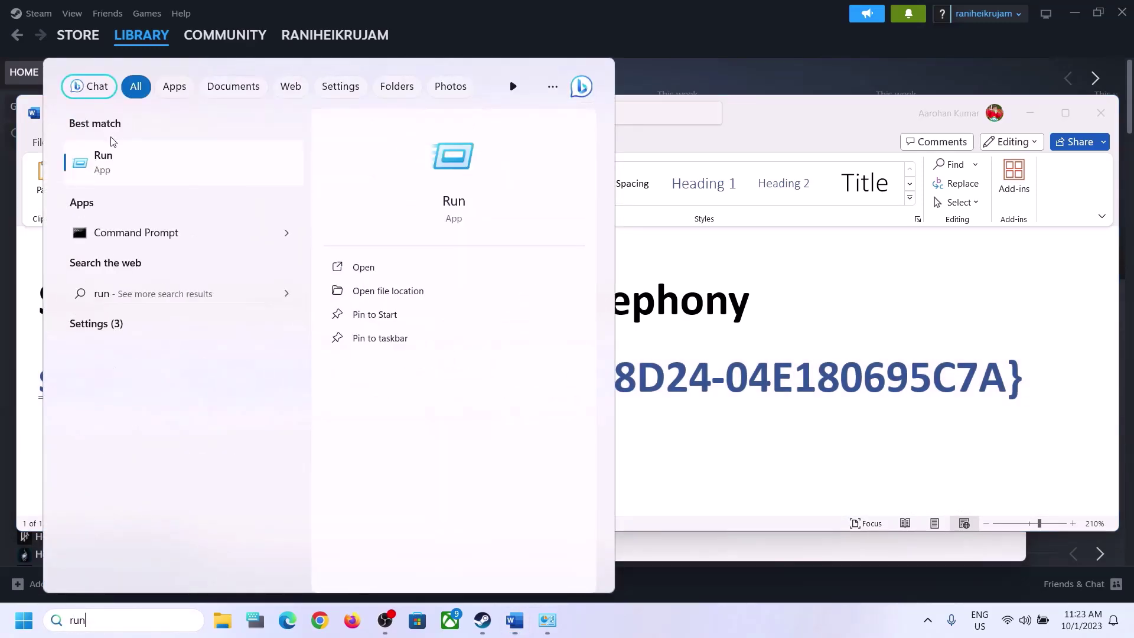
click(121, 180)
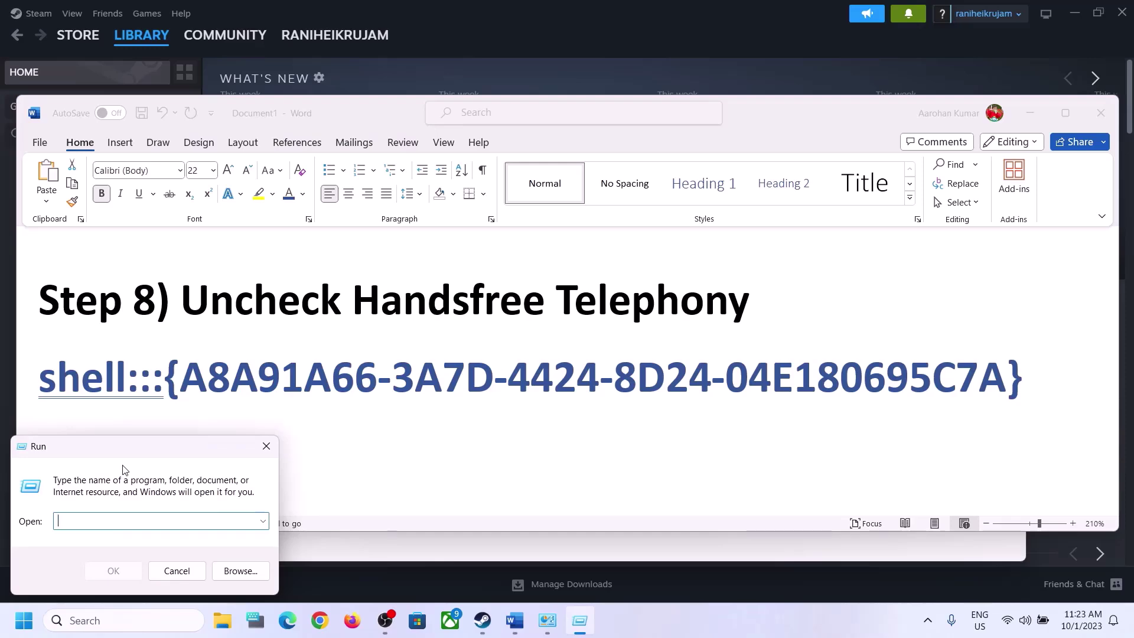
key(ctrl+v)
click(114, 570)
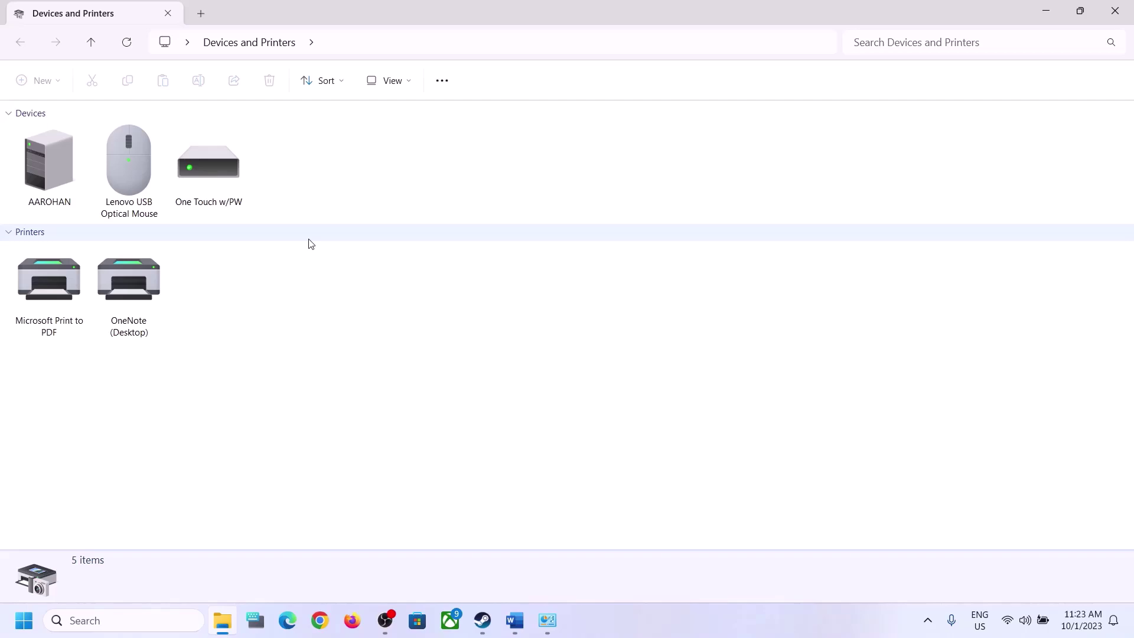
Step: Open the properties of the iBall SoundStar headset and display its Bluetooth services
click(731, 628)
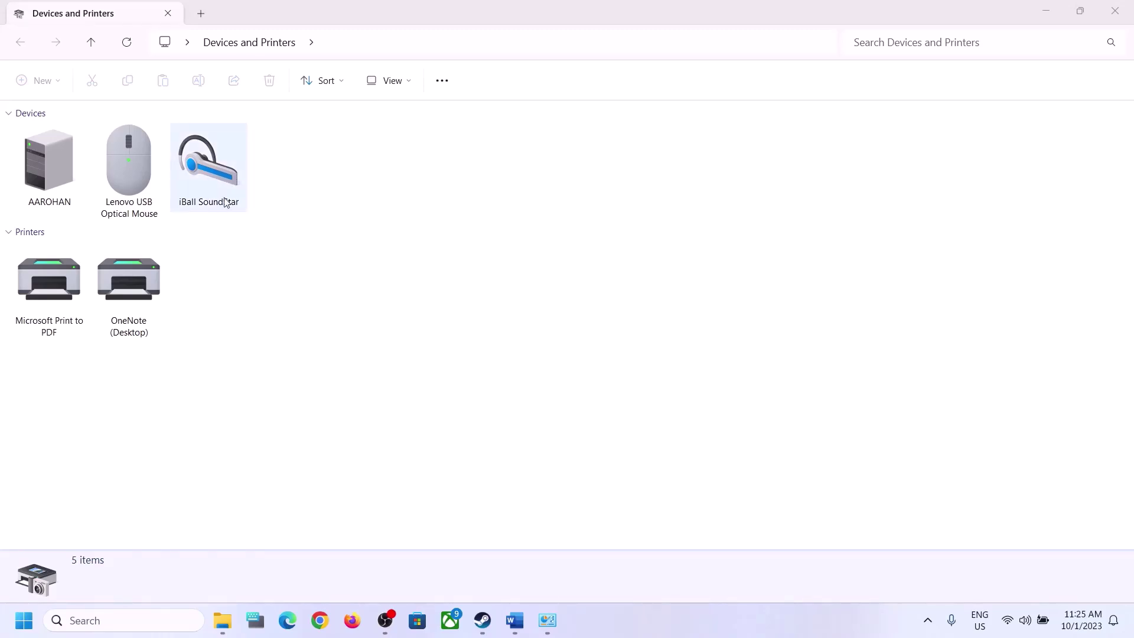
right_click(214, 175)
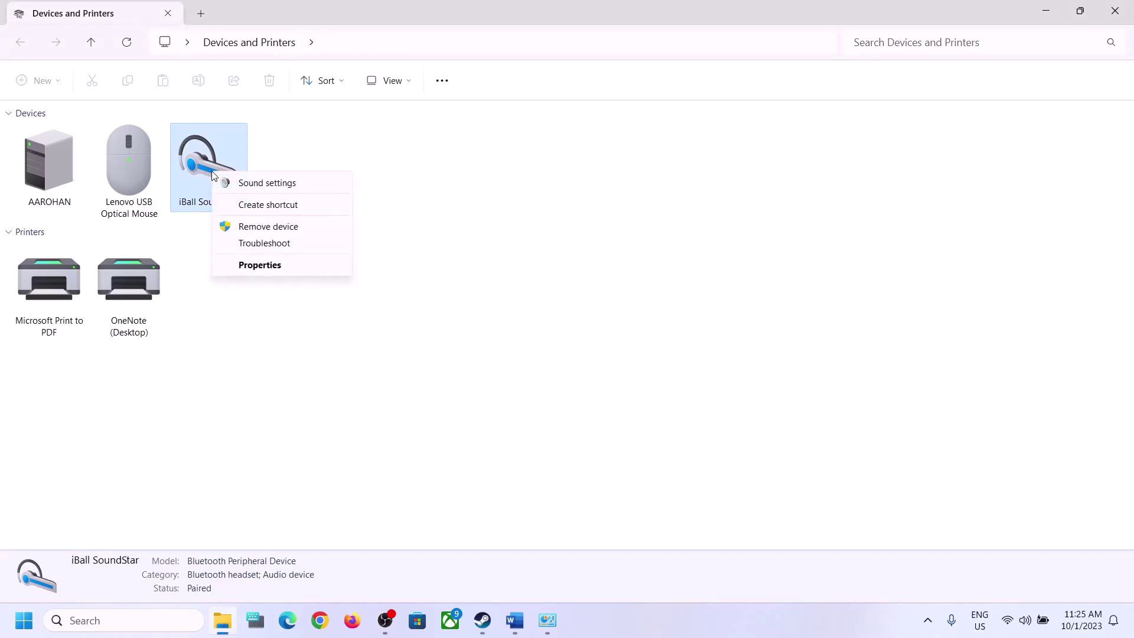
click(267, 264)
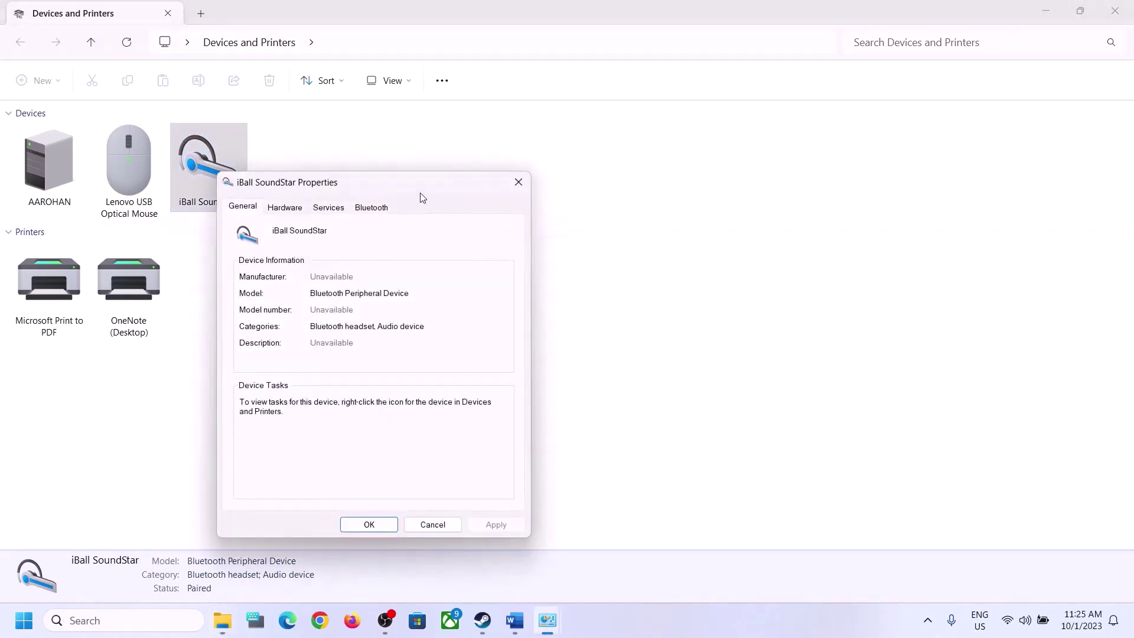
drag(415, 187, 596, 184)
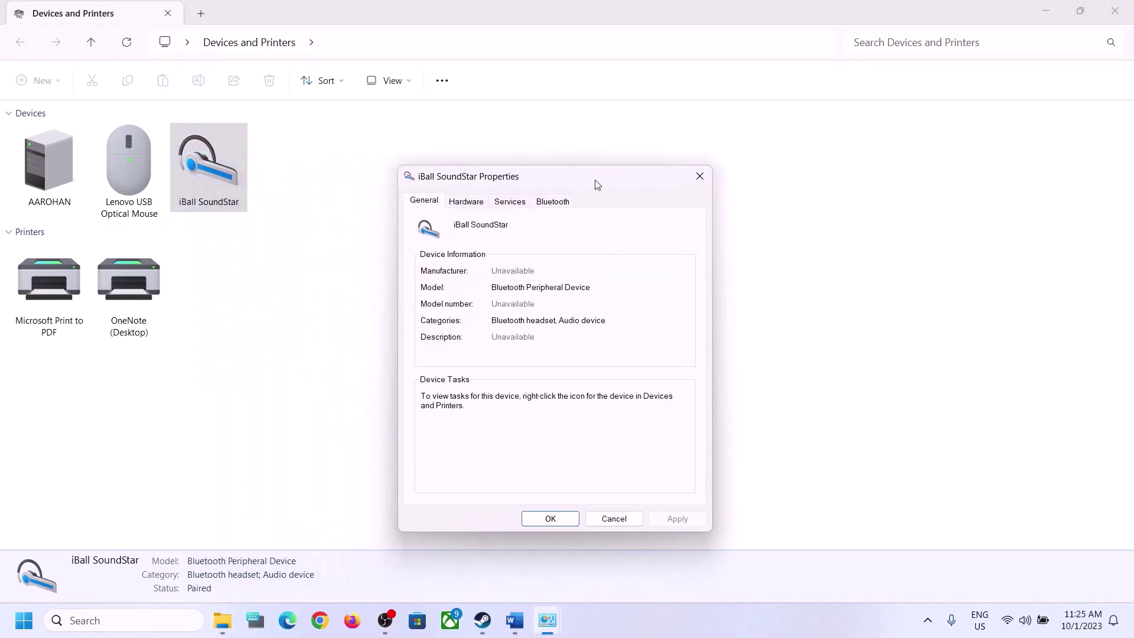
click(511, 202)
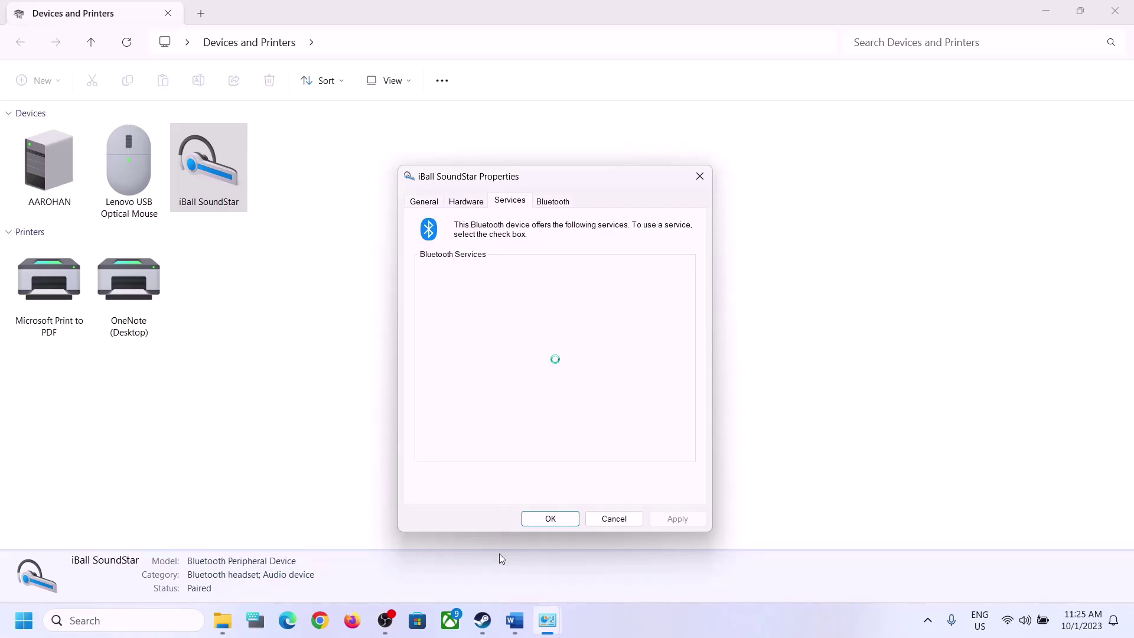
Step: Uncheck the Handsfree Telephony service for the iBall SoundStar, apply the change, and close its properties
click(515, 620)
click(521, 618)
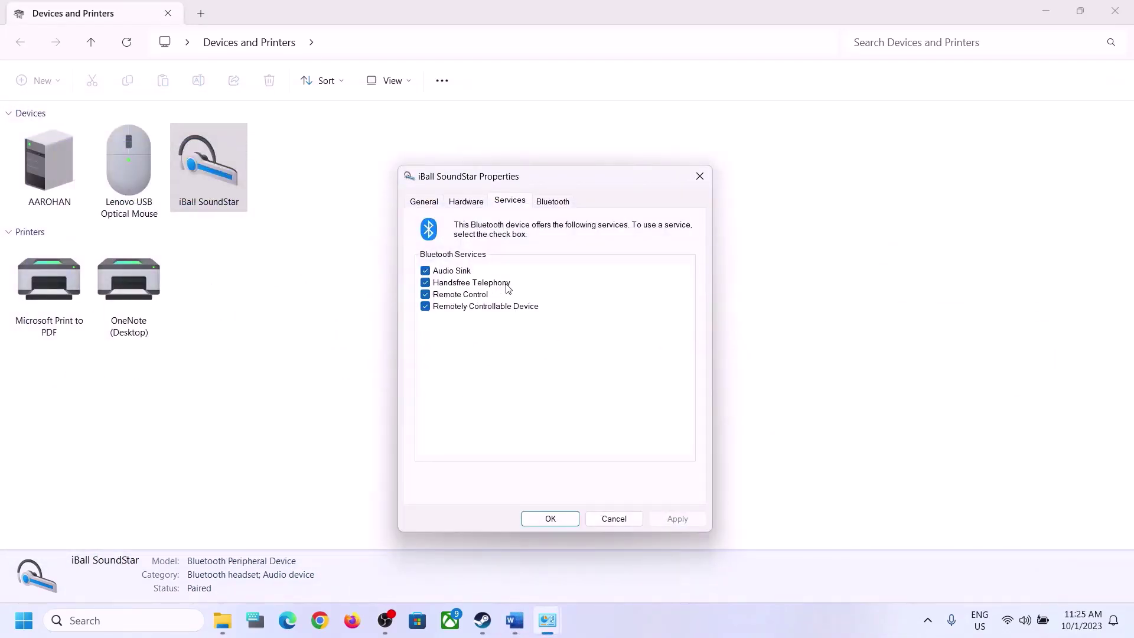
click(425, 283)
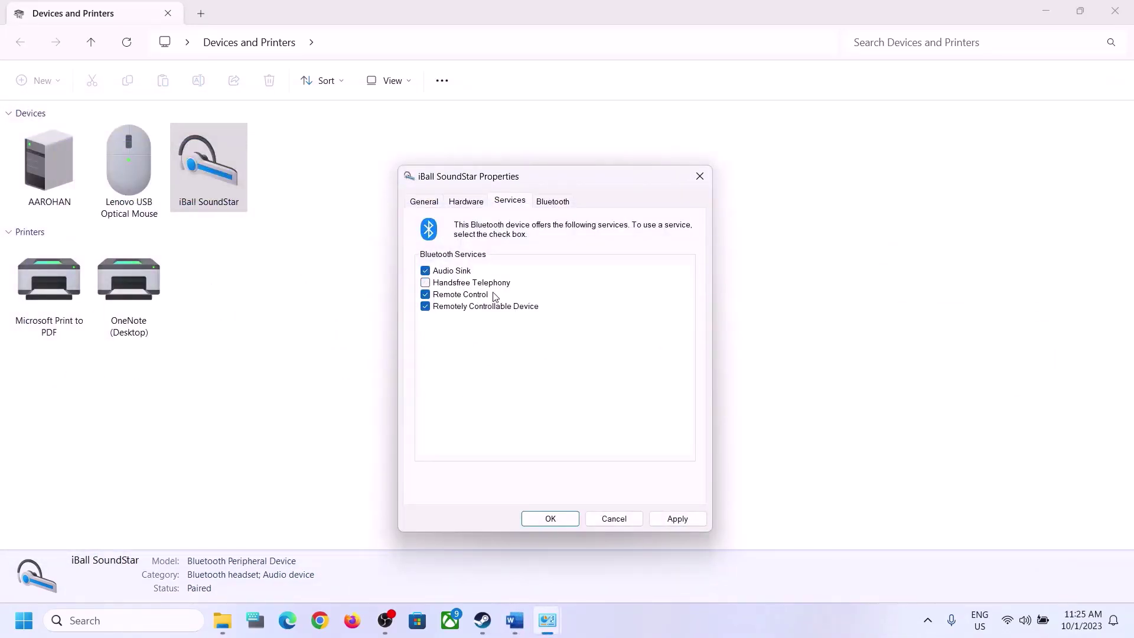
click(685, 519)
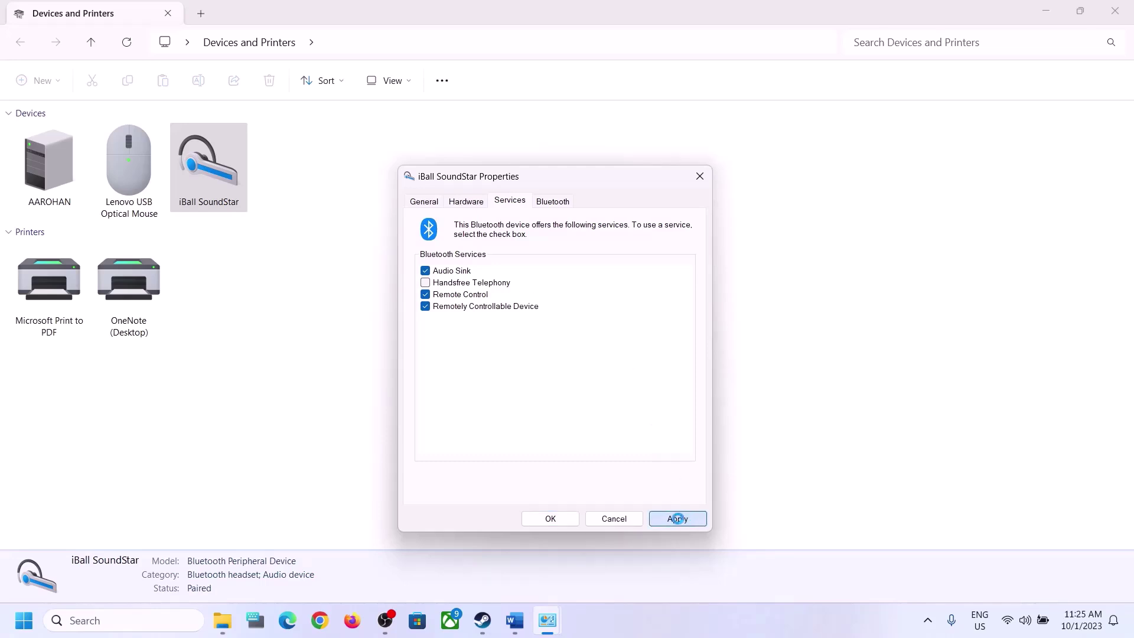
click(556, 520)
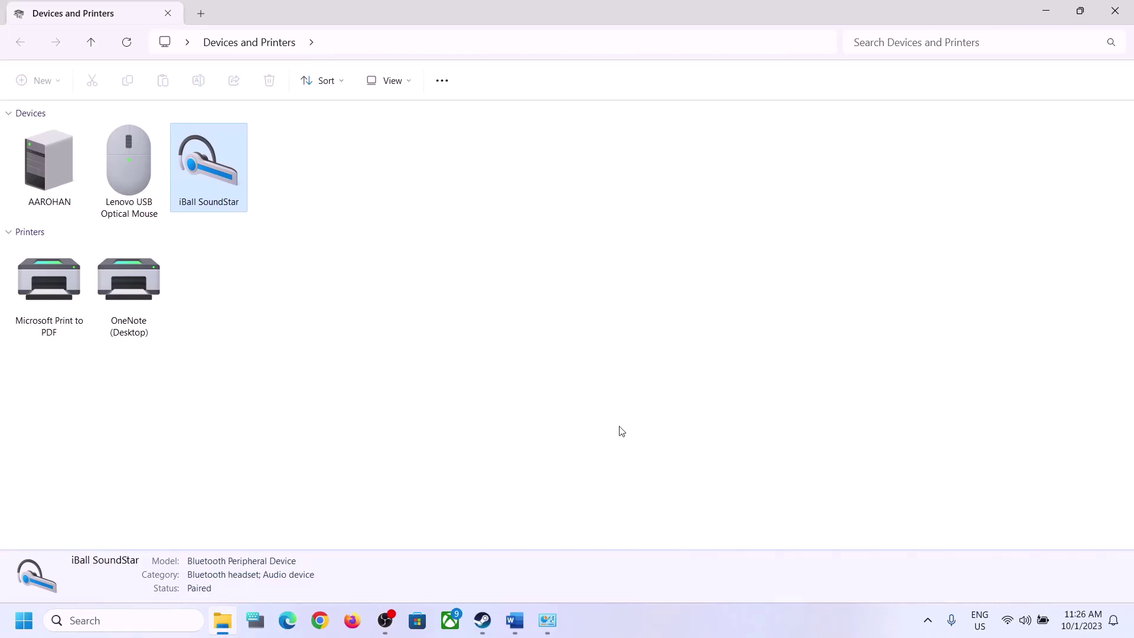
Step: Switch to the Word instructions and read Step 9 about disconnecting the external microphone and disabling the internal one
click(516, 627)
scroll(339, 386, down, 5)
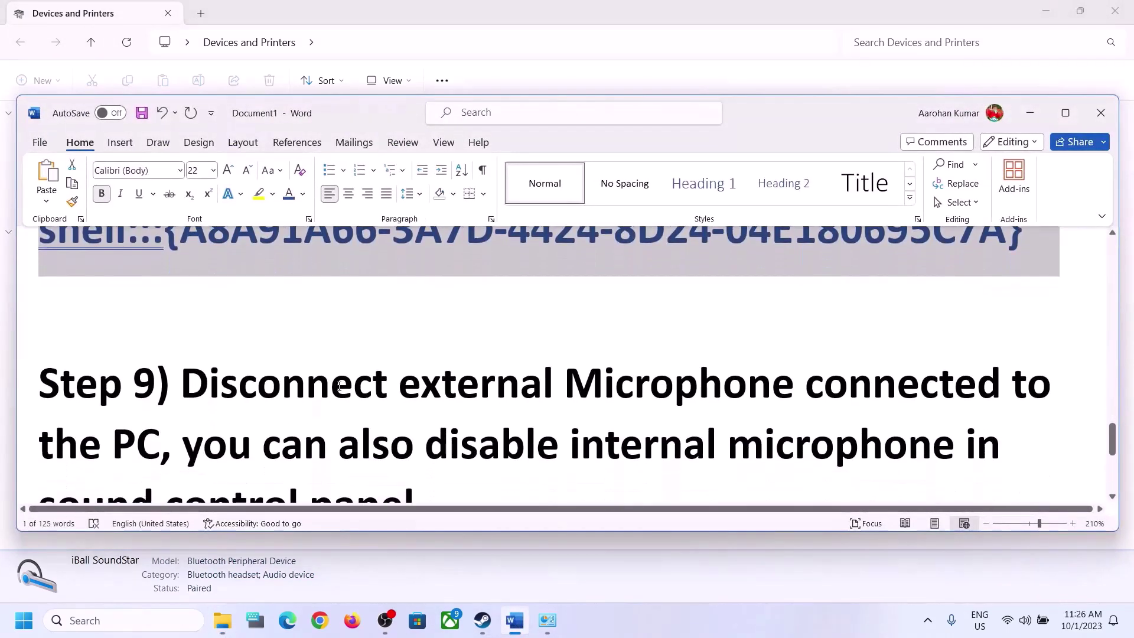
drag(181, 308, 146, 374)
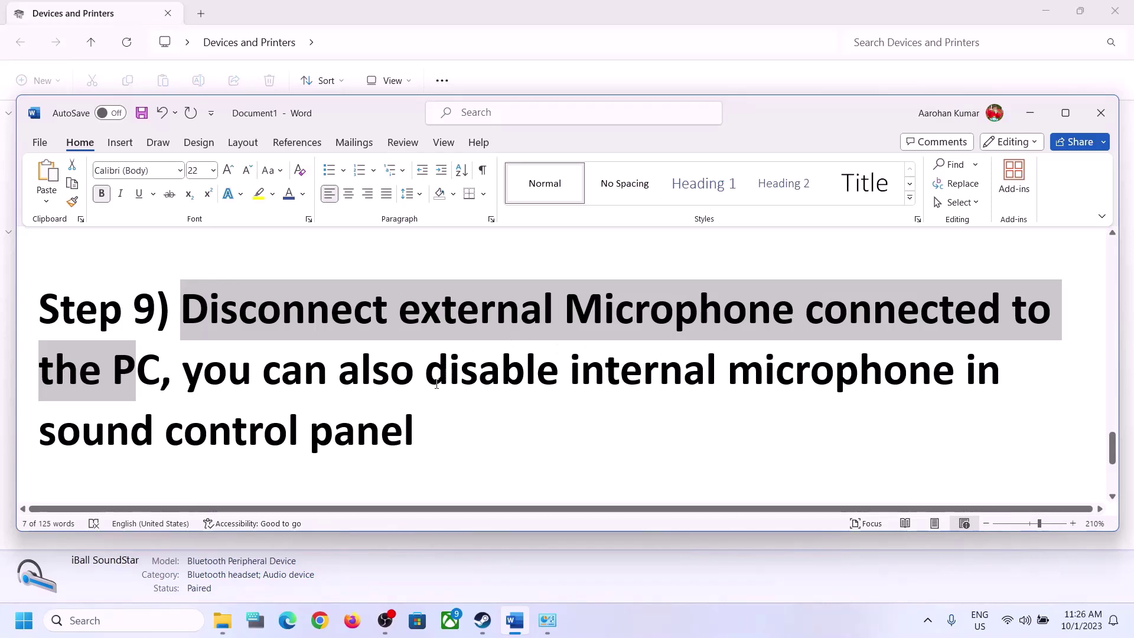
drag(430, 384, 959, 380)
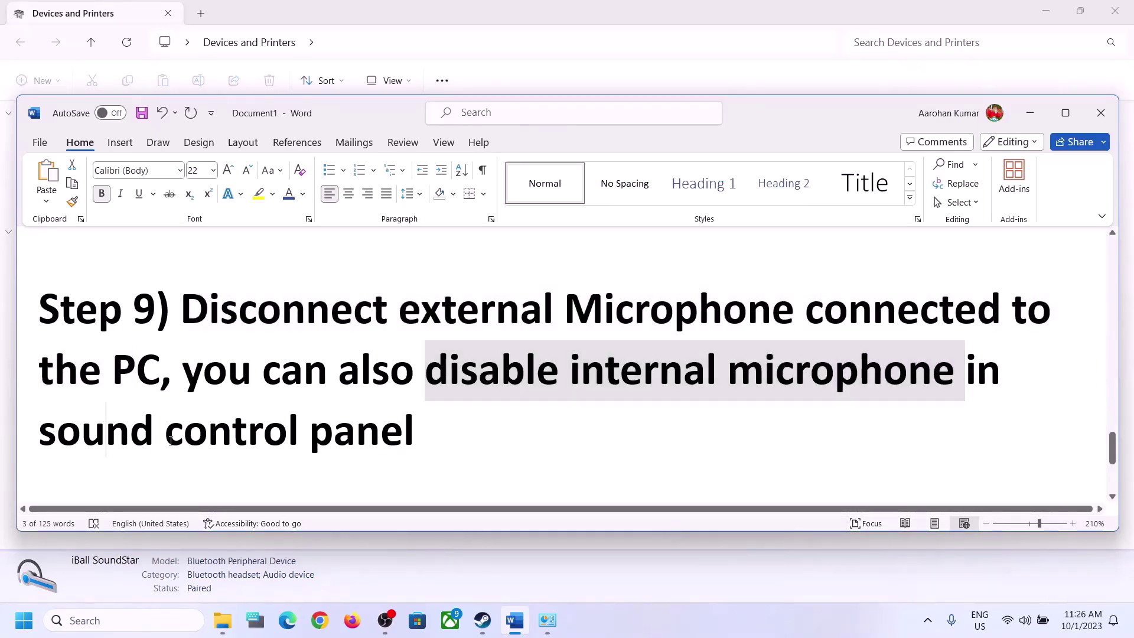
drag(39, 431, 313, 418)
drag(183, 371, 570, 370)
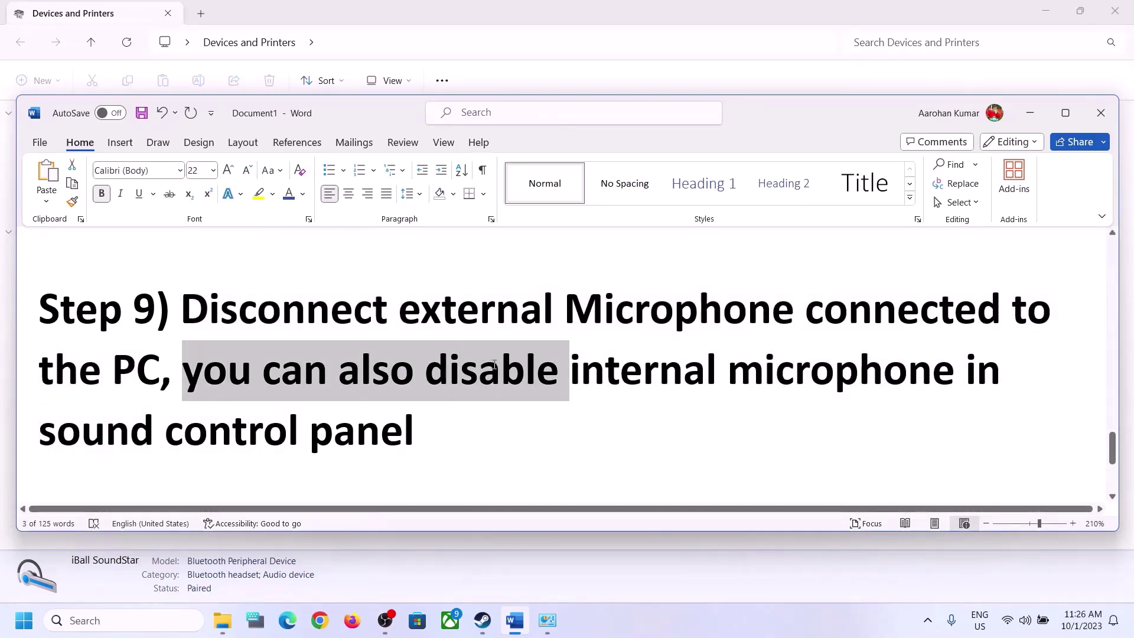
click(348, 418)
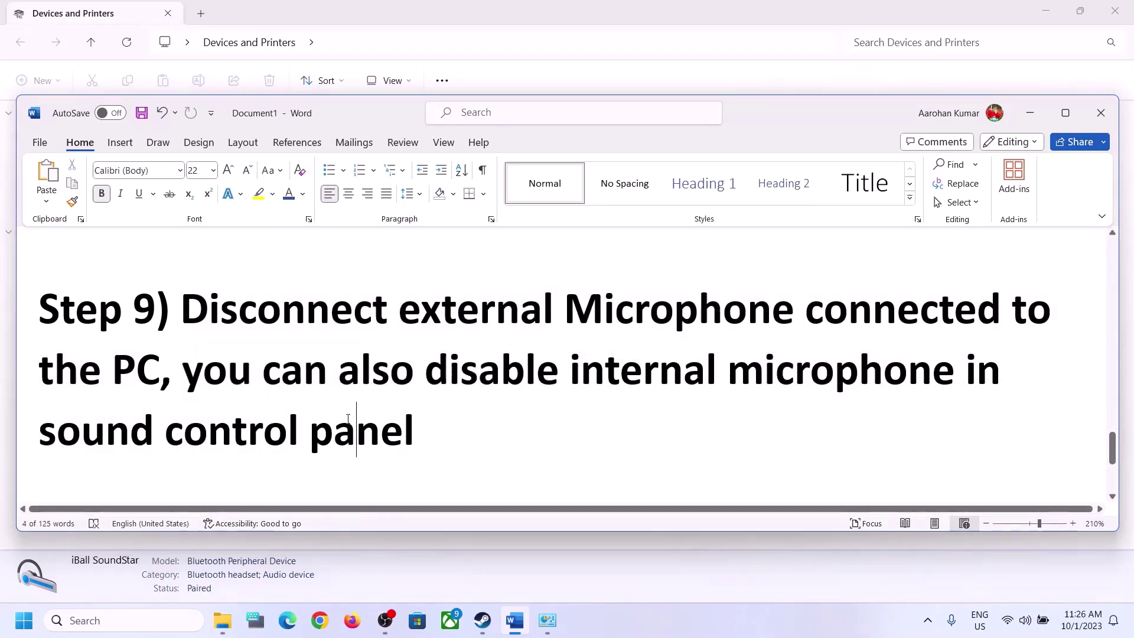
Step: Find and open Control Panel, go to Hardware and Sound, and open the Sound settings
click(176, 620)
text(control)
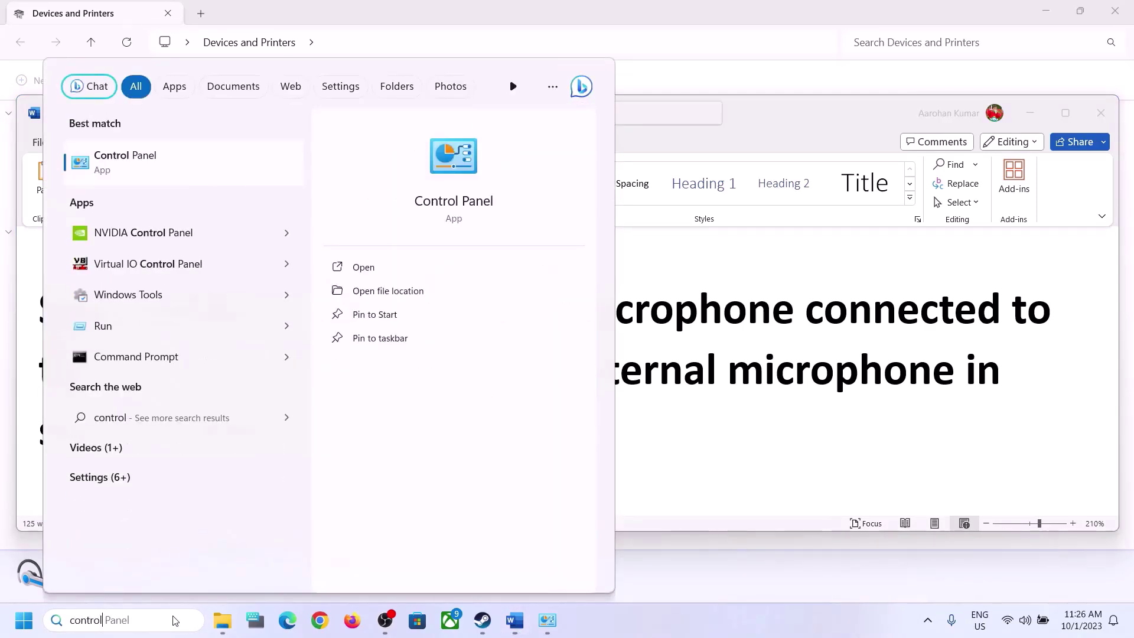
click(139, 155)
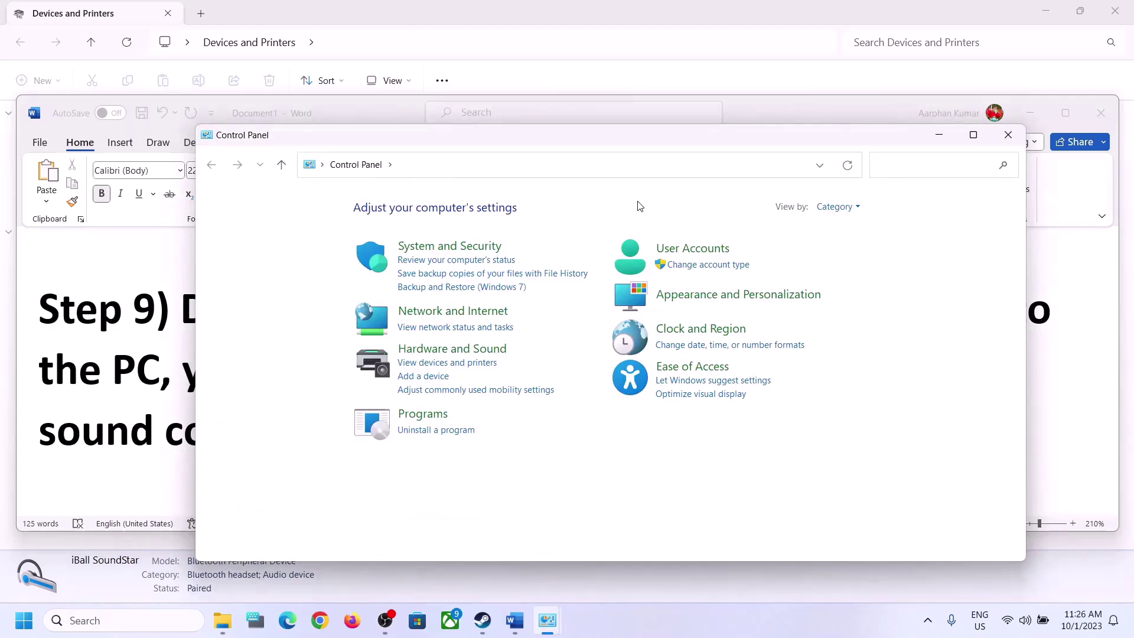
click(446, 350)
click(415, 297)
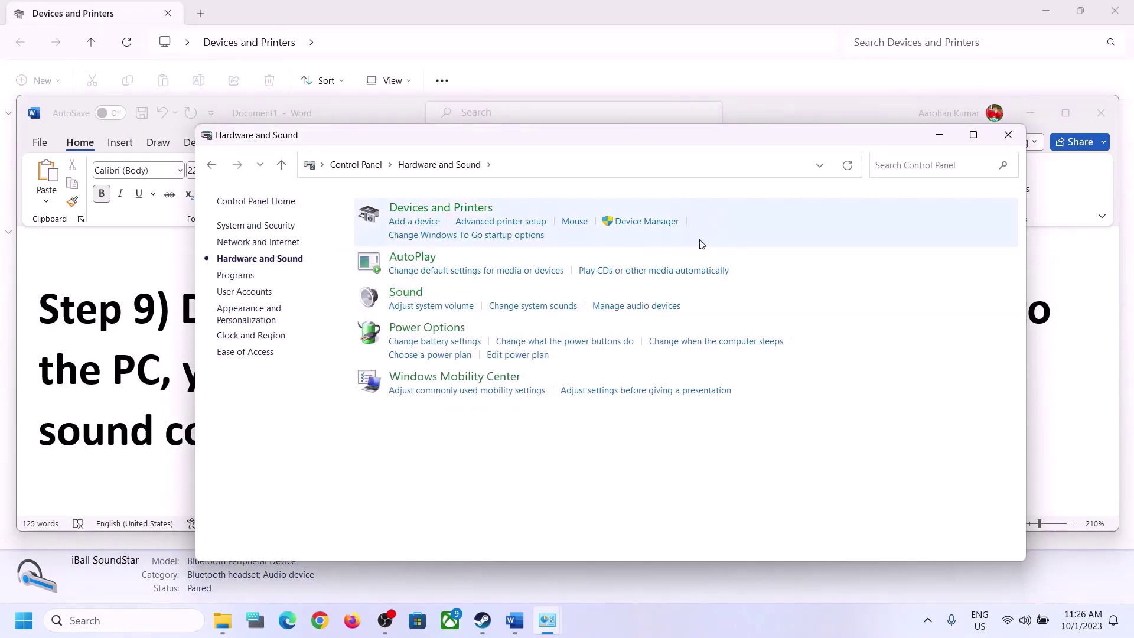
Step: Open the properties of the default Realtek(R) Audio Speakers playback device and close them without changes
click(211, 279)
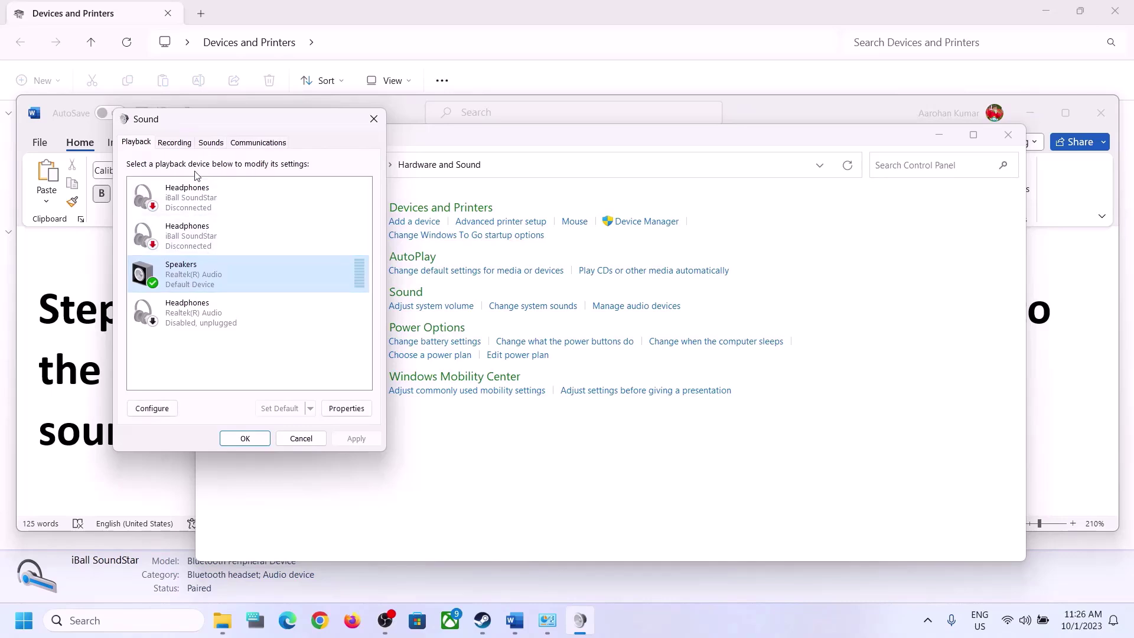
right_click(181, 277)
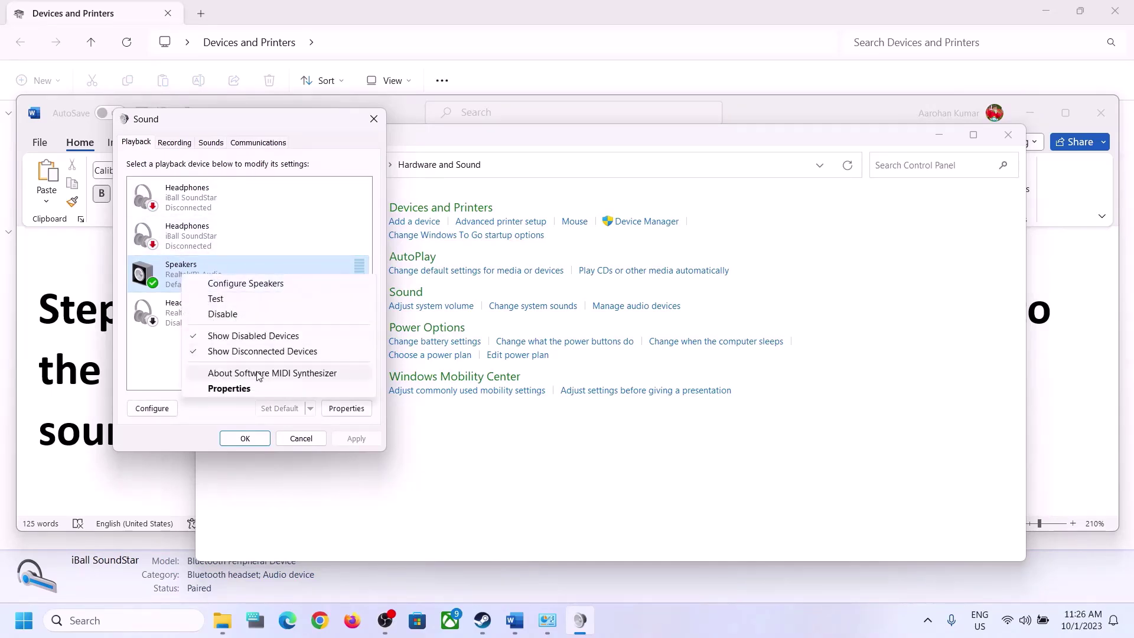
click(260, 387)
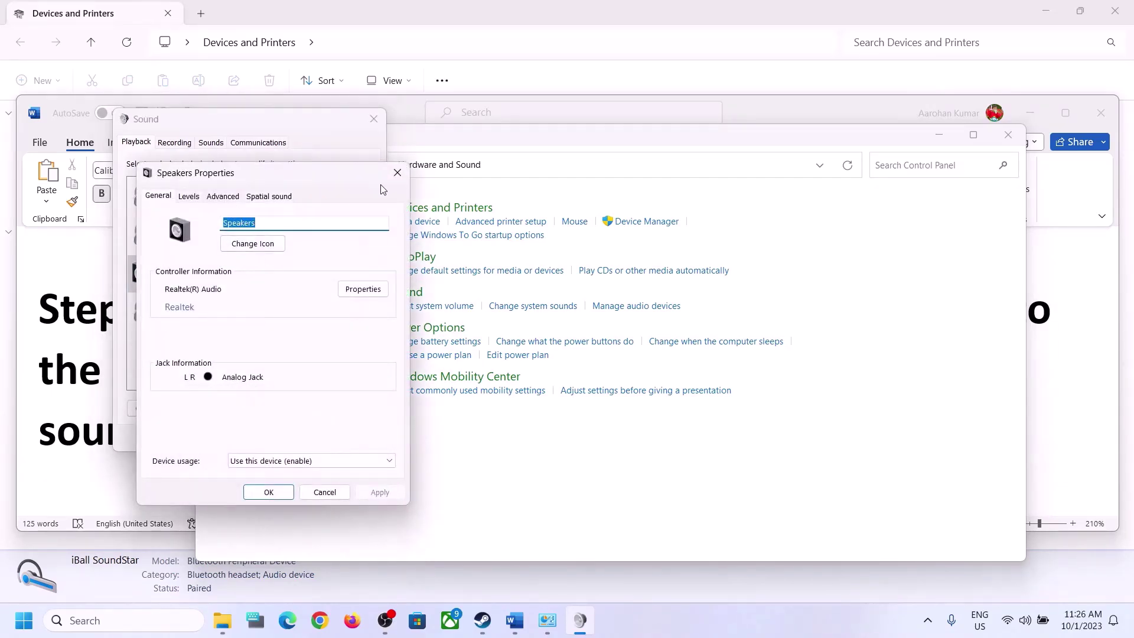
click(397, 172)
Step: List the recording devices, show the Disable option for Microphone Array without applying it, and close the Sound settings
click(178, 145)
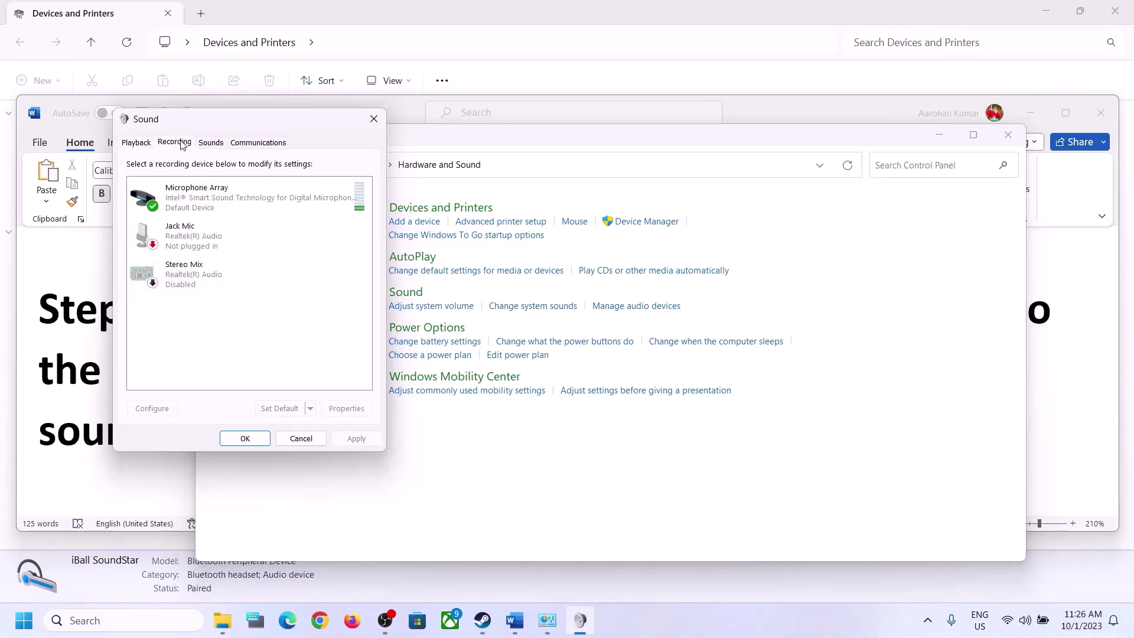
click(223, 200)
right_click(229, 201)
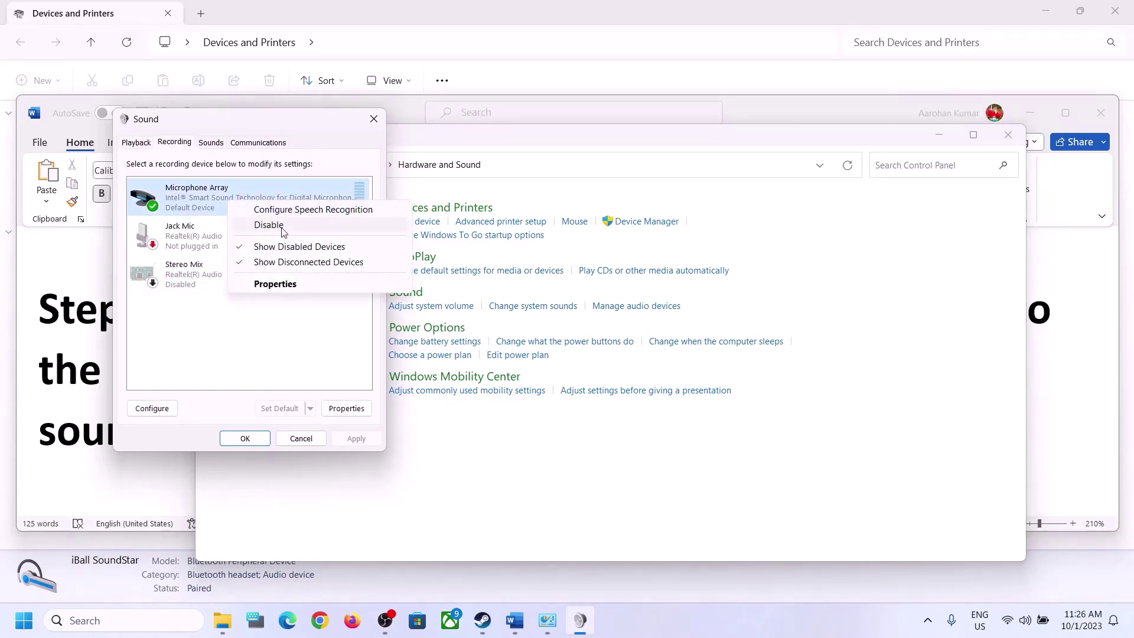
click(286, 348)
click(373, 119)
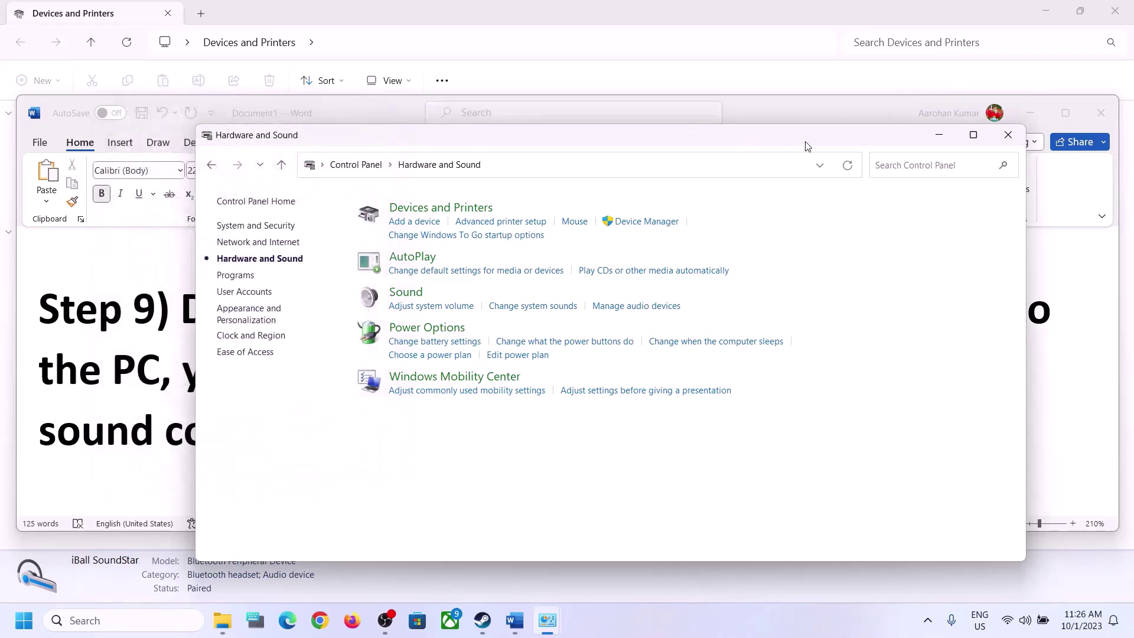
Step: Switch to the Word instructions, read Step 10 about installing the audio driver, and minimize the document
click(115, 444)
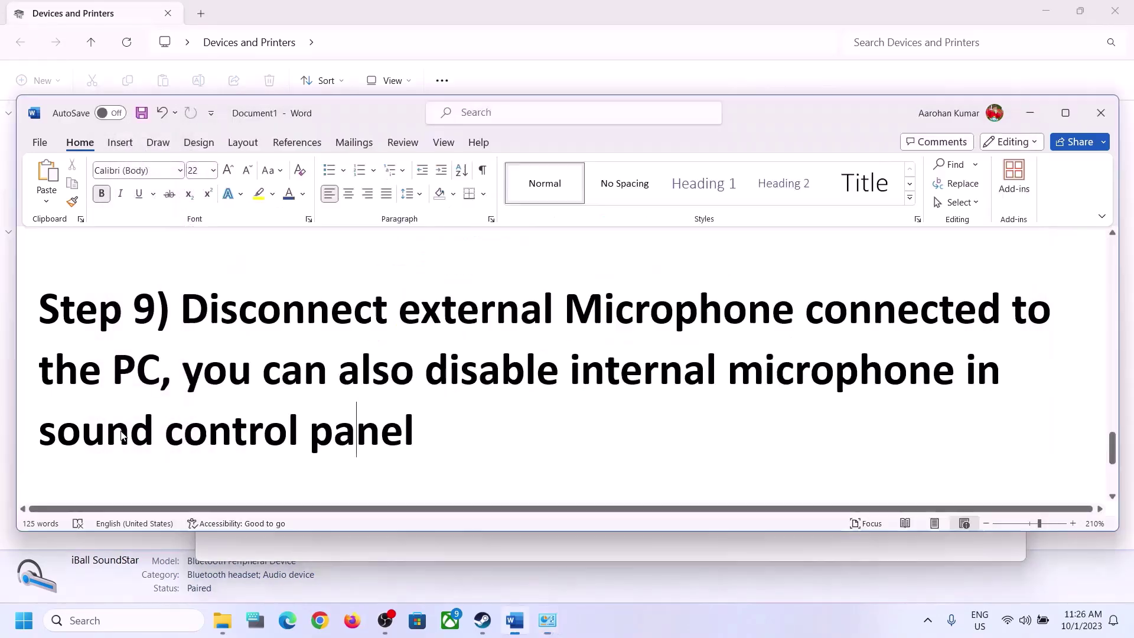
scroll(710, 402, down, 4)
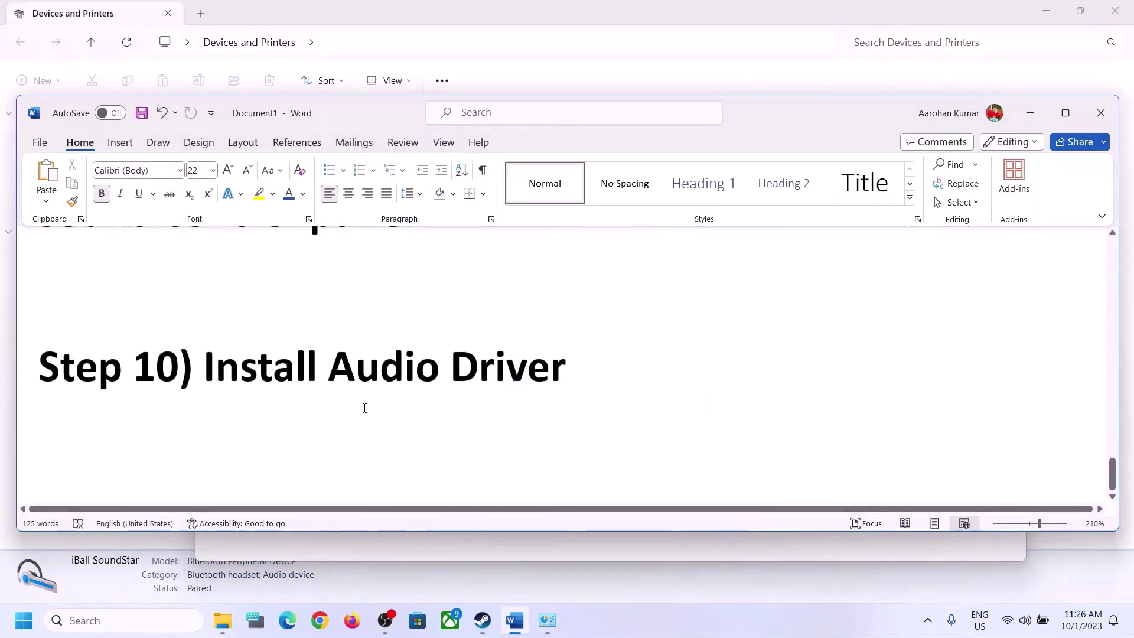
drag(204, 369, 701, 417)
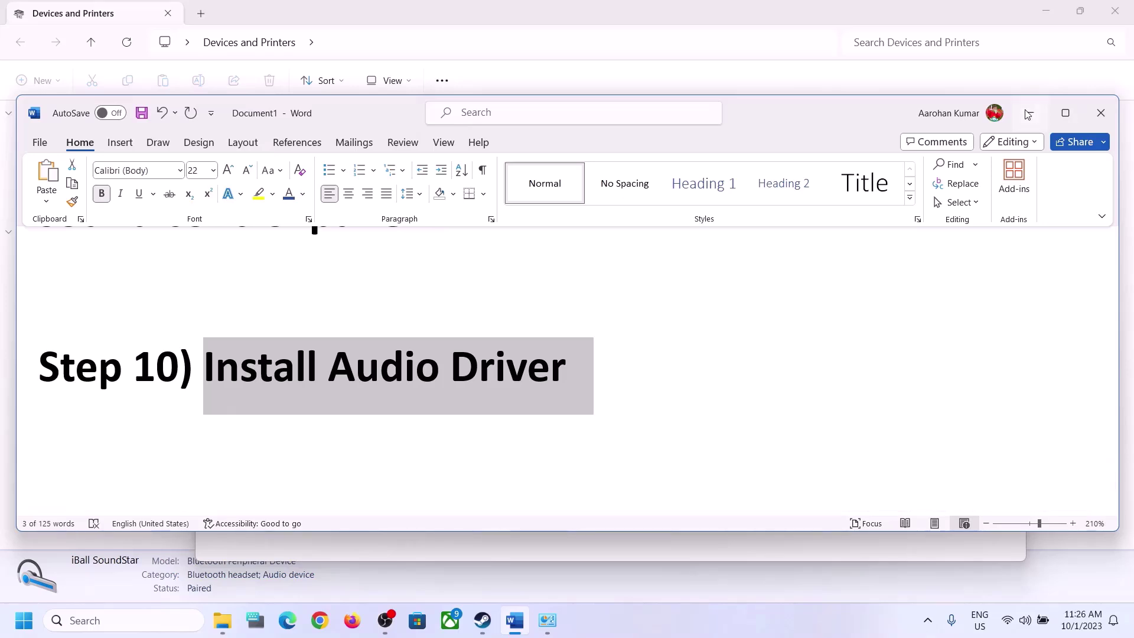
click(1030, 112)
Step: Open Device Manager and expand the Sound, video and game controllers category
right_click(33, 628)
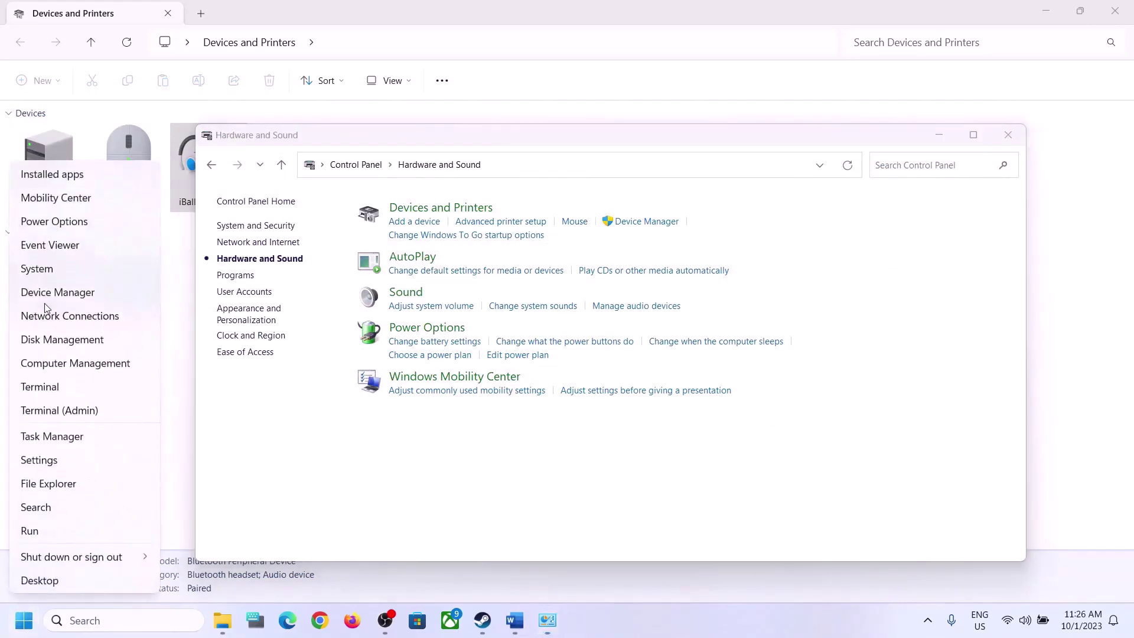
click(44, 299)
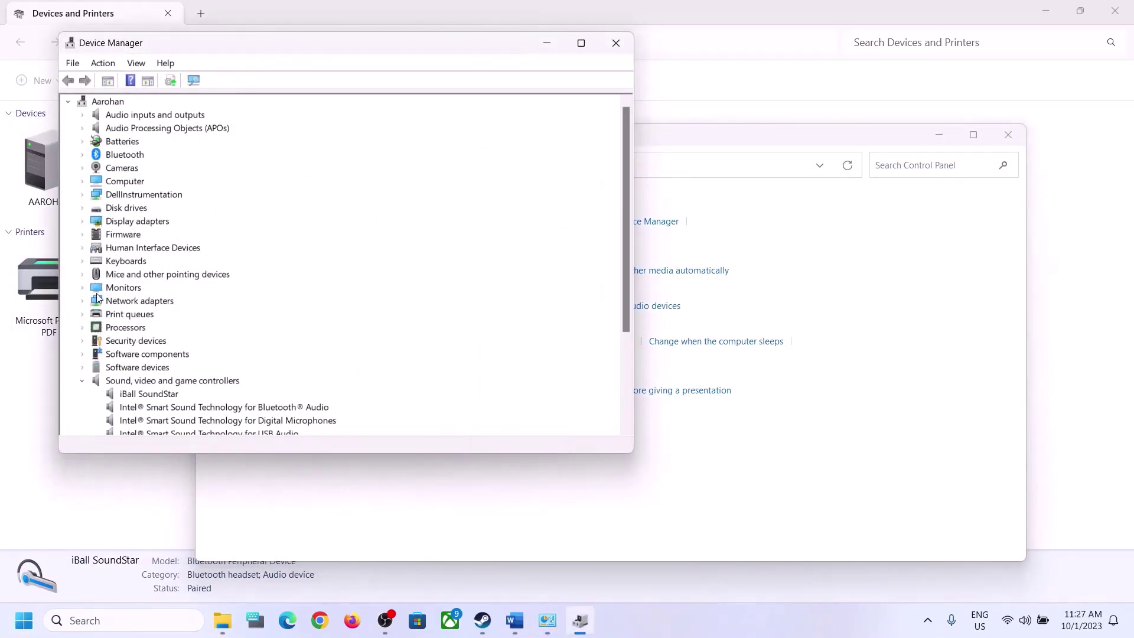
click(82, 380)
scroll(107, 356, down, 1)
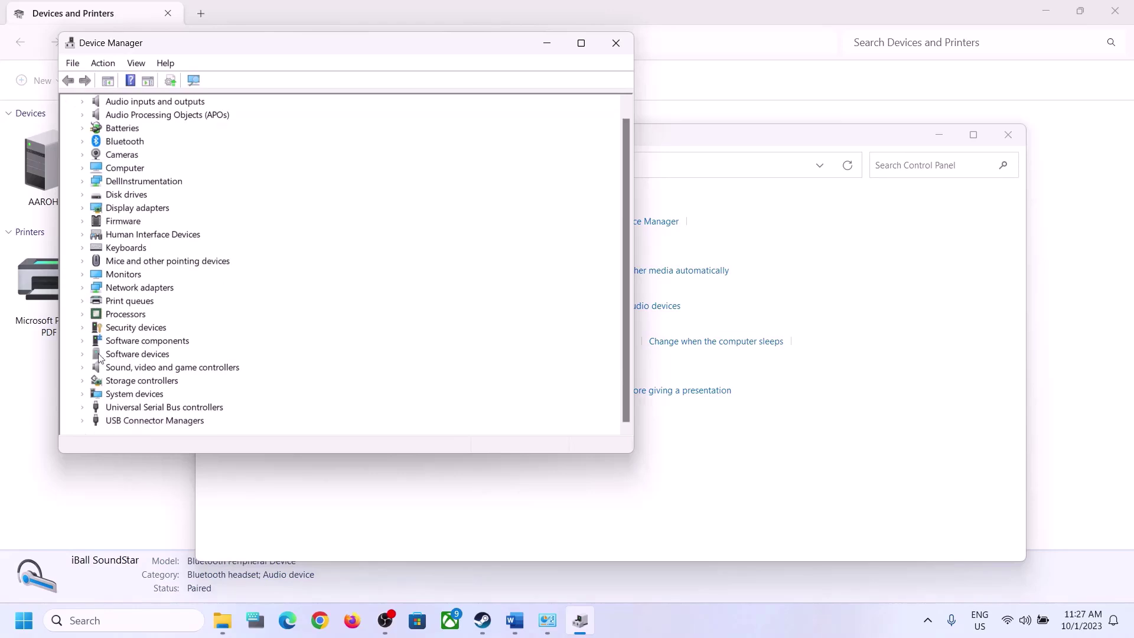
click(85, 370)
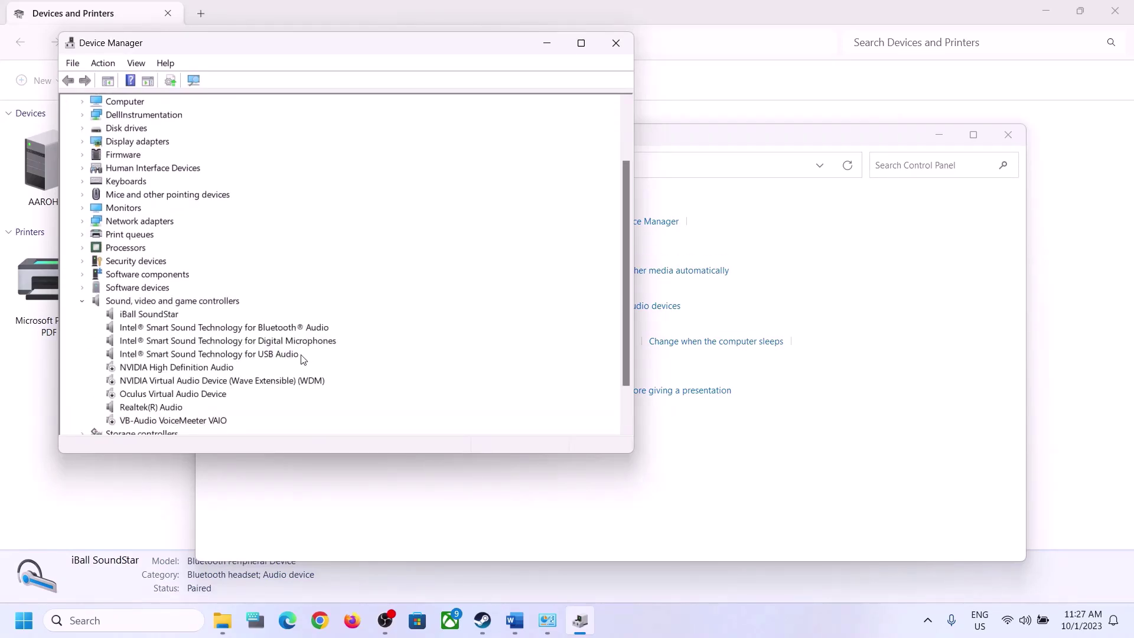
Step: Search automatically for a Realtek(R) Audio driver update, continue the search in Windows Update, and close the update windows
click(149, 356)
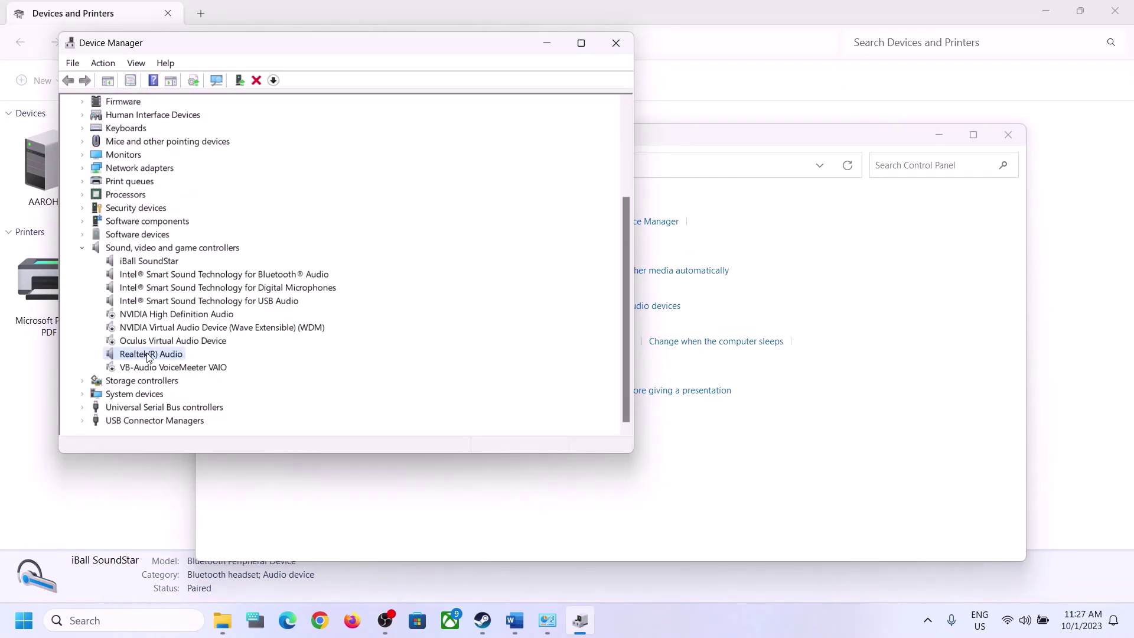
right_click(152, 358)
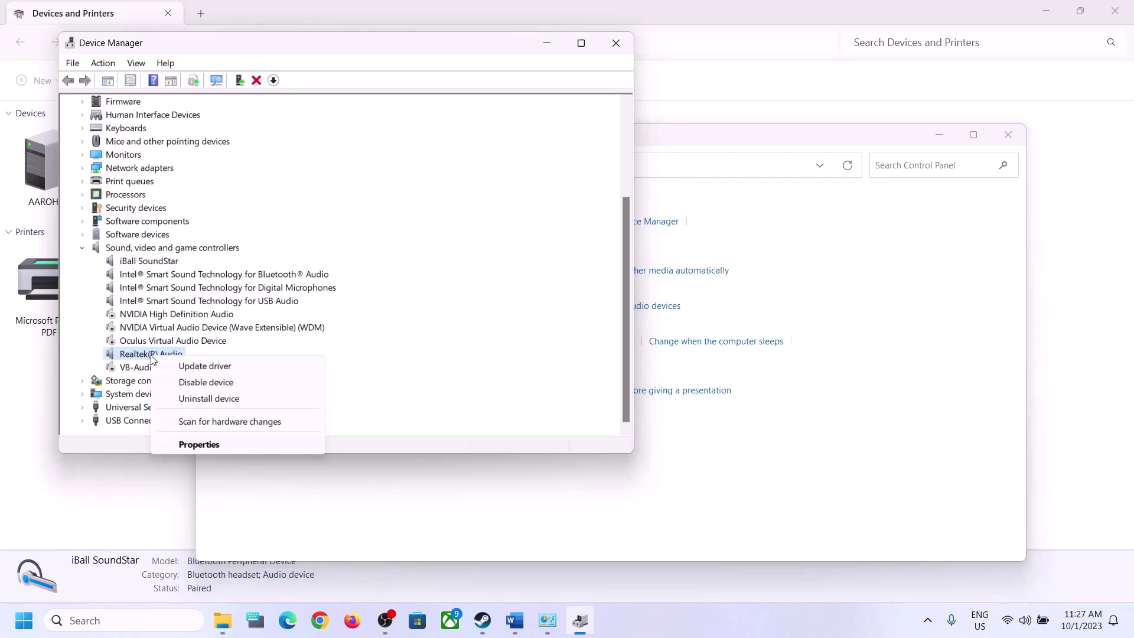
click(212, 367)
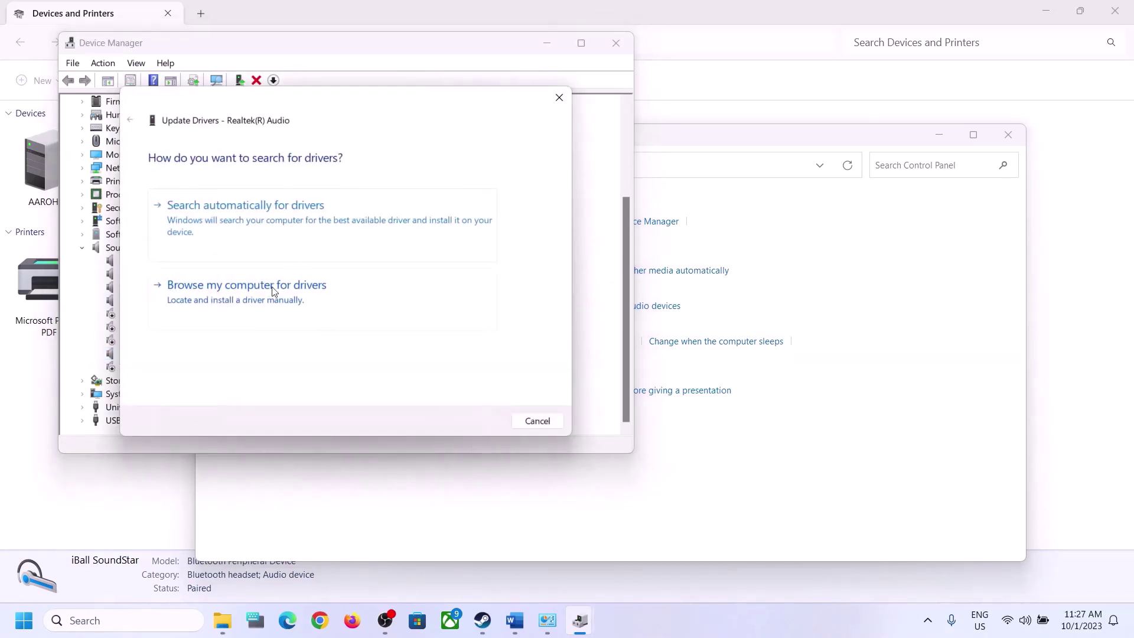
click(288, 218)
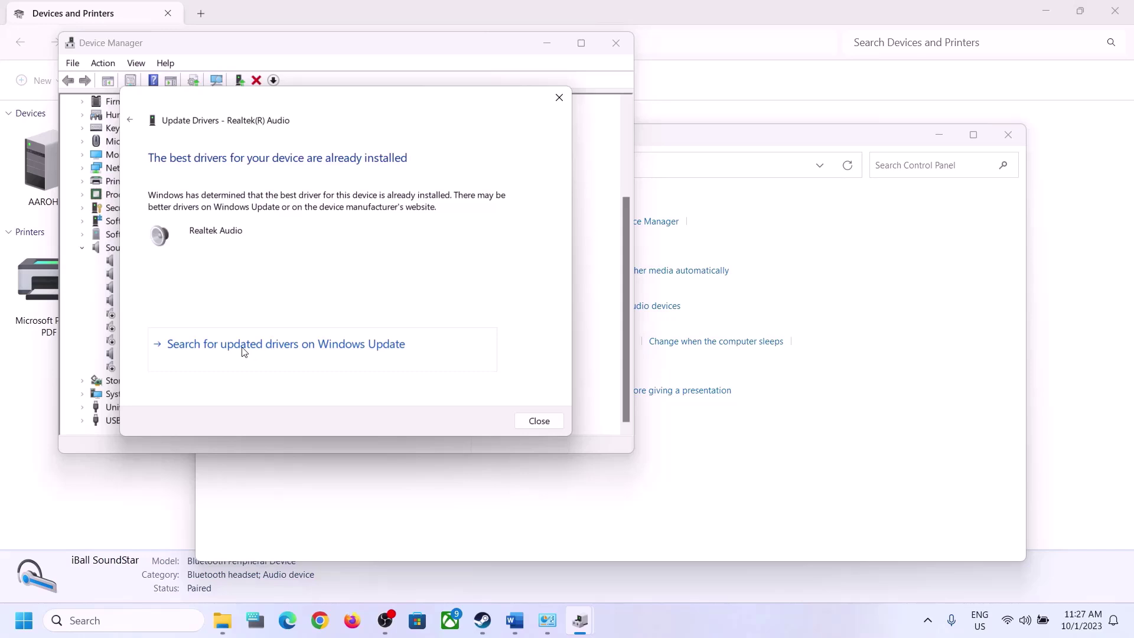
click(244, 349)
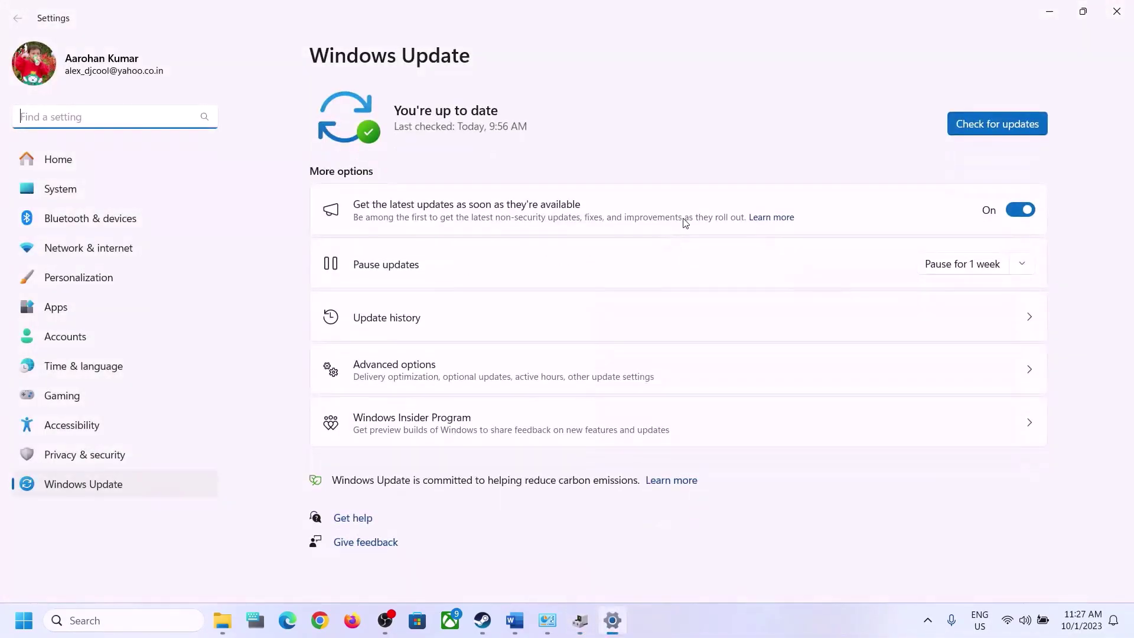
click(1116, 11)
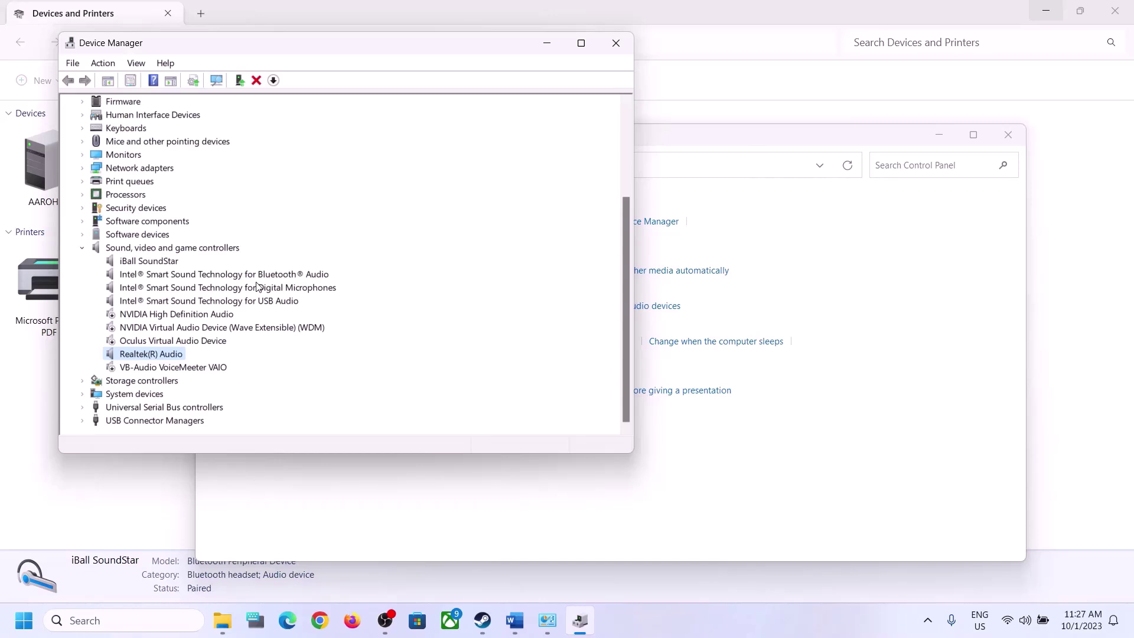
Step: Start a manual Realtek(R) Audio driver update from the computer's available drivers, select version 6.0.9509.1, and cancel the update
right_click(155, 354)
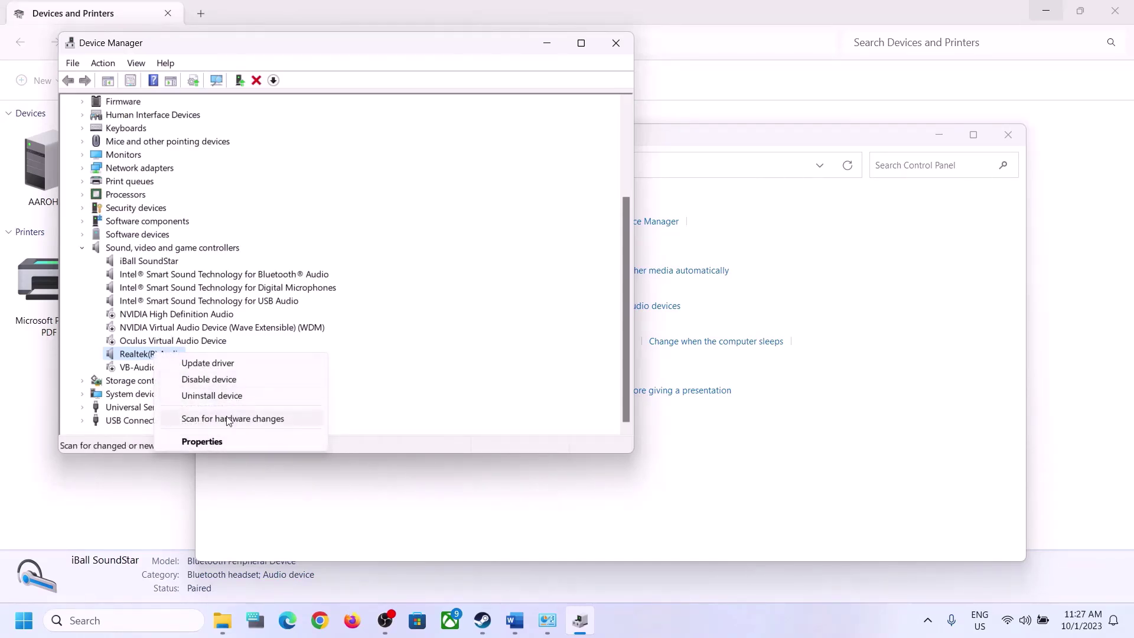
click(210, 366)
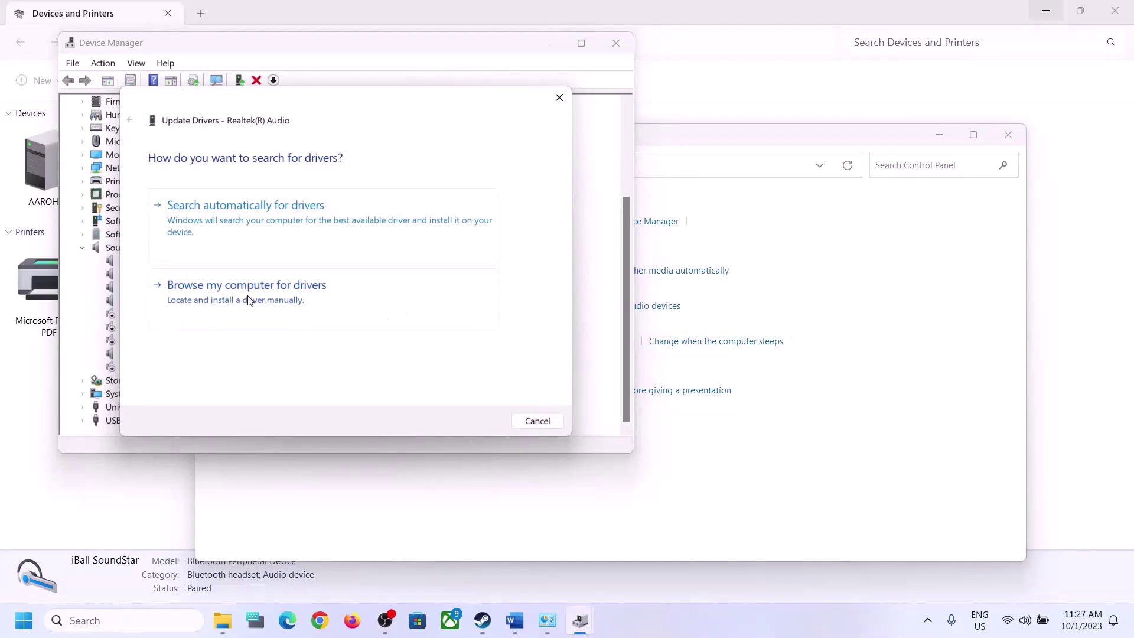
click(311, 302)
drag(380, 112, 636, 104)
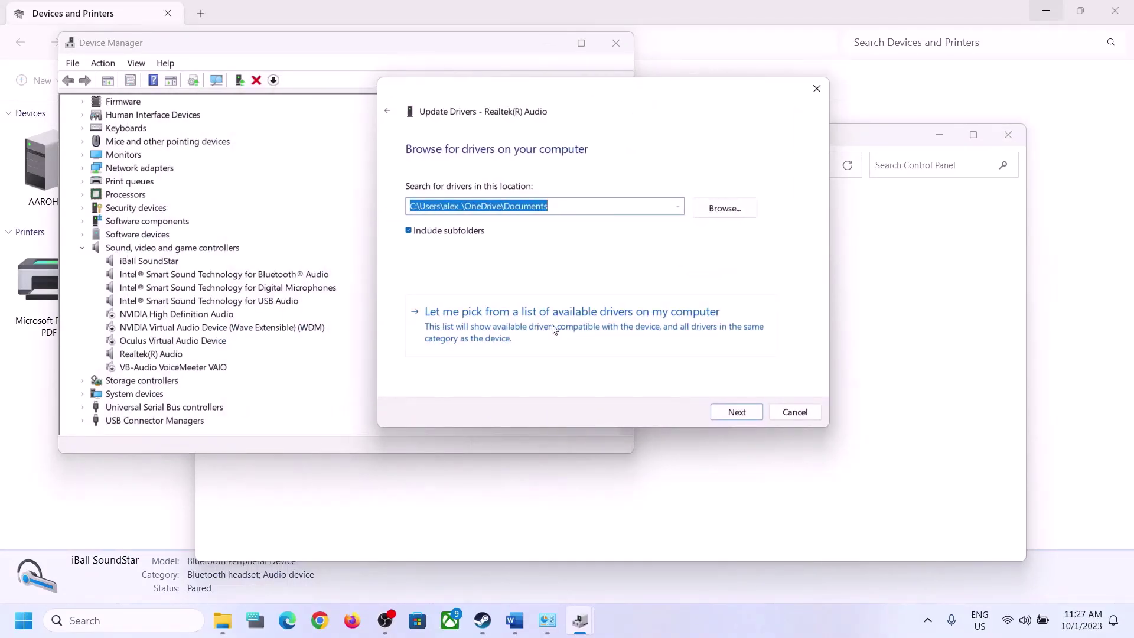
click(618, 332)
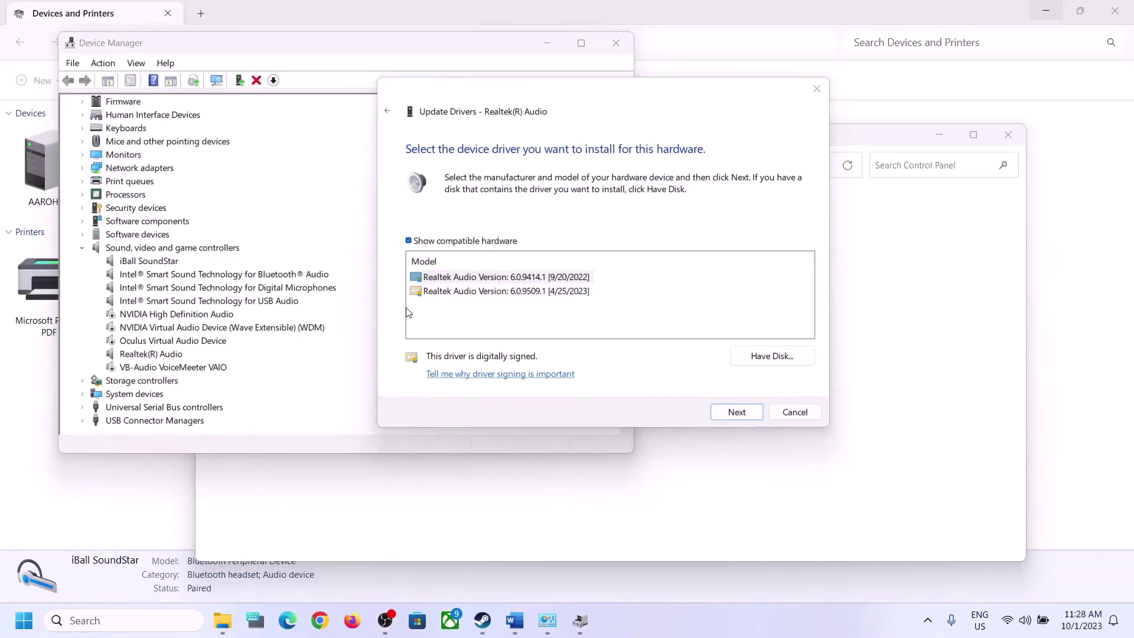
click(499, 292)
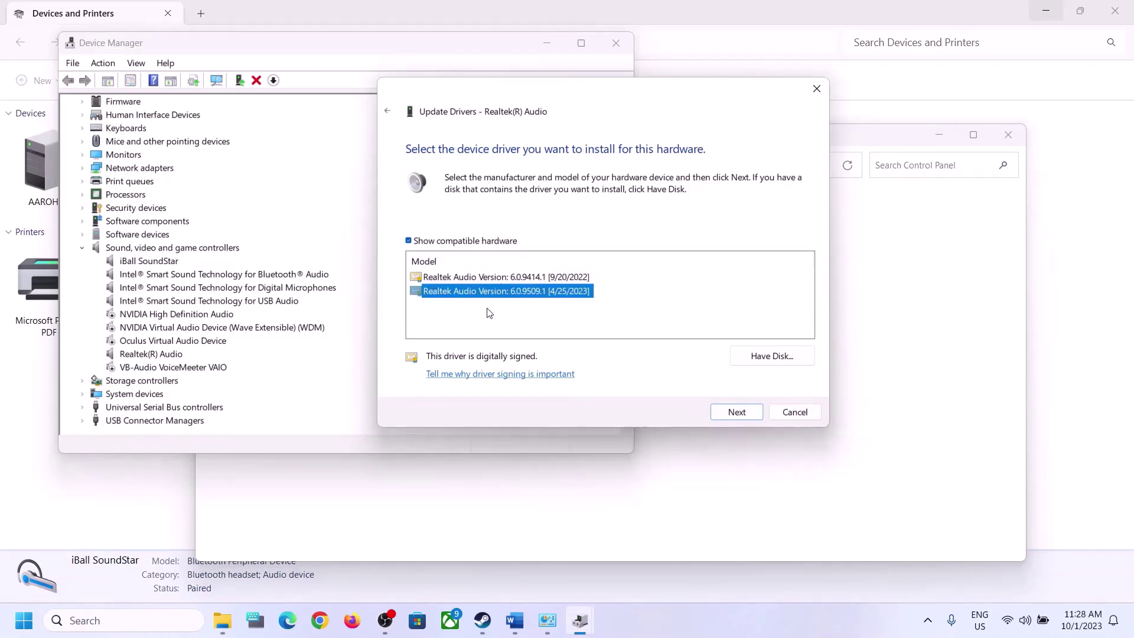
click(792, 411)
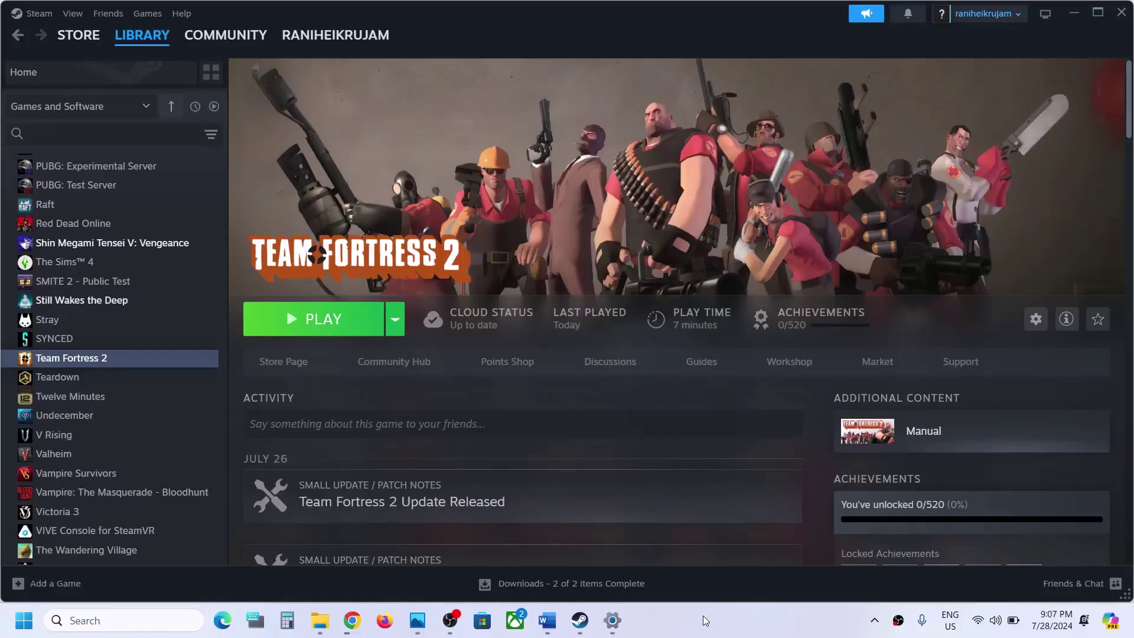
Step: Switch to Steam, start verifying the integrity of the Team Fortress 2 game files, and close the game's properties
right_click(118, 358)
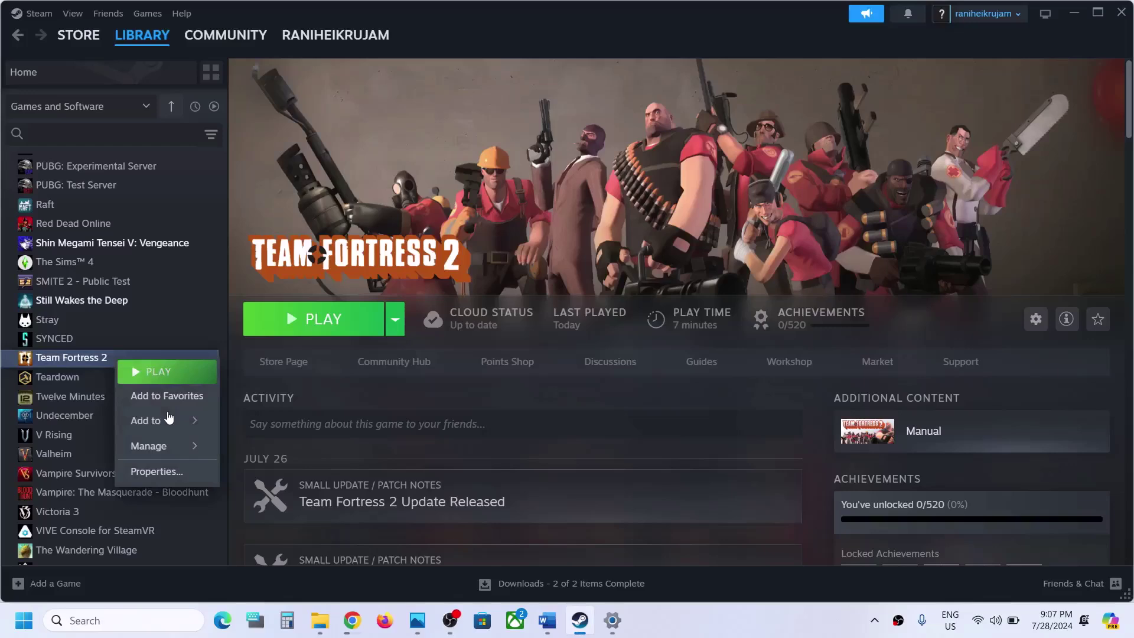
click(156, 472)
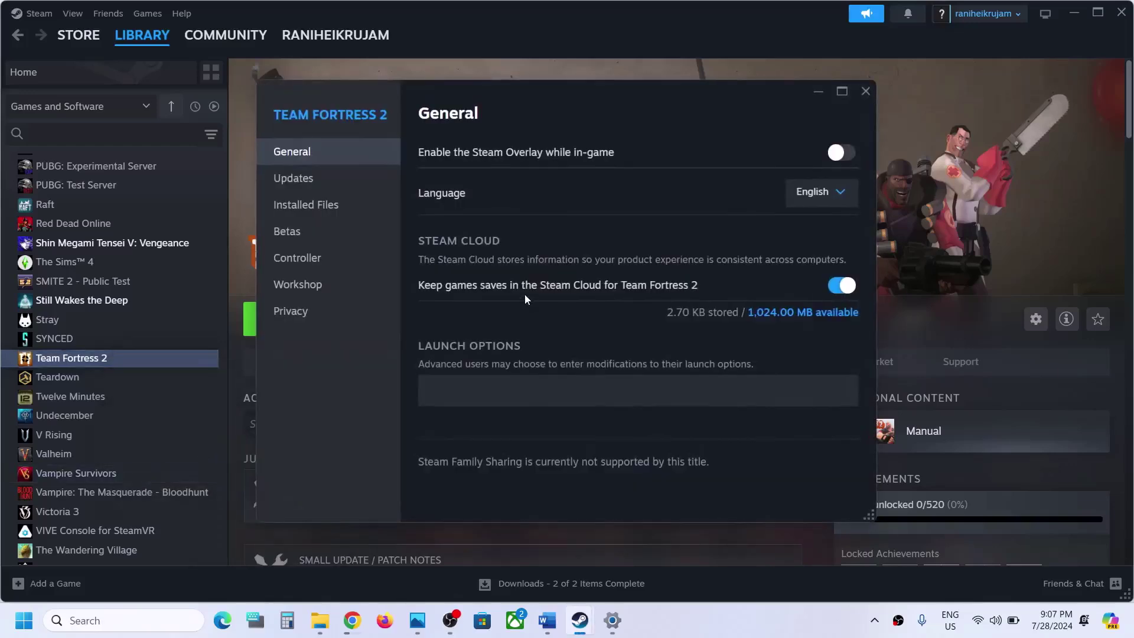
click(309, 214)
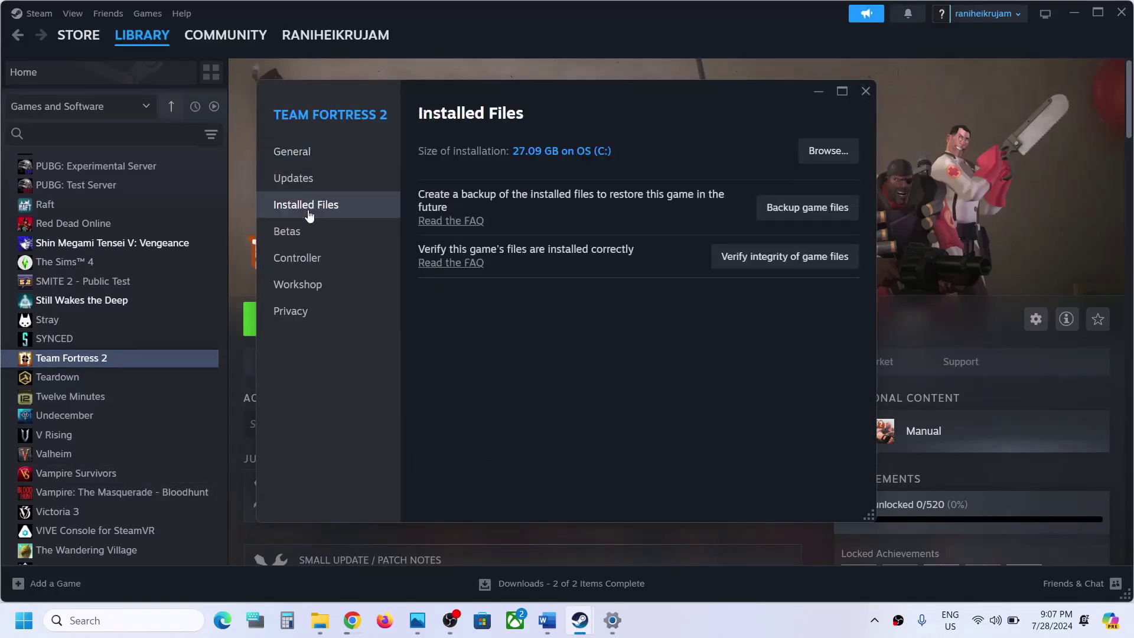
click(770, 259)
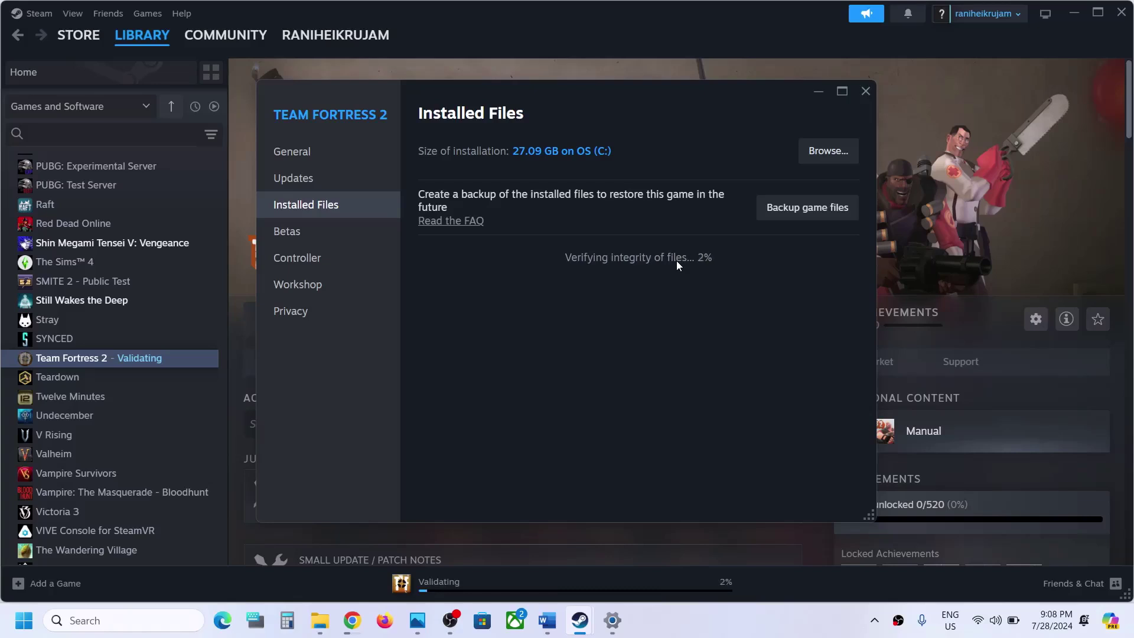
click(895, 254)
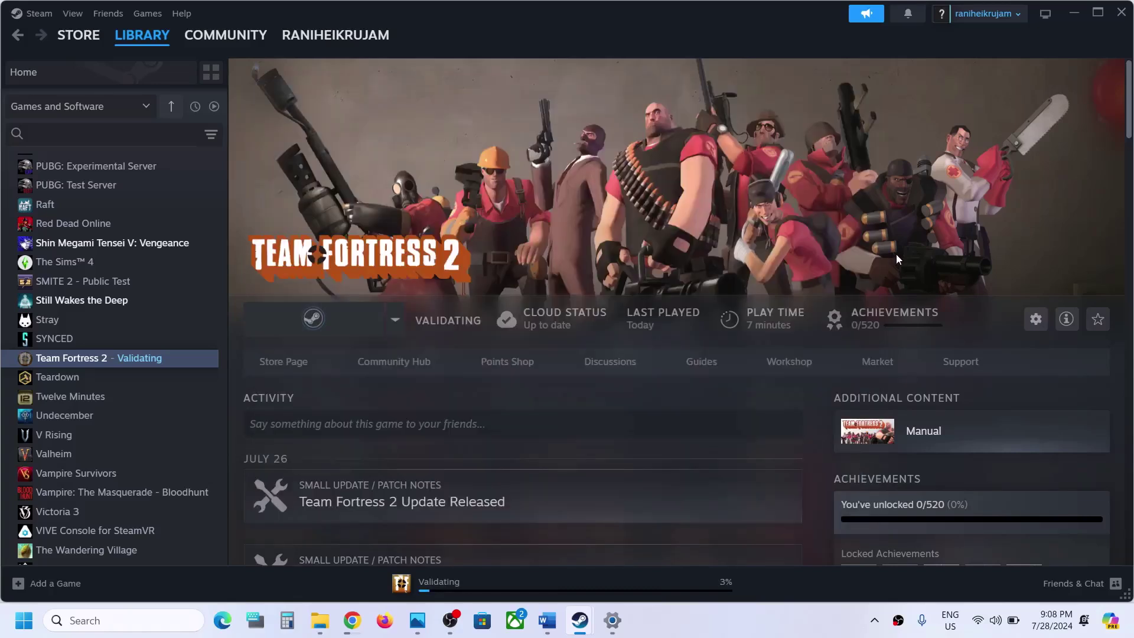